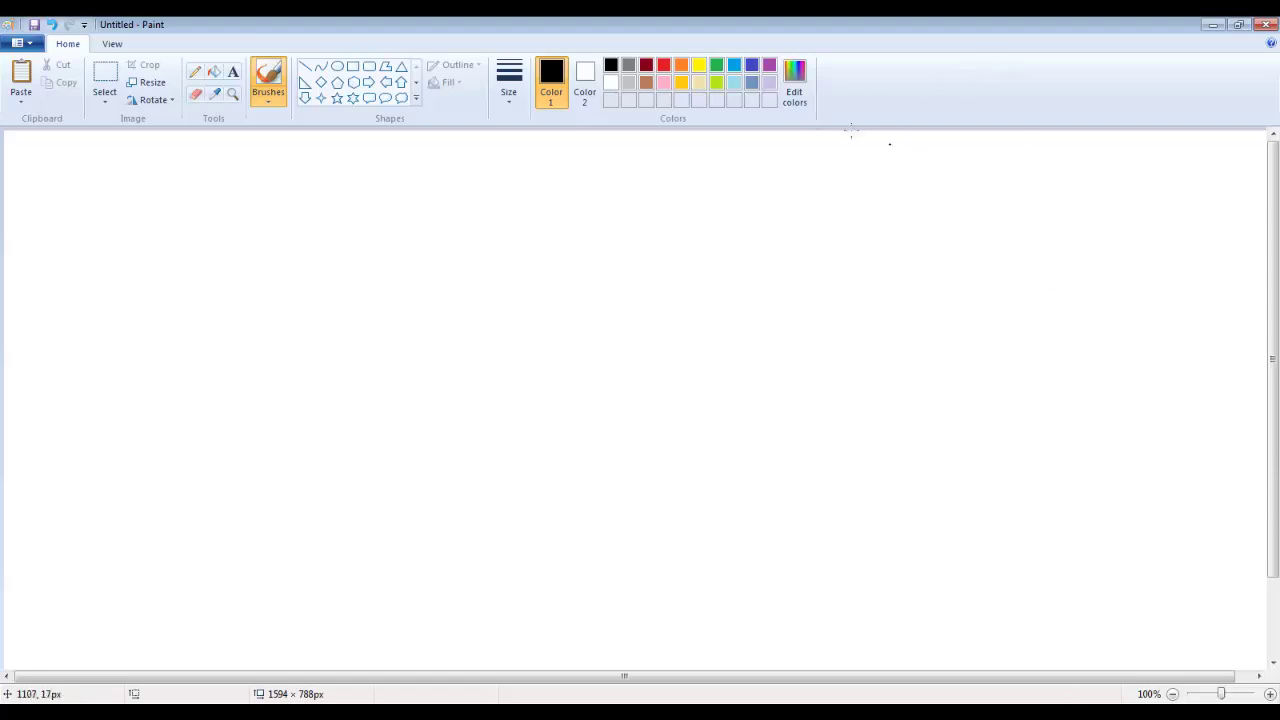
Set up the Pencil tool in black with the thinnest line size.
click(646, 66)
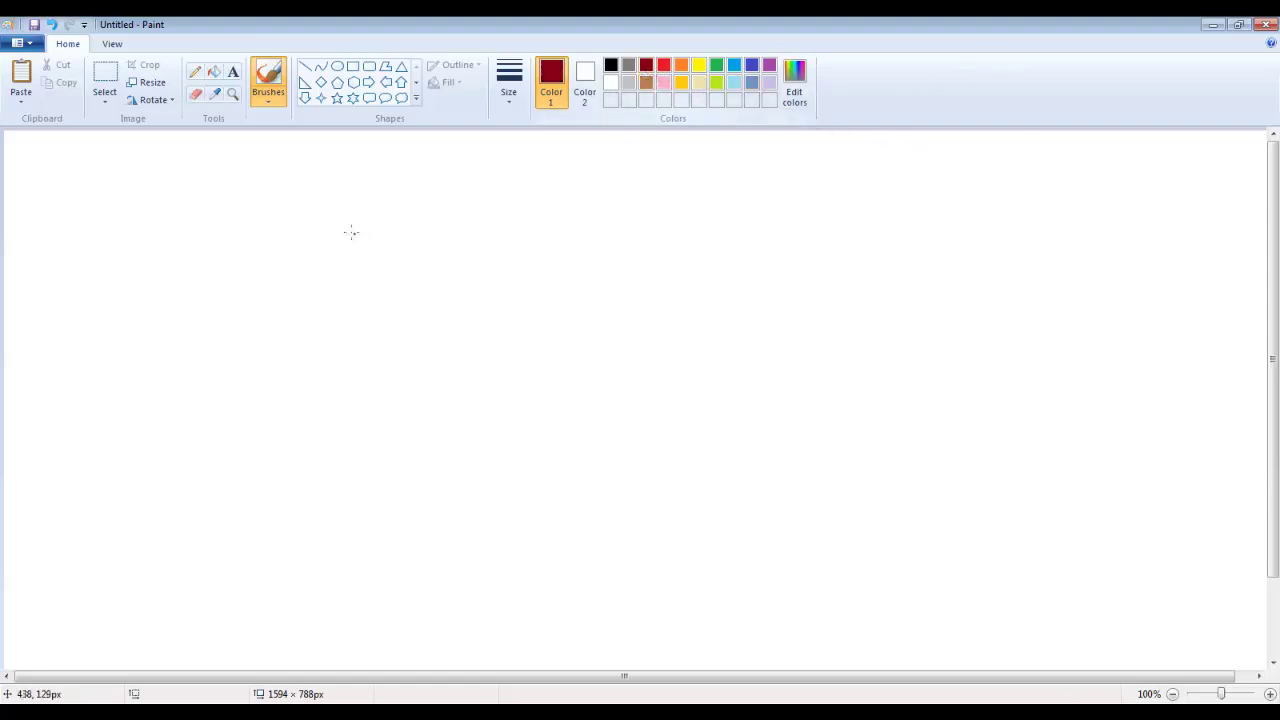
click(611, 66)
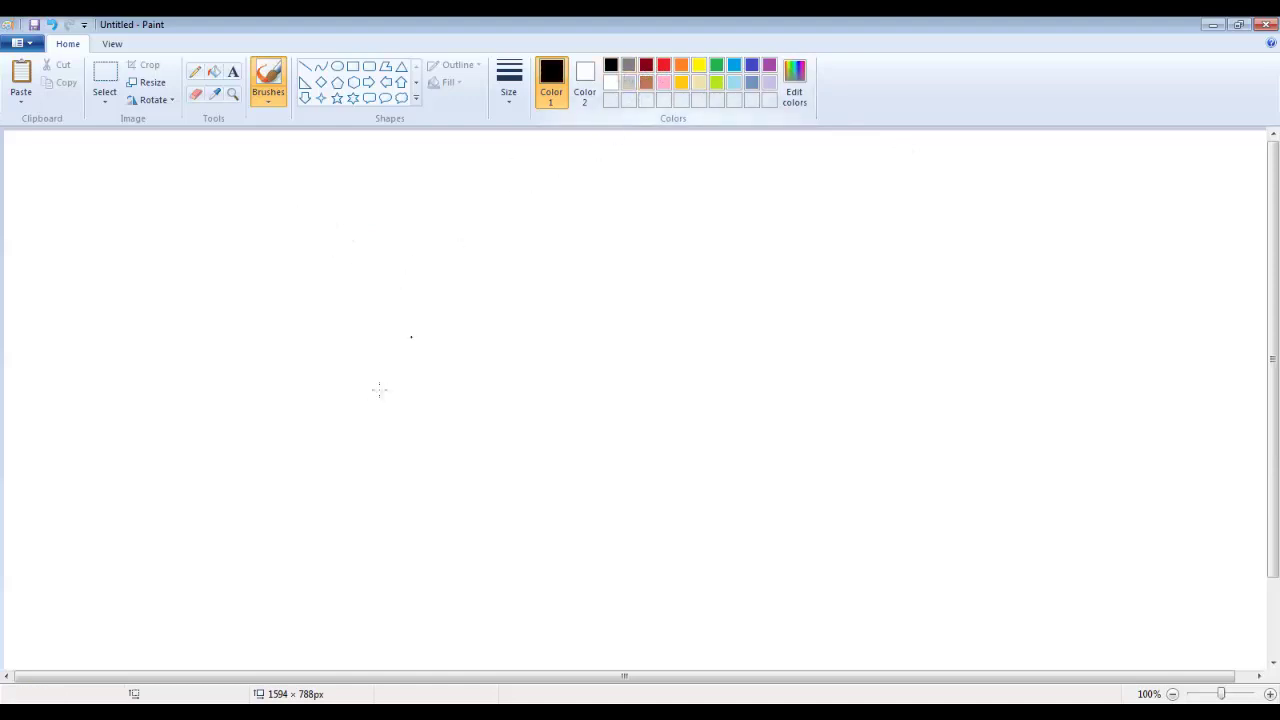
click(272, 98)
click(263, 95)
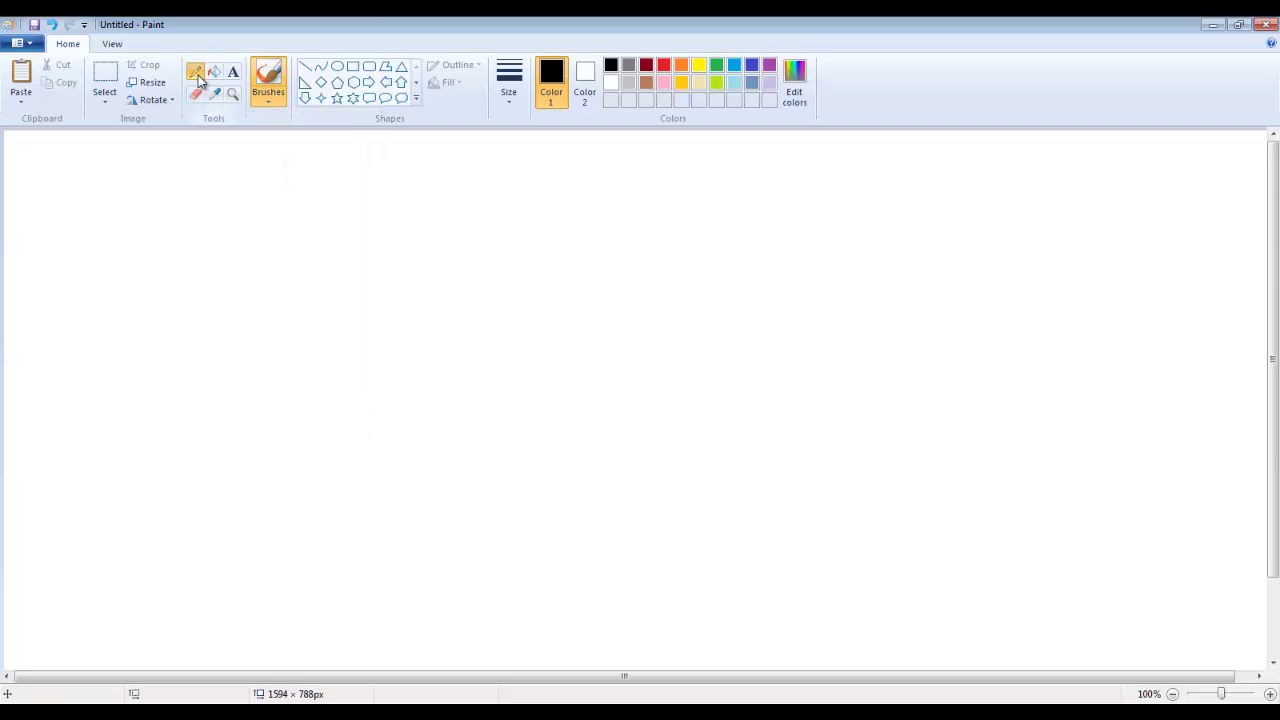
click(512, 98)
click(525, 132)
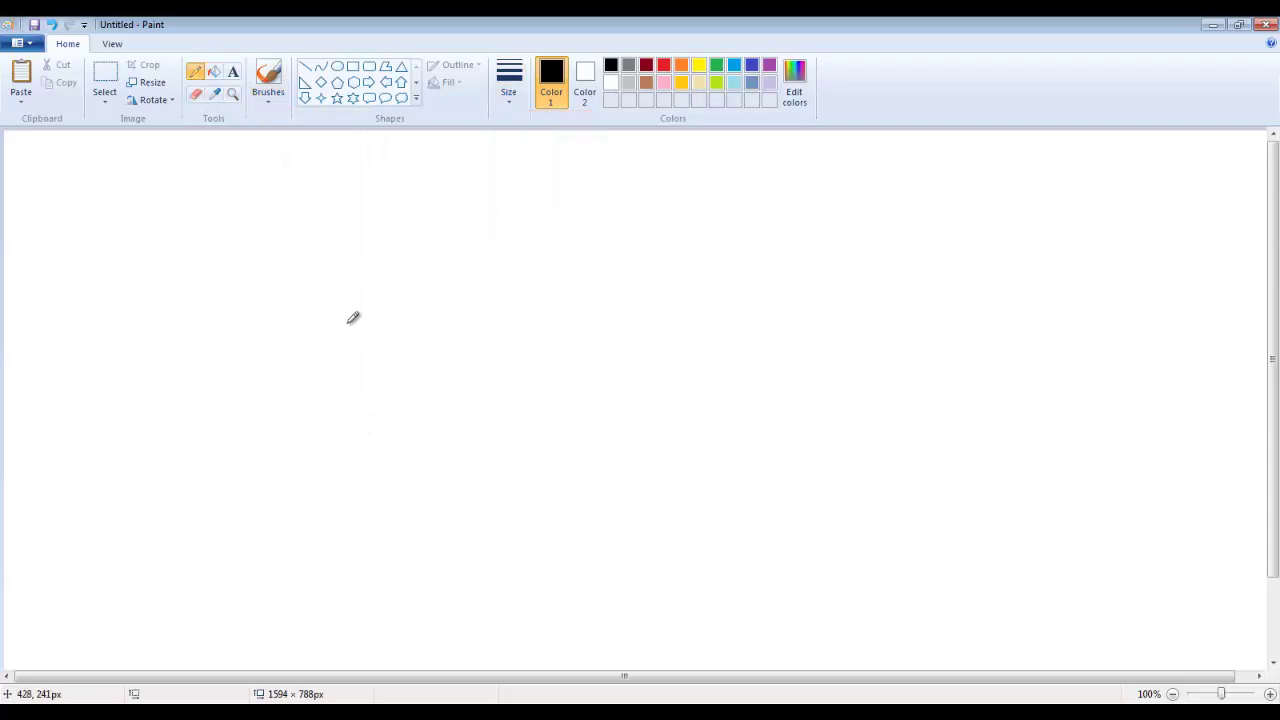
drag(365, 307, 466, 297)
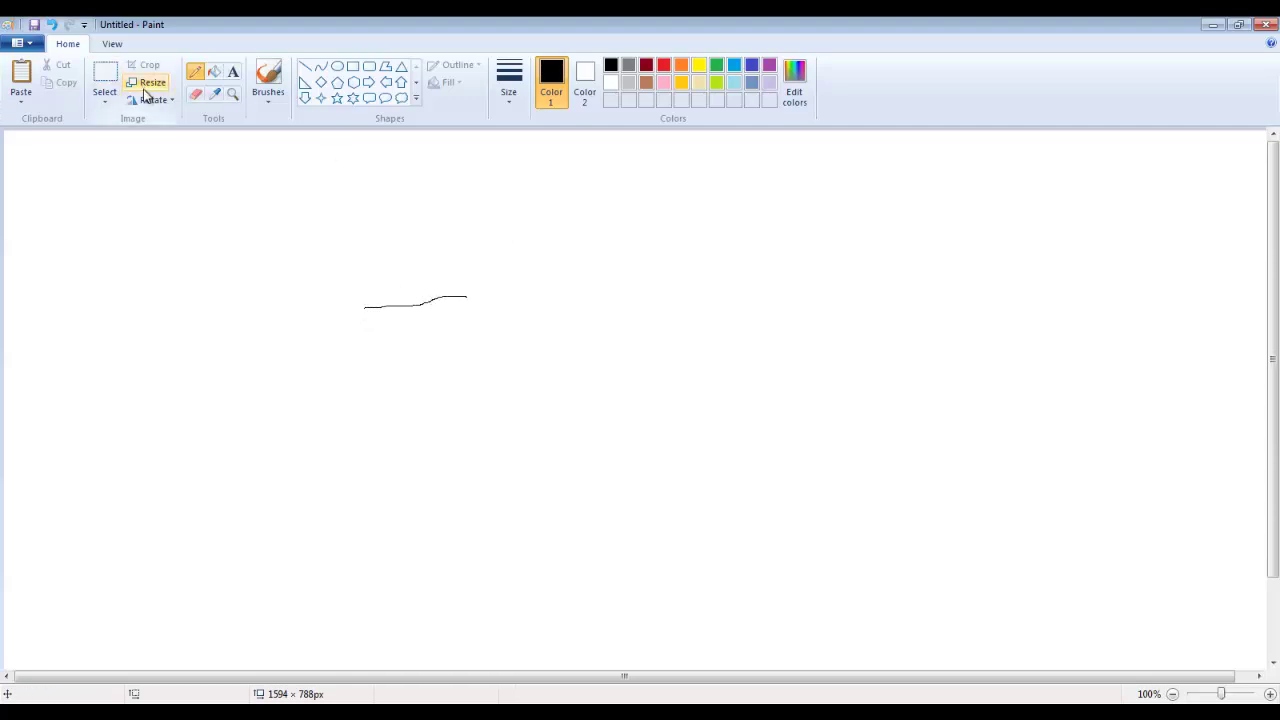
key(ctrl+z)
mouse_move(375, 298)
mouse_down()
mouse_move(465, 284)
mouse_move(476, 328)
mouse_move(361, 337)
mouse_move(360, 326)
mouse_move(418, 314)
mouse_move(365, 312)
mouse_move(385, 294)
mouse_up()
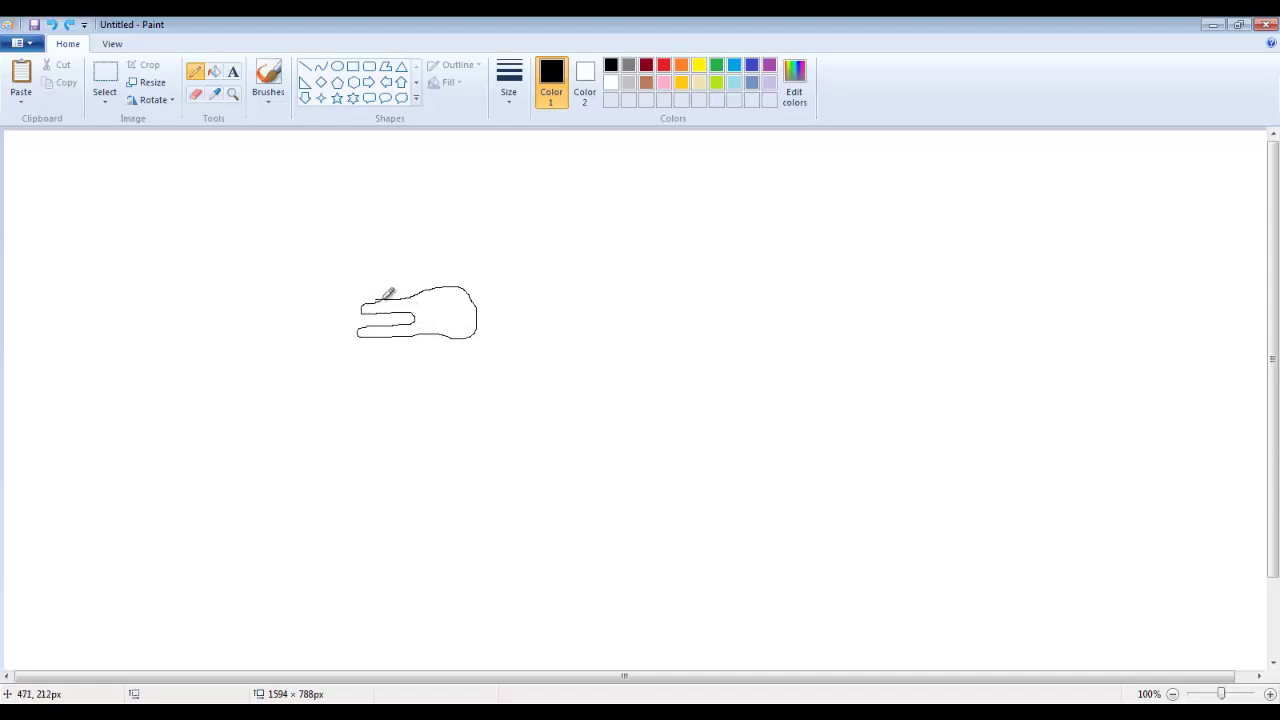
key(ctrl+z)
key(ctrl+z)
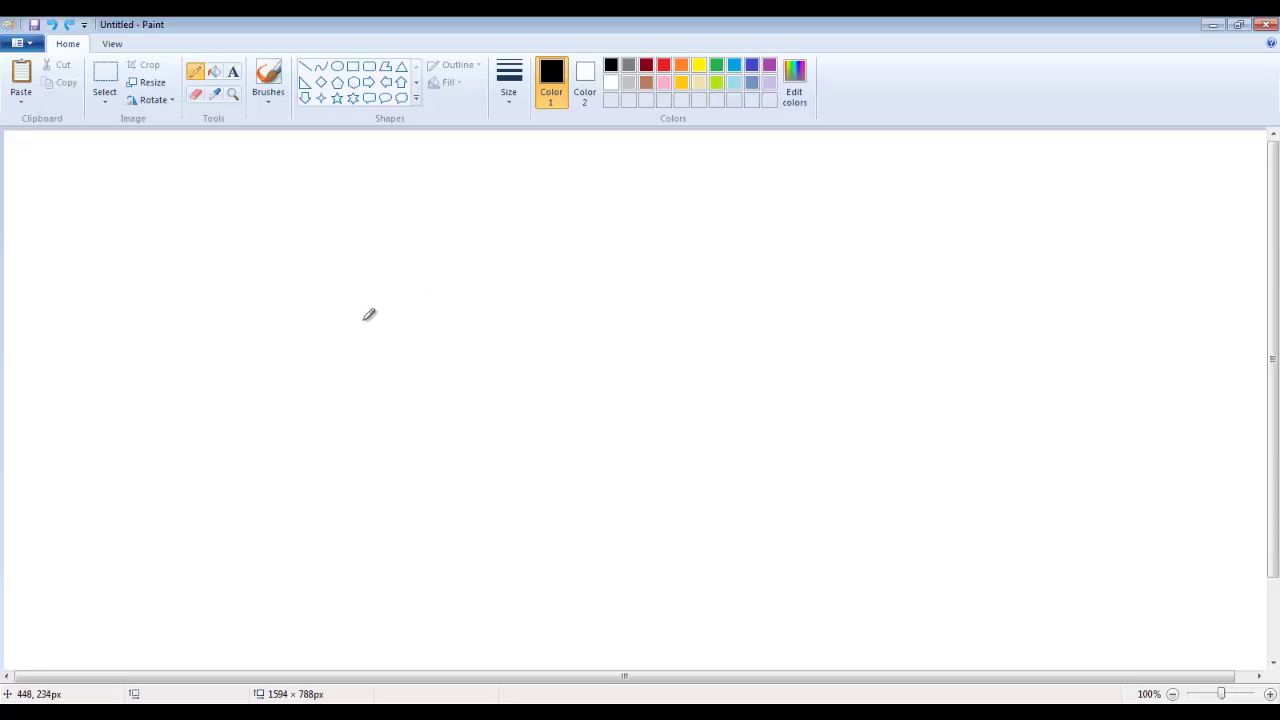
Sketch the creature's head in side view with an open mouth facing left and a small horn at the back.
mouse_move(363, 325)
mouse_down()
mouse_move(379, 306)
mouse_move(449, 305)
mouse_move(582, 272)
mouse_move(546, 306)
mouse_move(551, 365)
mouse_up()
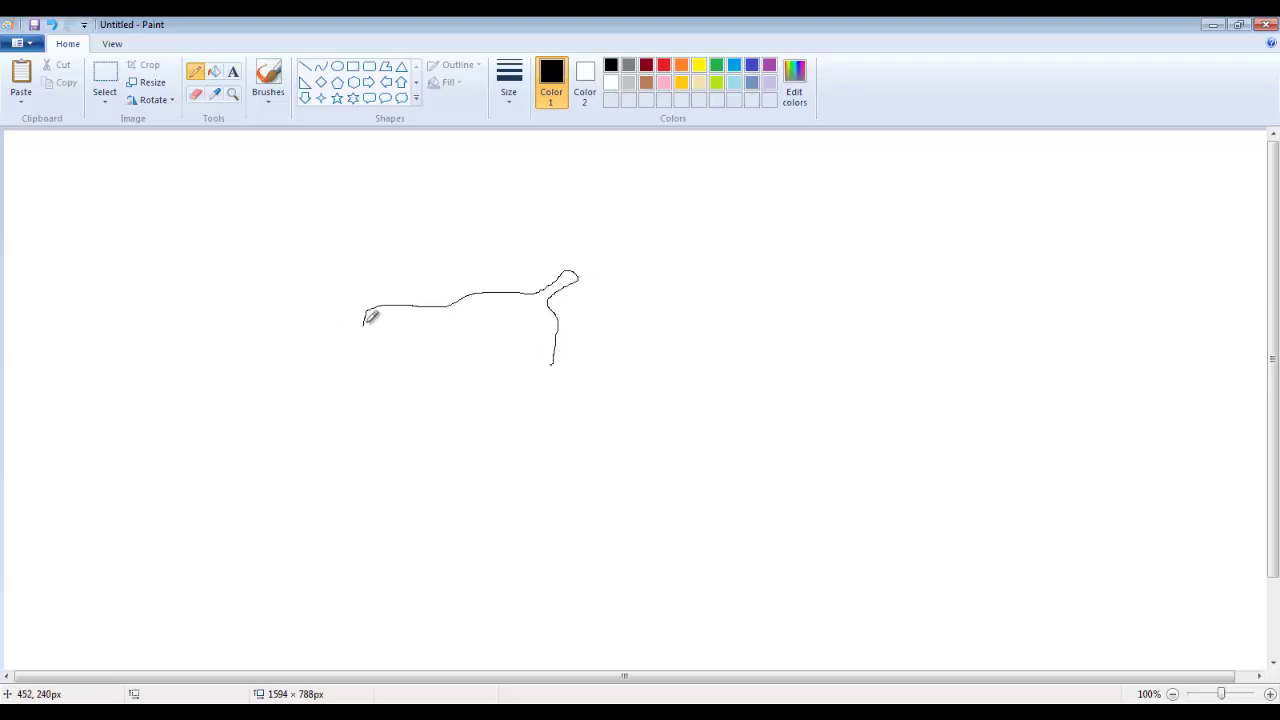
mouse_move(364, 321)
mouse_down()
mouse_move(447, 331)
mouse_move(456, 347)
mouse_move(424, 364)
mouse_move(364, 364)
mouse_move(363, 385)
mouse_move(484, 396)
mouse_move(507, 420)
mouse_up()
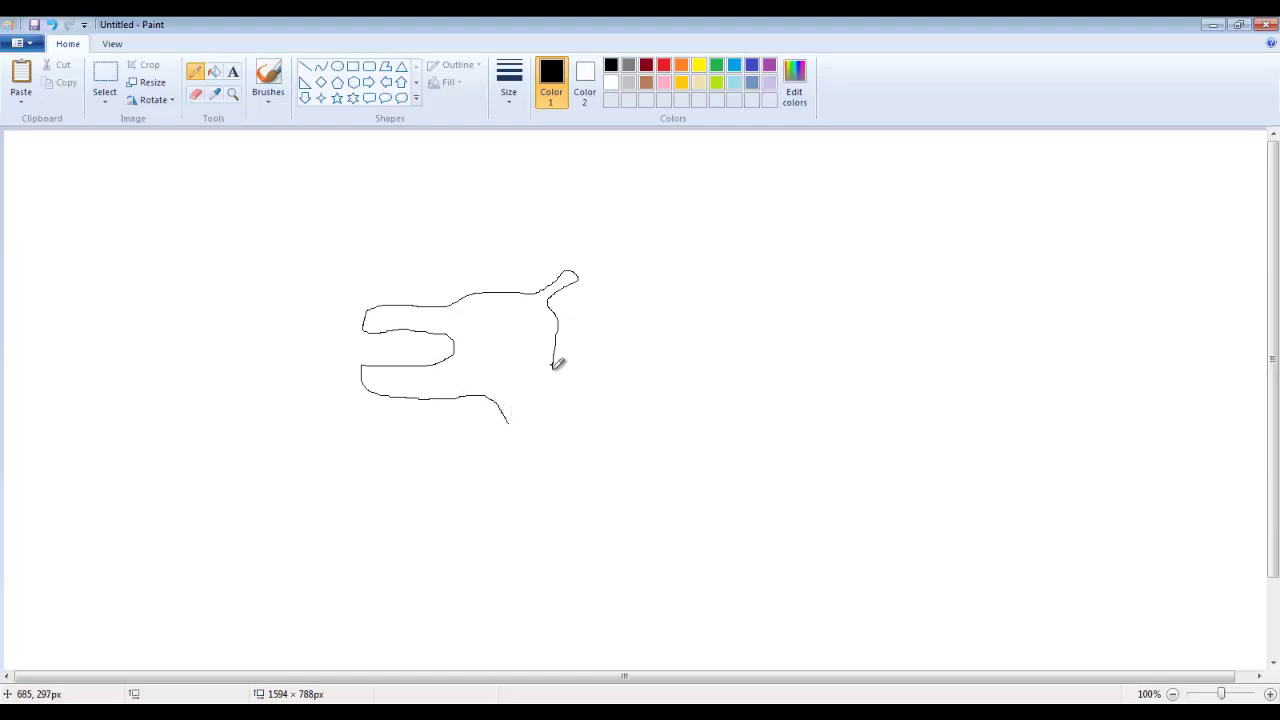
drag(552, 369, 555, 378)
Draw the outer eye as a thinnest-outline ellipse about 25 × 23 px below the brow of the head.
click(337, 66)
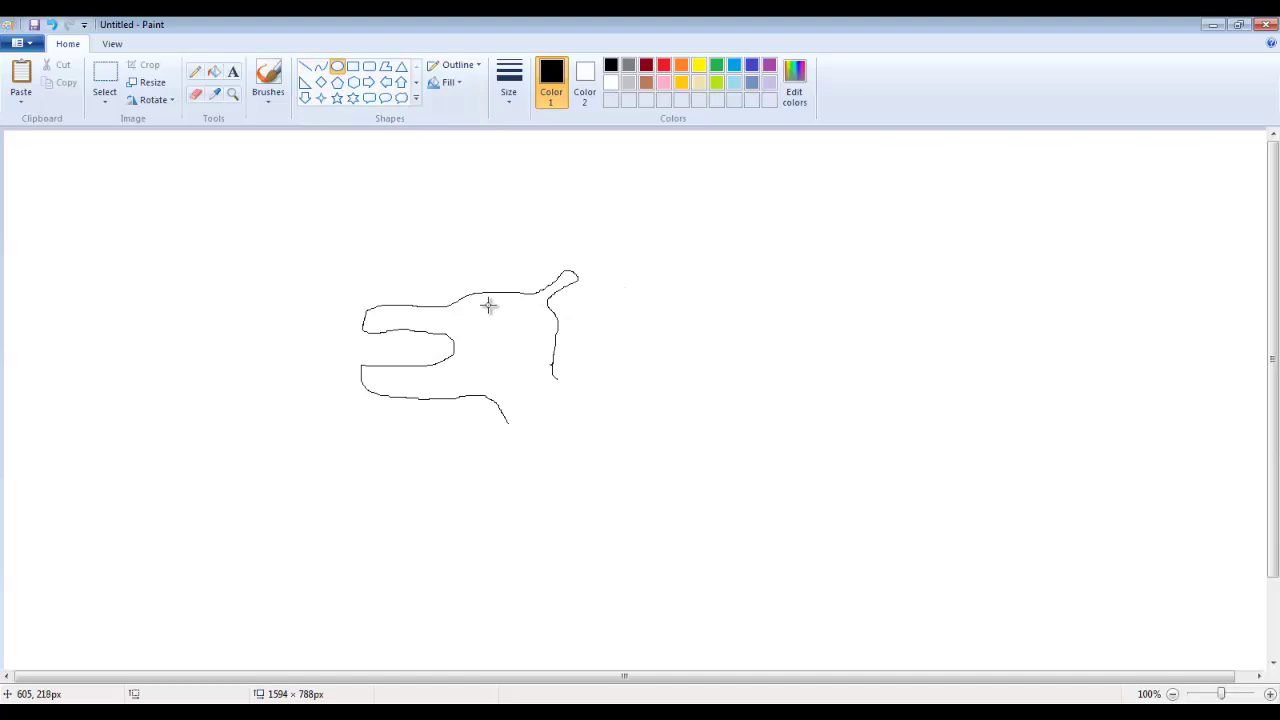
drag(487, 301, 501, 316)
key(ctrl+z)
click(514, 104)
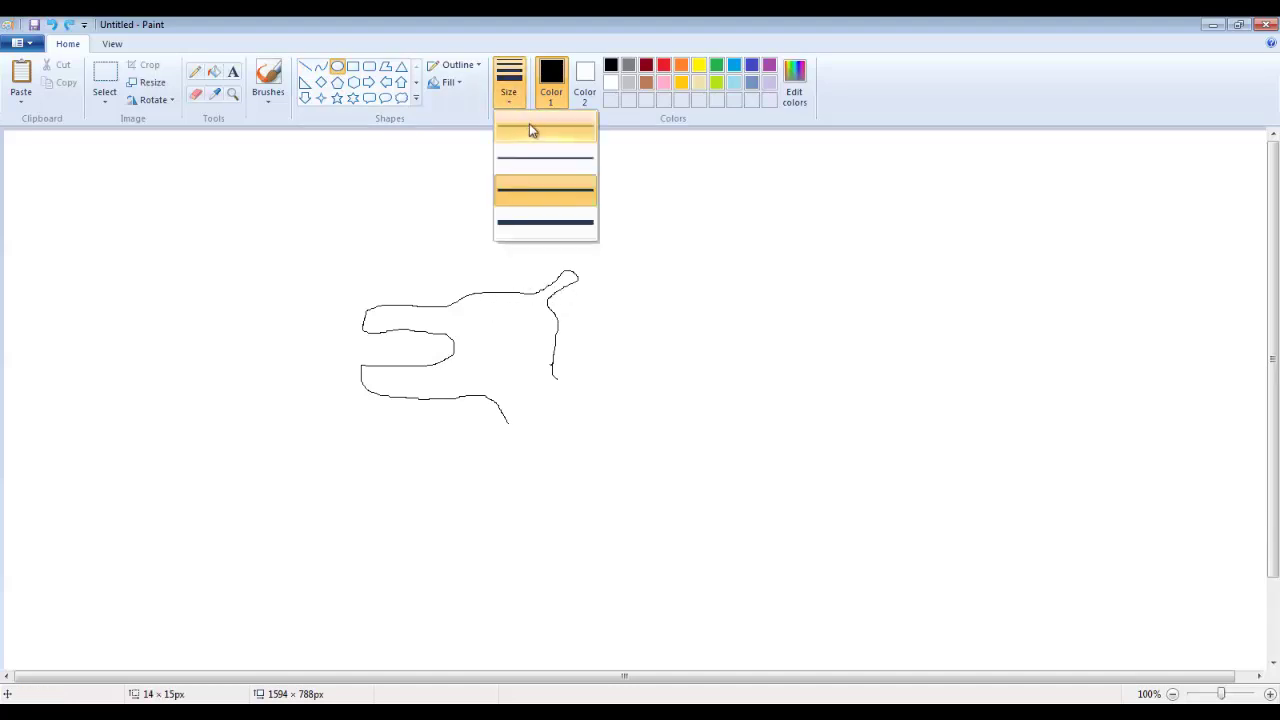
click(528, 129)
drag(483, 314, 501, 323)
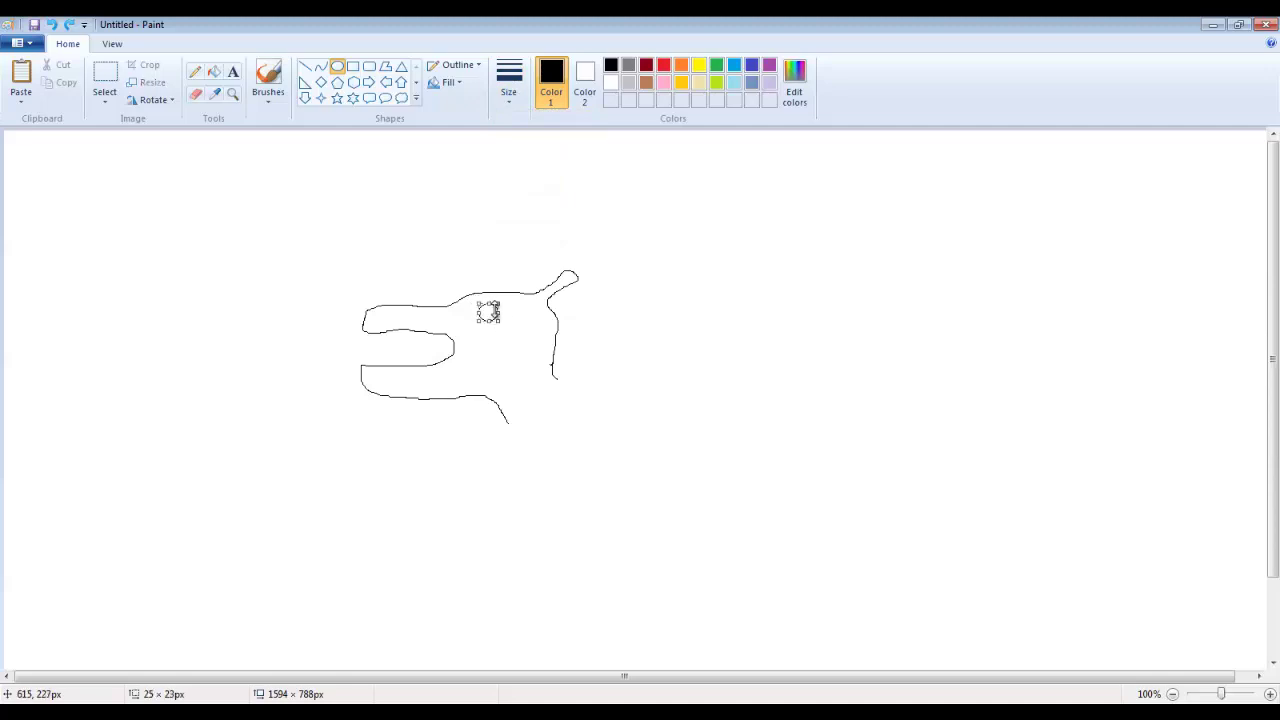
click(641, 332)
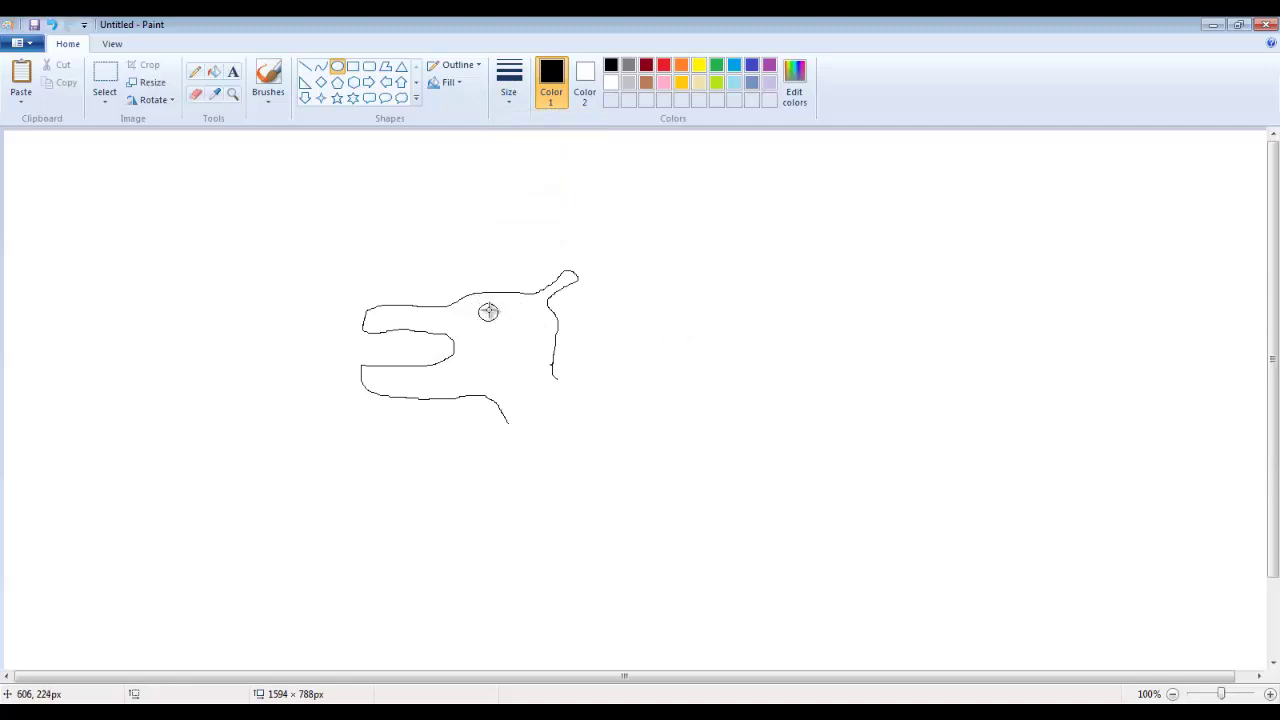
Draw a pupil ellipse about 13 × 12 px inside the eye and nudge it left to centre it.
drag(484, 308, 494, 315)
click(610, 311)
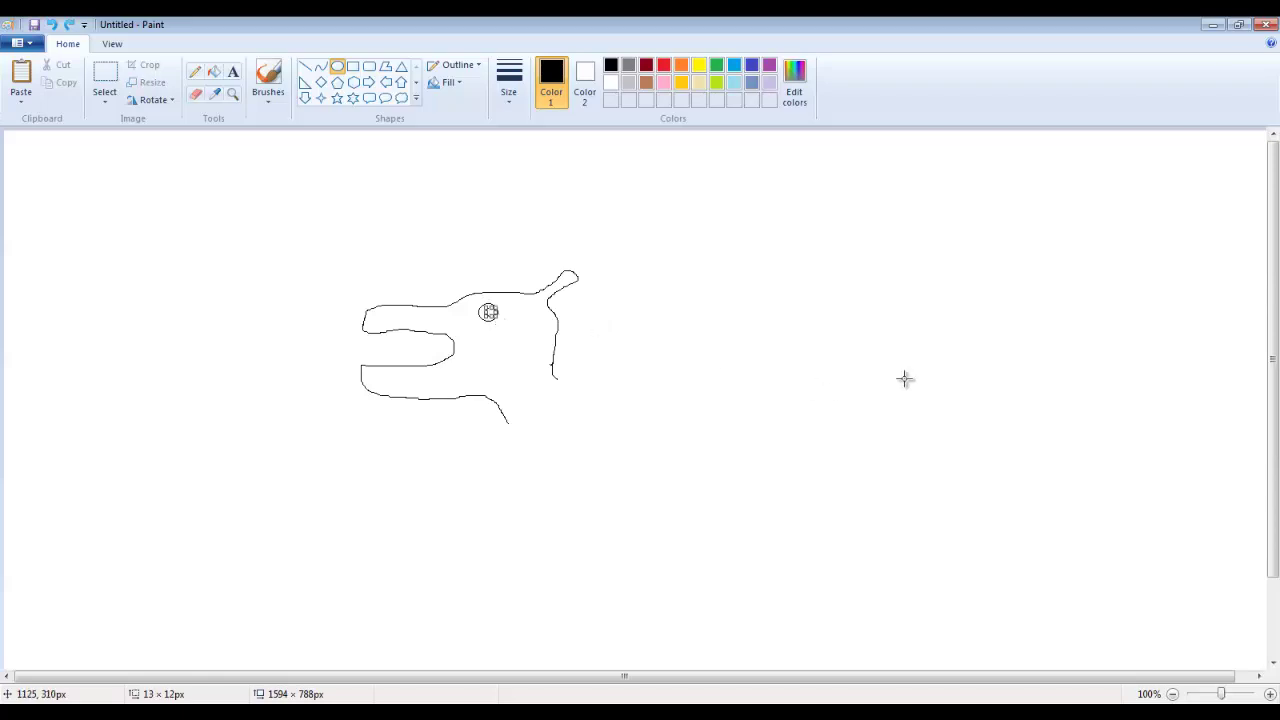
key(Left)
key(Left)
click(911, 351)
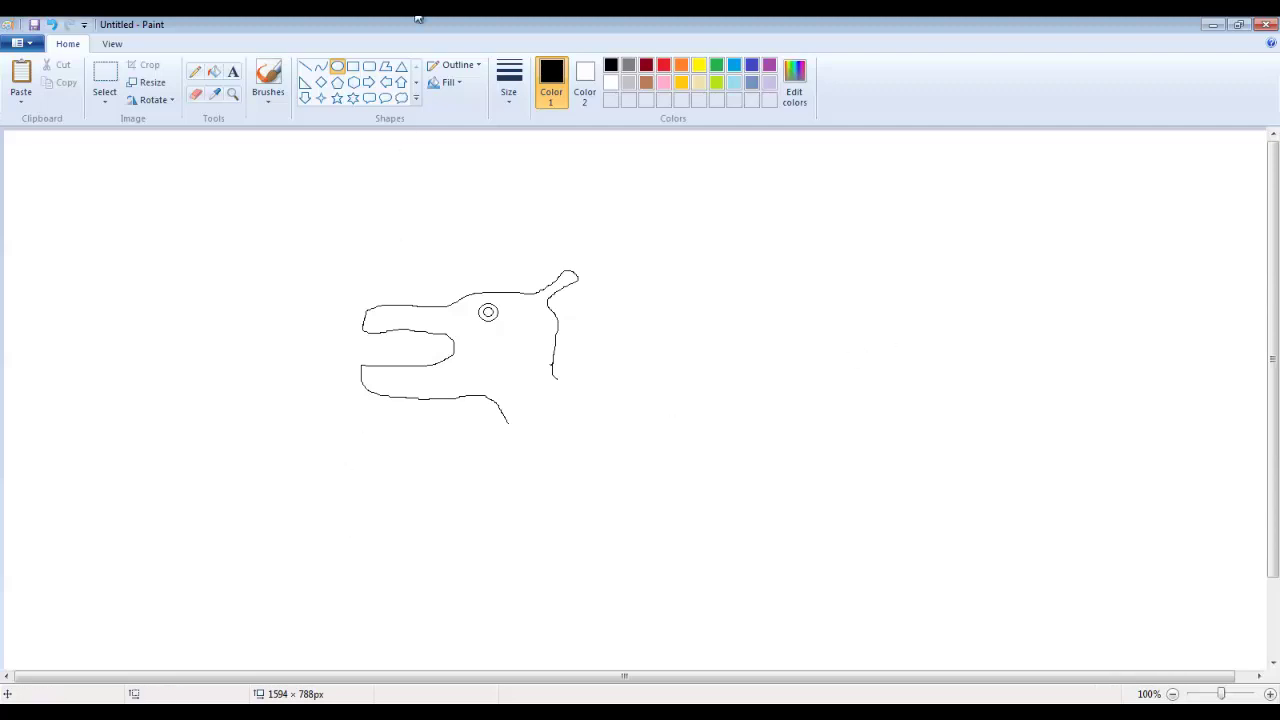
Paint a small solid black nostril near the tip of the snout with the brush.
click(194, 72)
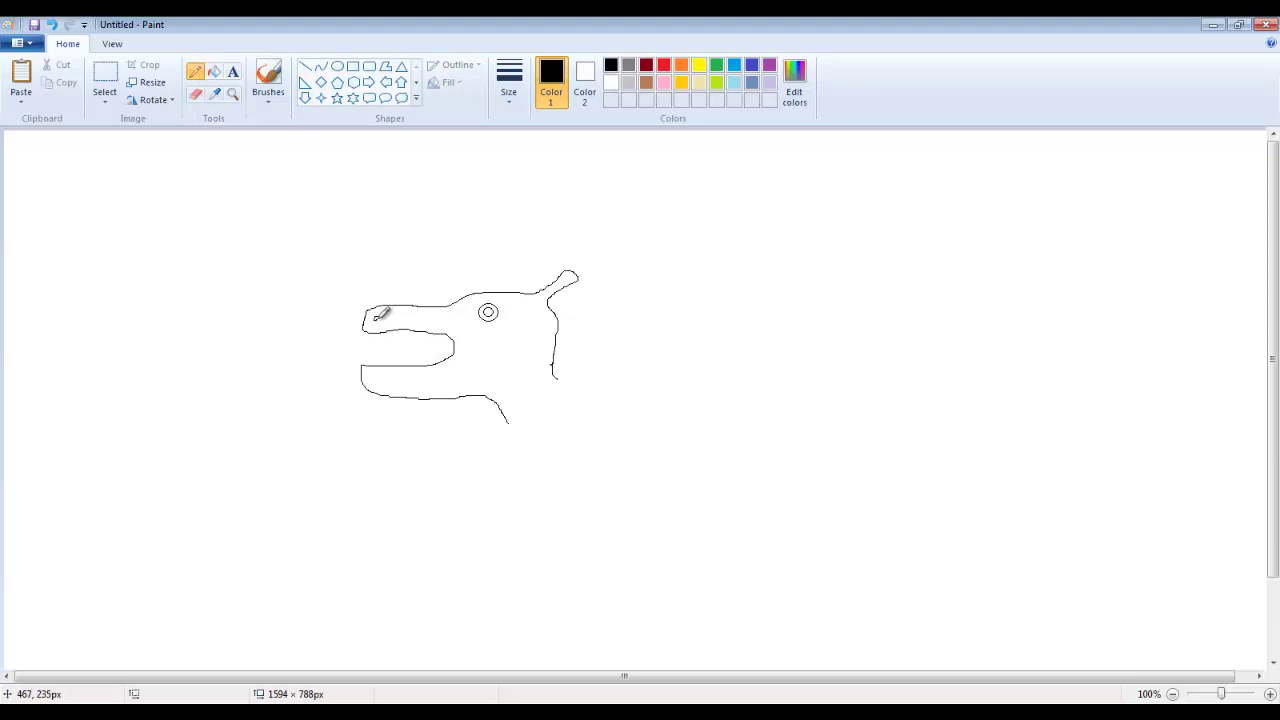
drag(375, 318, 380, 313)
key(ctrl+z)
click(268, 76)
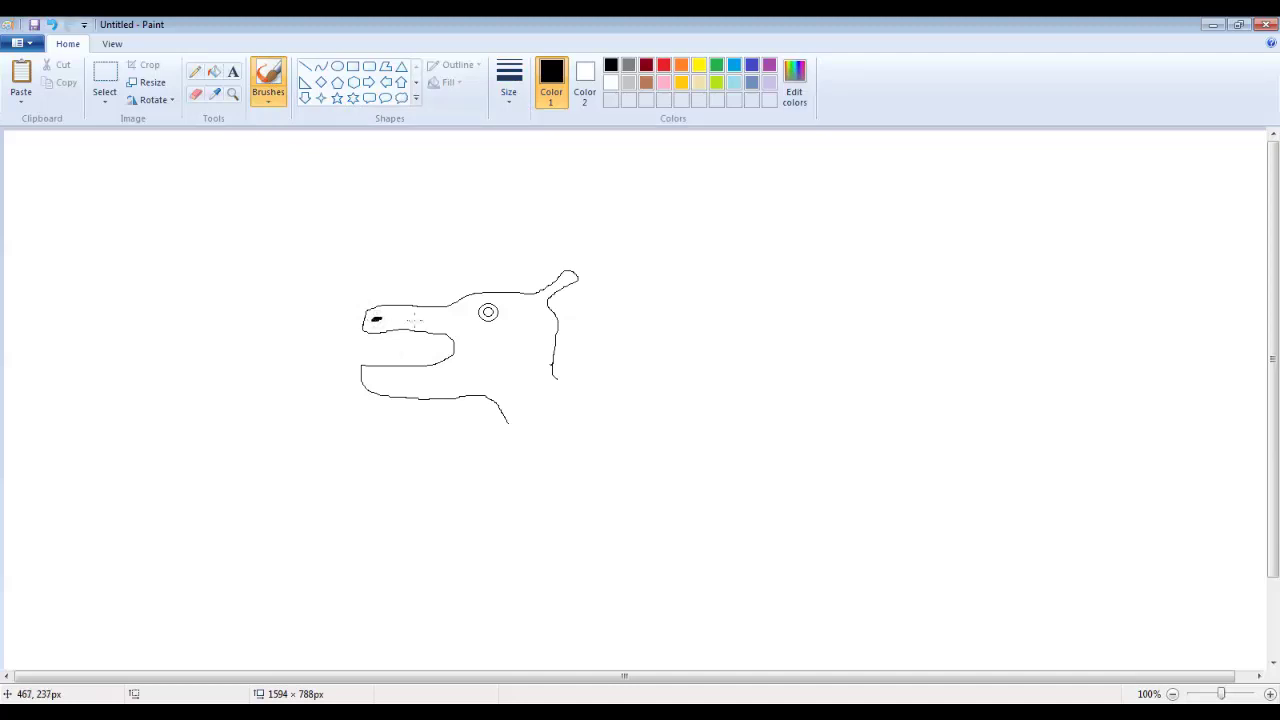
Draw rows of pointed teeth along the upper and lower jaws with the Pencil.
click(195, 71)
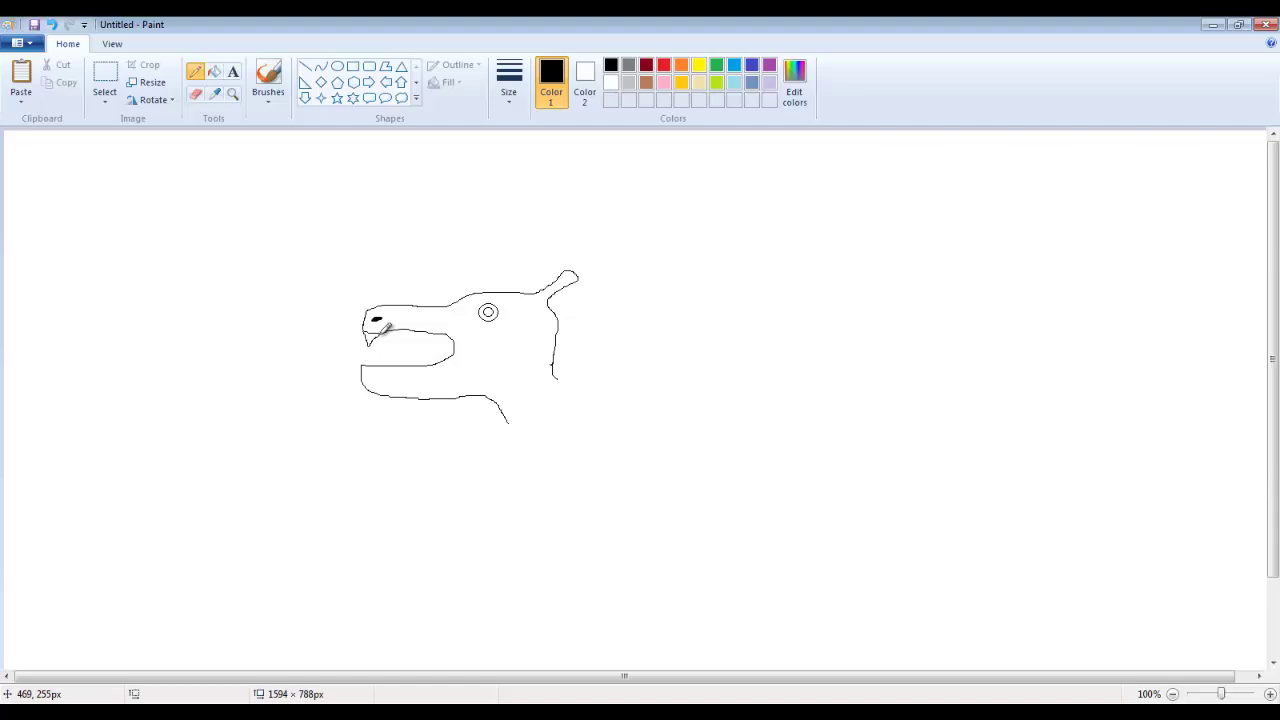
mouse_move(382, 333)
mouse_down()
mouse_move(387, 348)
mouse_move(451, 333)
mouse_up()
drag(367, 363, 404, 357)
key(ctrl+z)
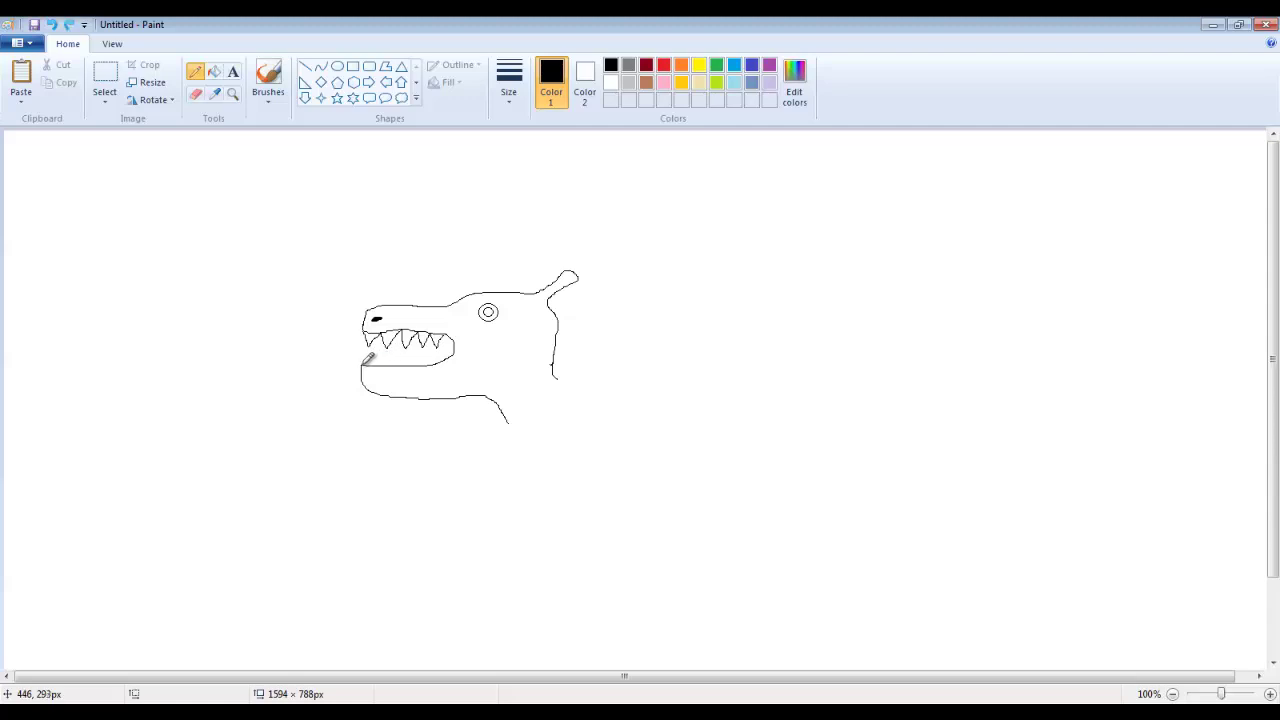
drag(367, 366, 437, 355)
click(195, 94)
Draw the front line of the neck down to the chest and add the first front leg beneath it.
mouse_move(506, 419)
mouse_down()
mouse_move(544, 490)
mouse_move(562, 580)
mouse_move(631, 613)
mouse_up()
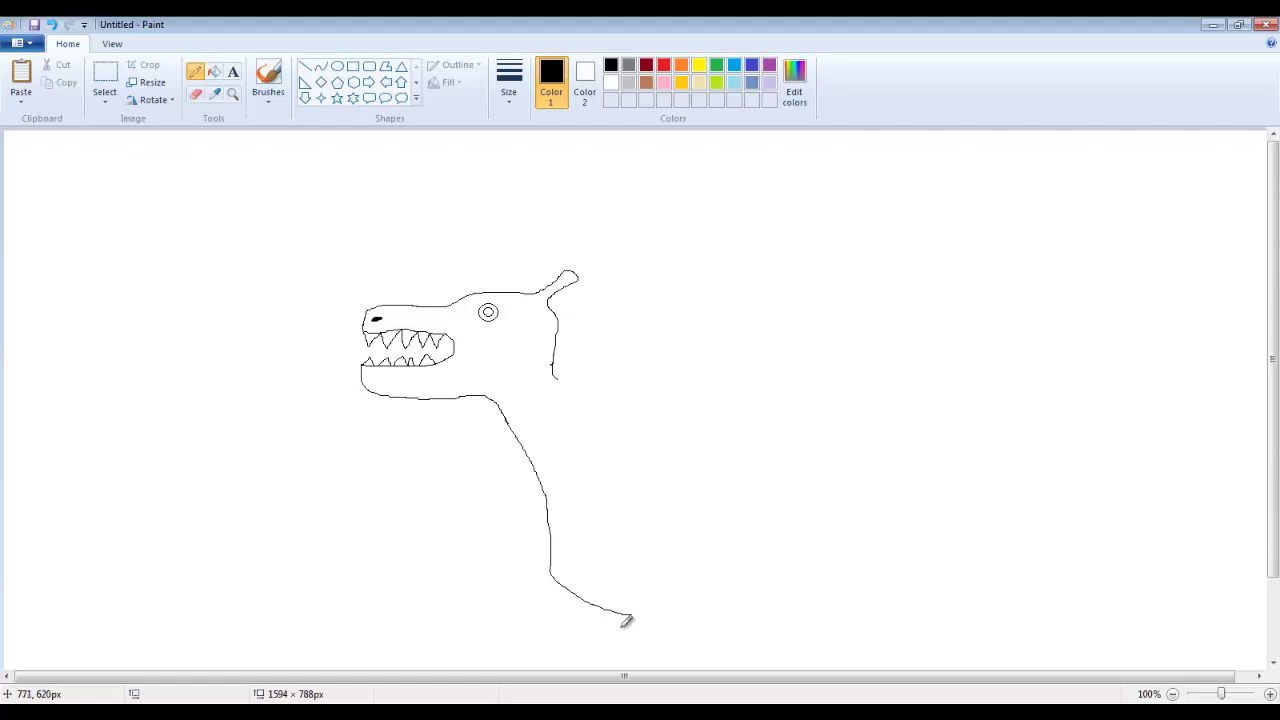
scroll(690, 530, down, 2)
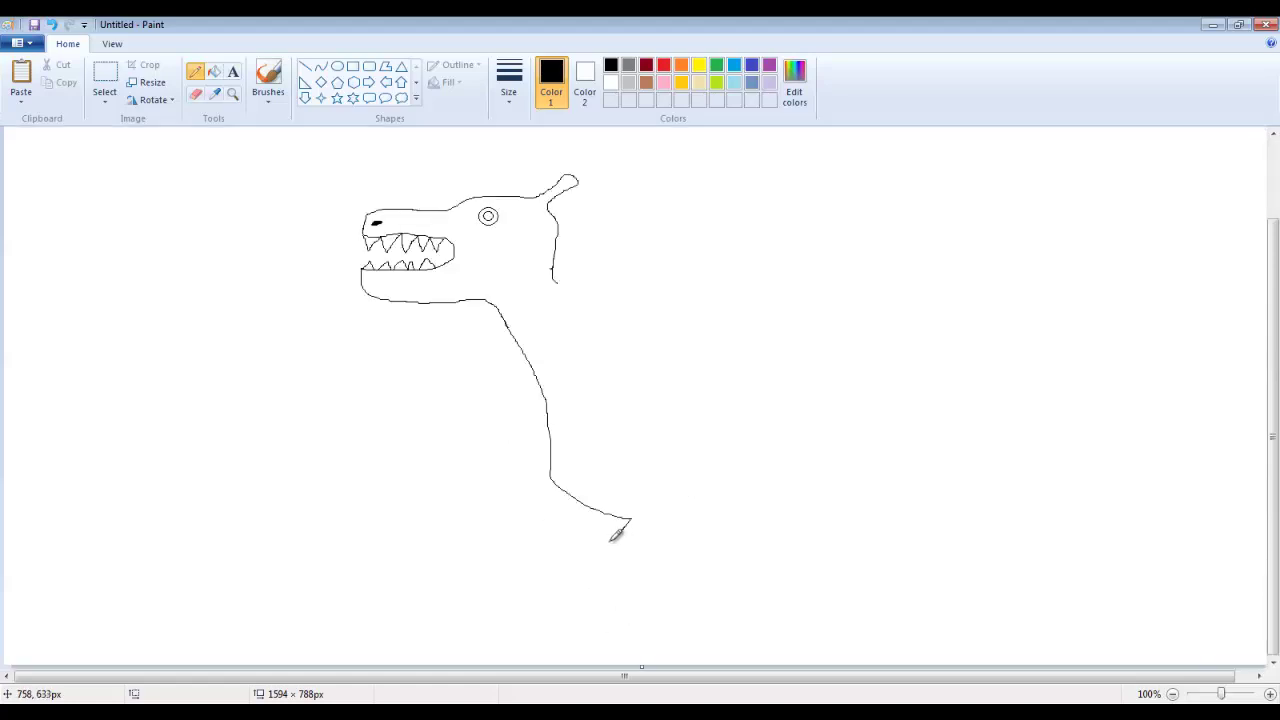
mouse_move(606, 545)
mouse_down()
mouse_move(586, 586)
mouse_move(560, 600)
mouse_up()
mouse_move(610, 513)
mouse_down()
mouse_move(582, 563)
mouse_move(552, 581)
mouse_up()
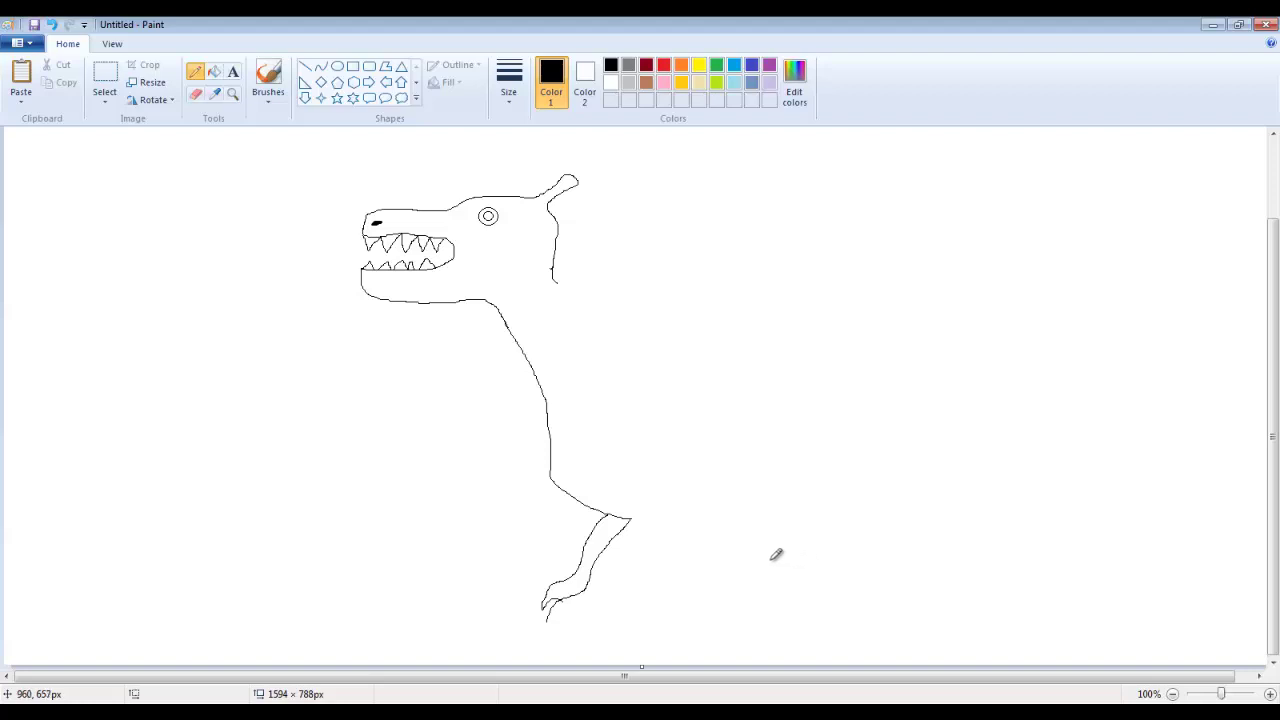
Draw the clawed second front leg, continuing along the belly into a bent hind leg with claws.
drag(546, 618, 555, 623)
mouse_move(553, 630)
mouse_down()
mouse_move(576, 621)
mouse_move(585, 642)
mouse_move(674, 522)
mouse_move(864, 524)
mouse_move(882, 540)
mouse_move(888, 565)
mouse_move(820, 588)
mouse_up()
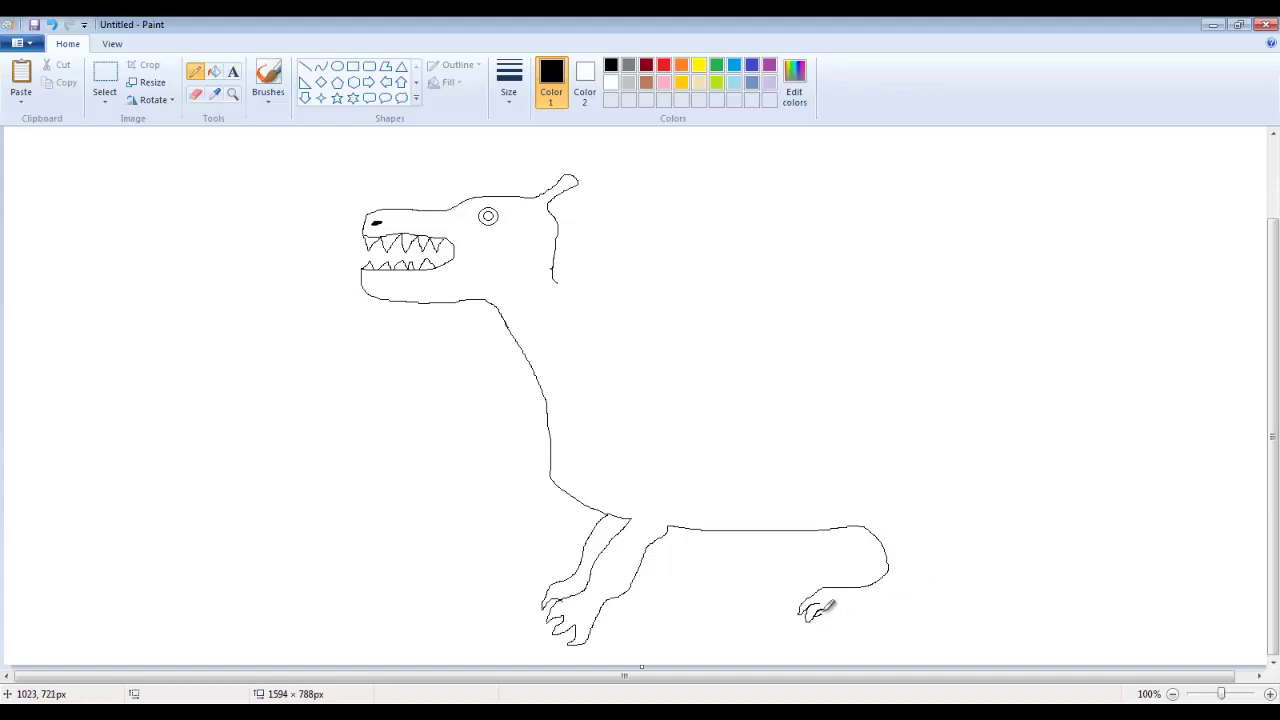
mouse_move(818, 618)
mouse_down()
mouse_move(917, 605)
mouse_move(932, 556)
mouse_move(902, 516)
mouse_up()
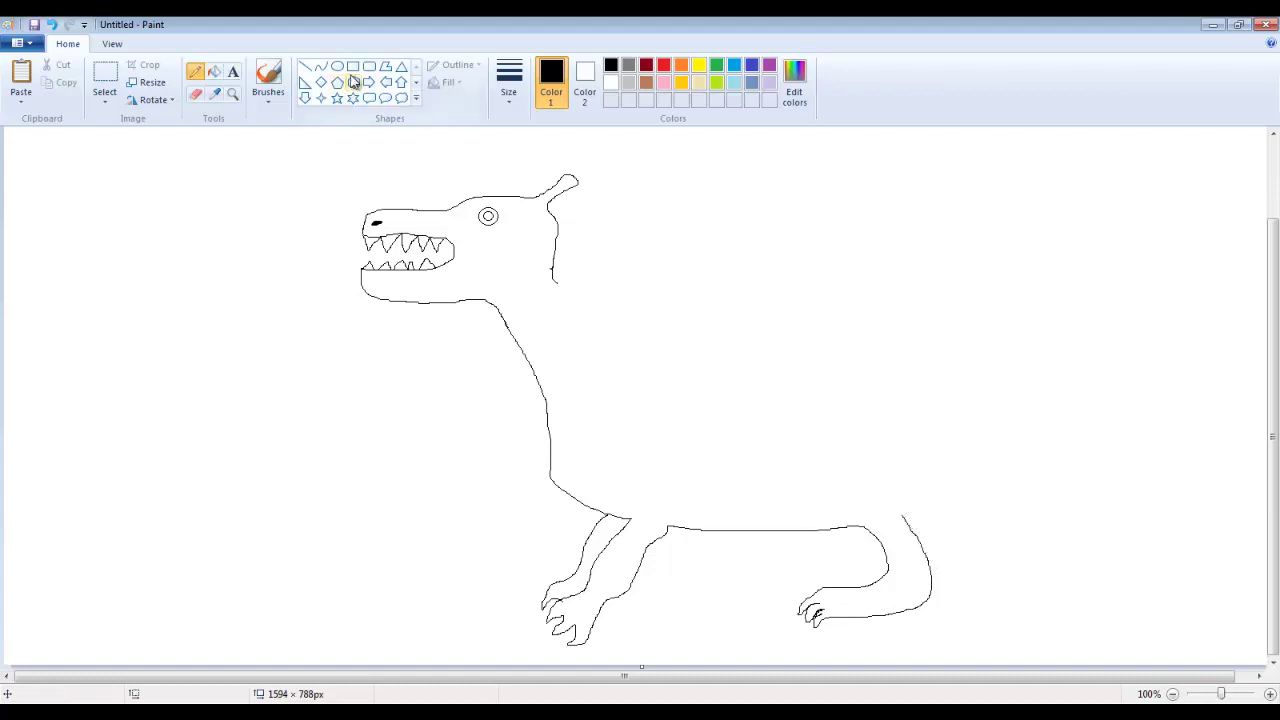
click(195, 93)
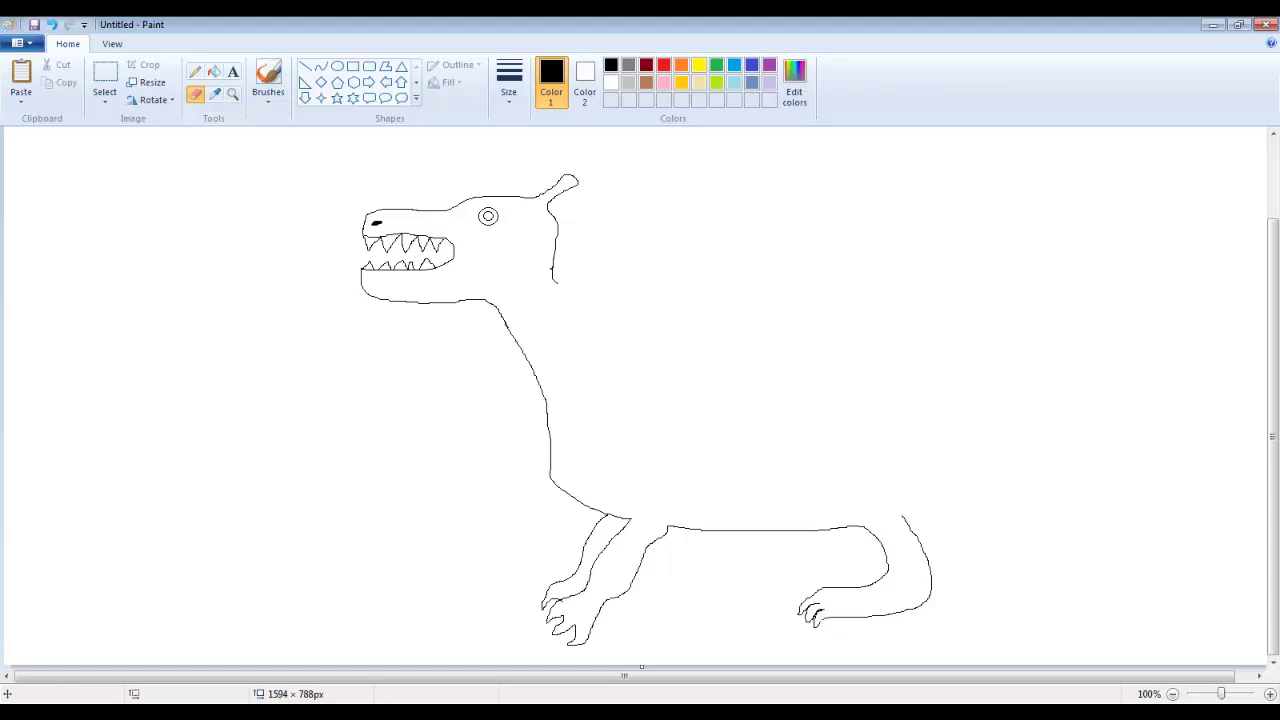
click(1271, 693)
click(1271, 693)
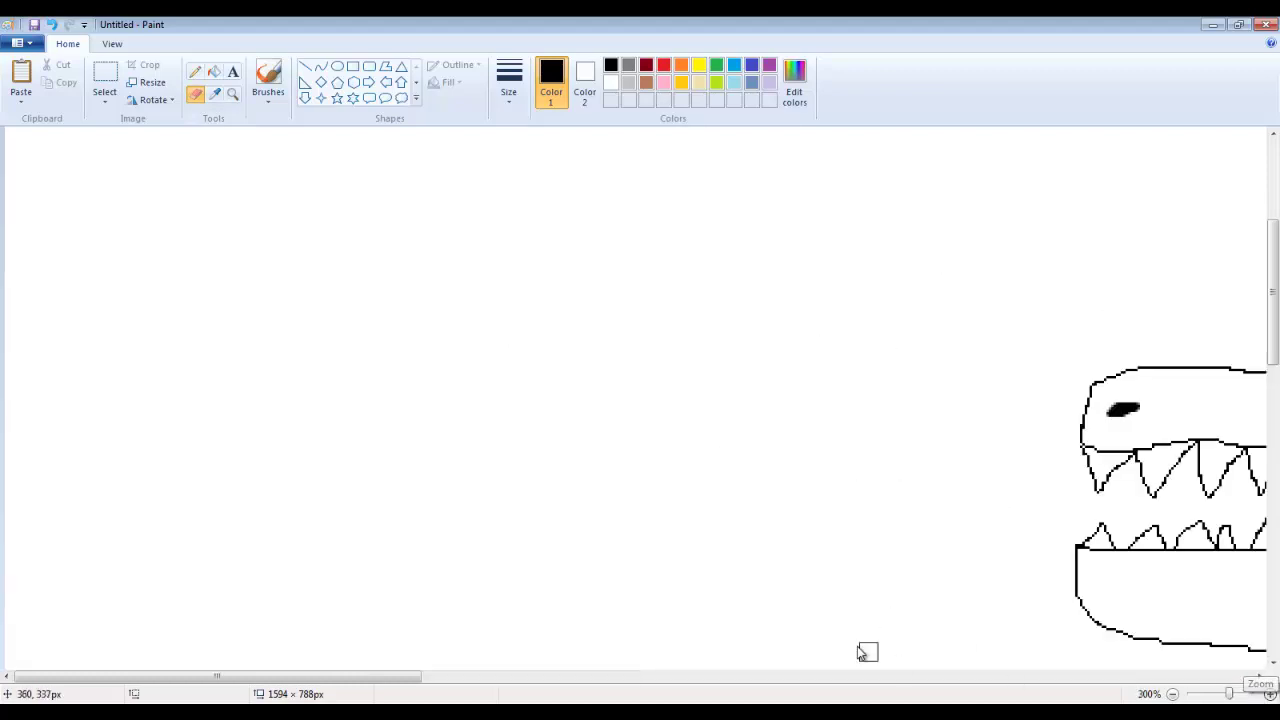
click(1172, 694)
click(1172, 694)
click(1172, 694)
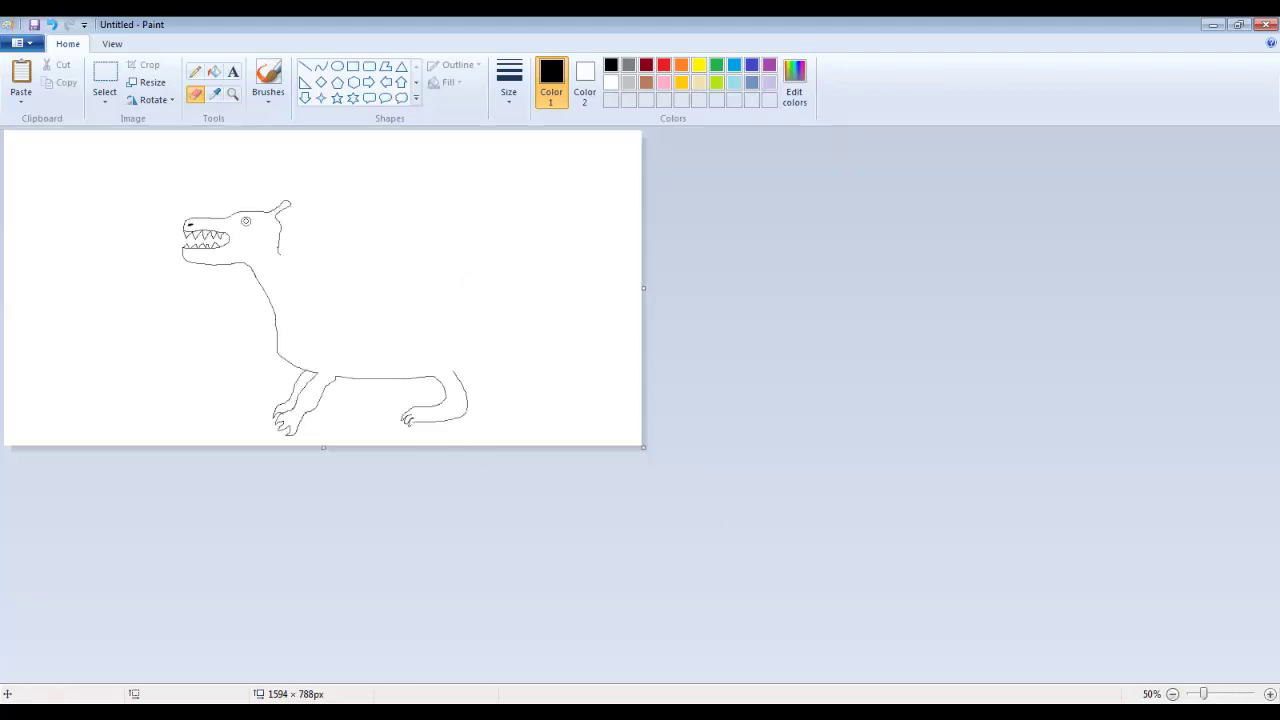
click(1271, 693)
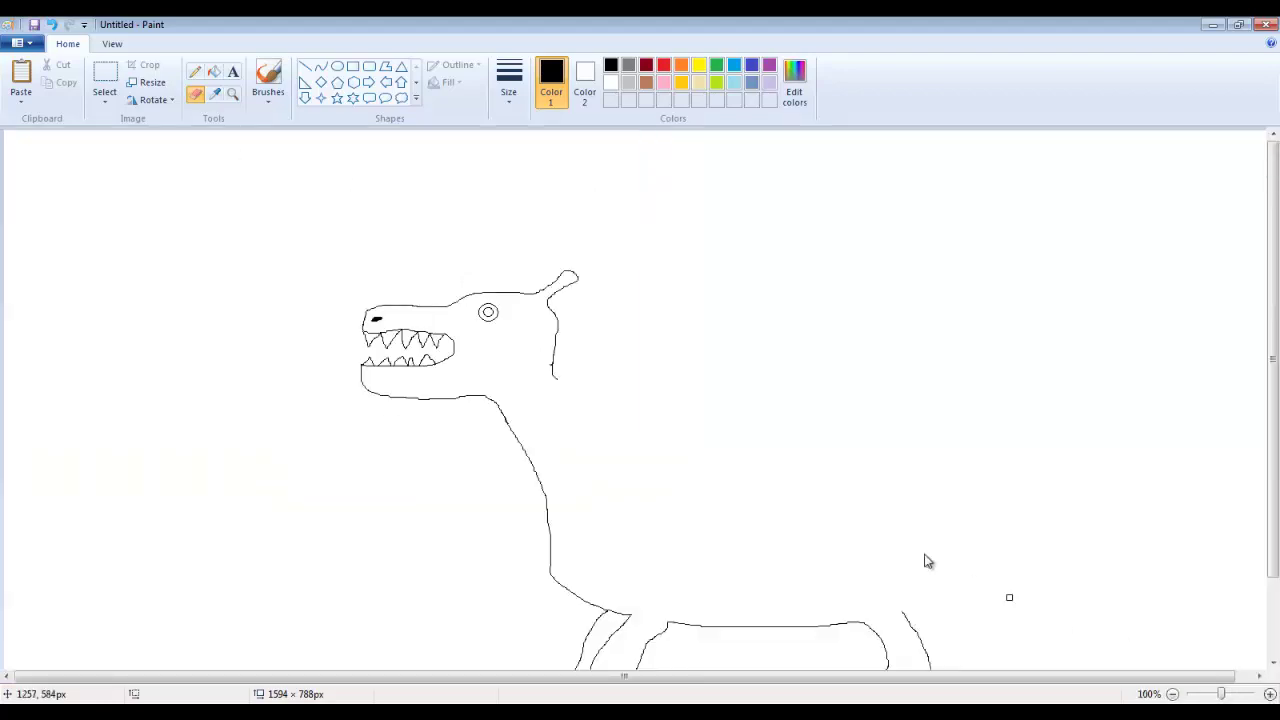
Close the gap between the lowest claw and the sole of the hind foot with the Pencil.
click(214, 71)
click(236, 94)
click(743, 589)
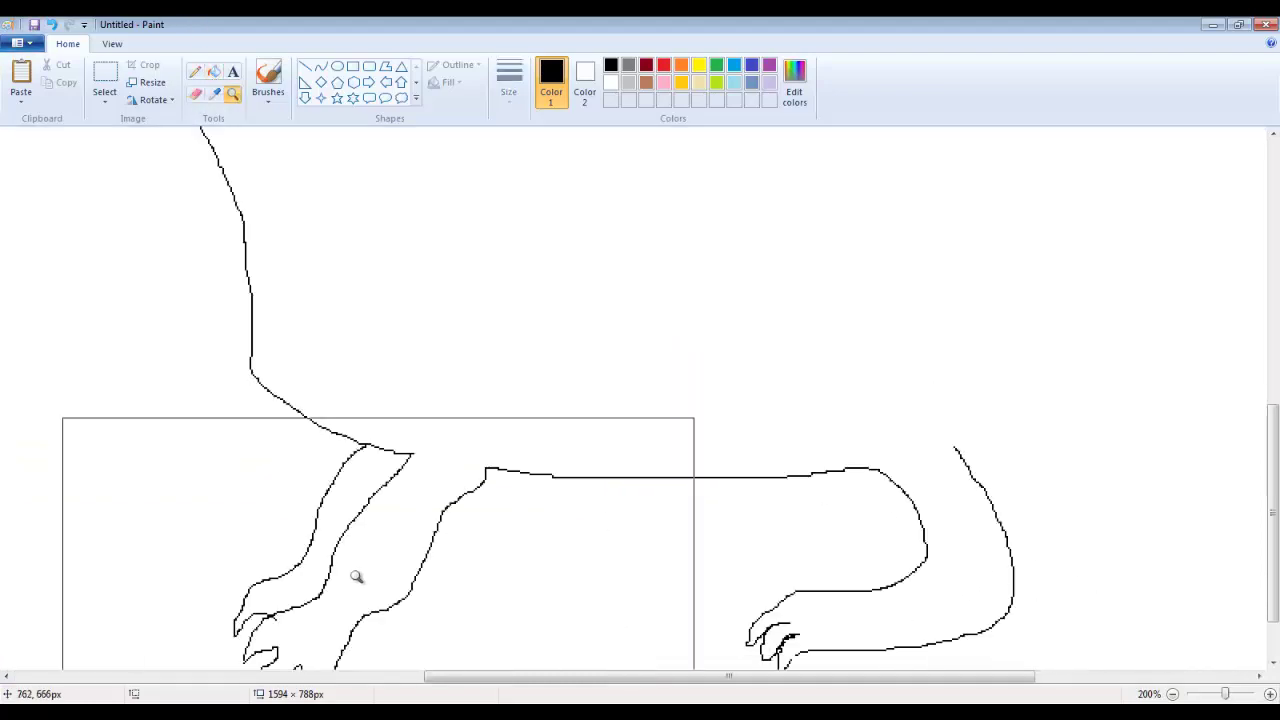
click(830, 614)
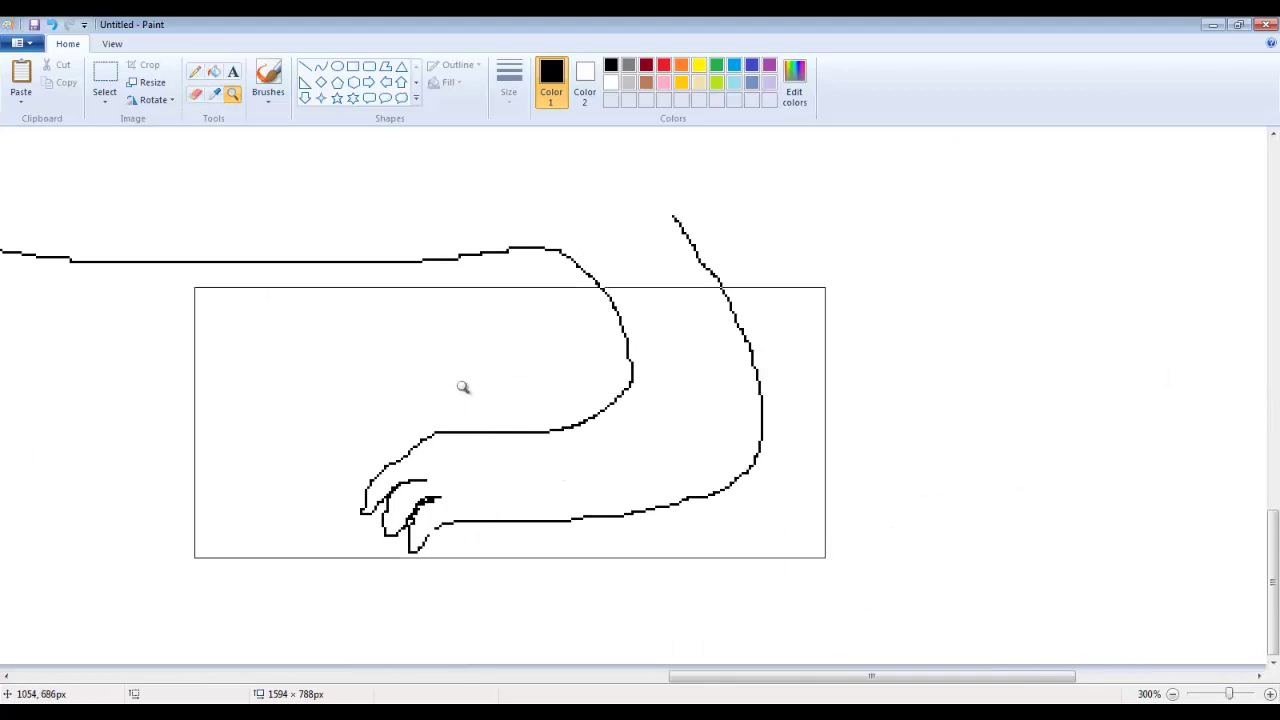
click(195, 71)
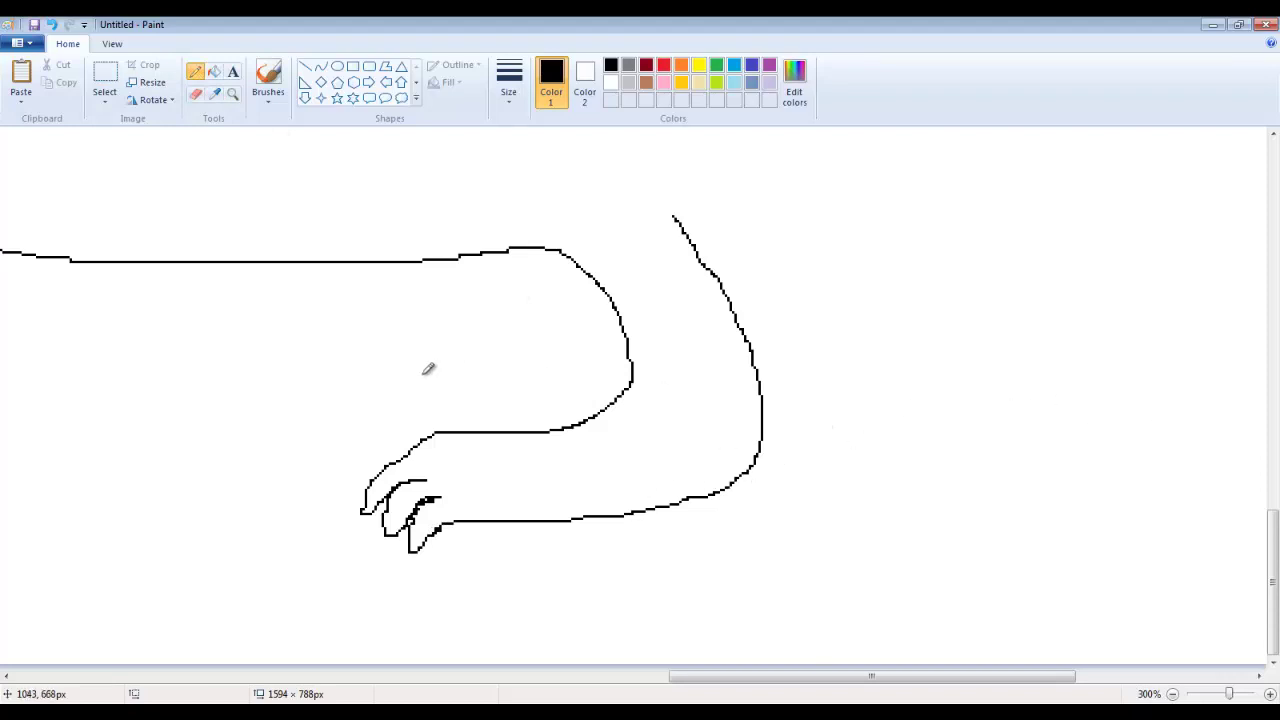
Draw the back of the neck from the head, continuing along the back and curving down at the rump.
click(232, 93)
right_click(428, 240)
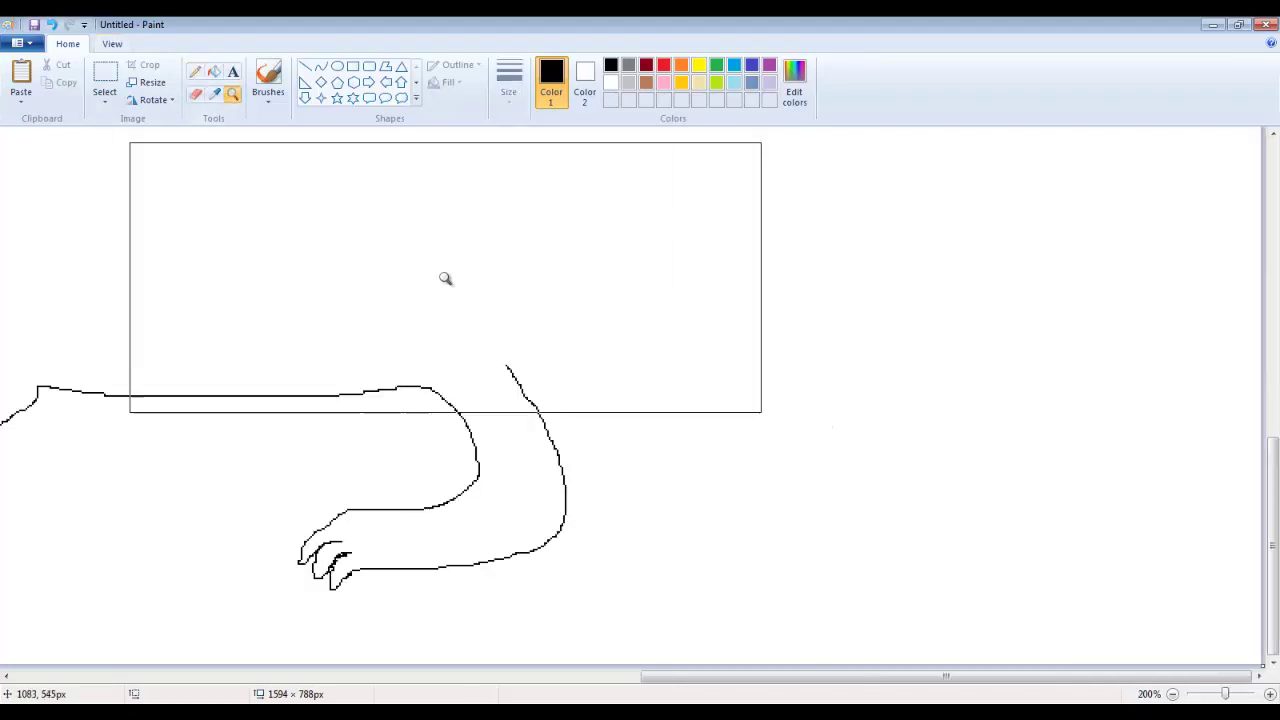
right_click(448, 288)
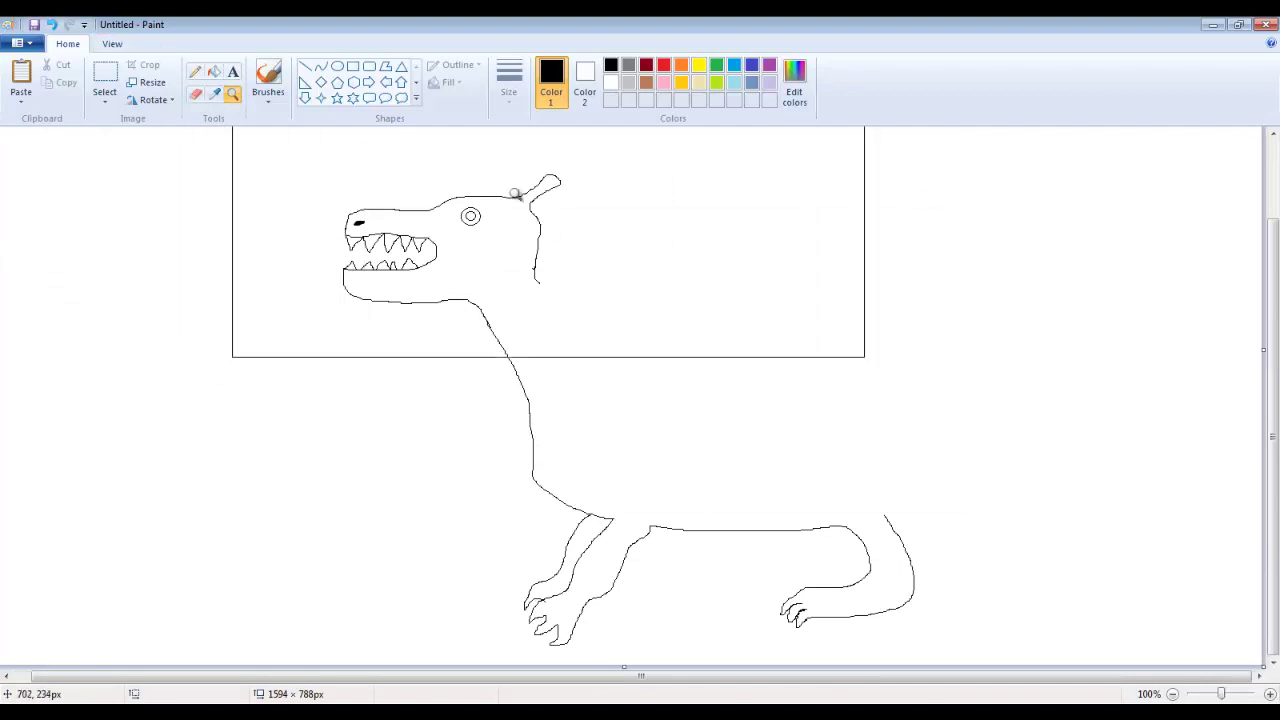
click(195, 71)
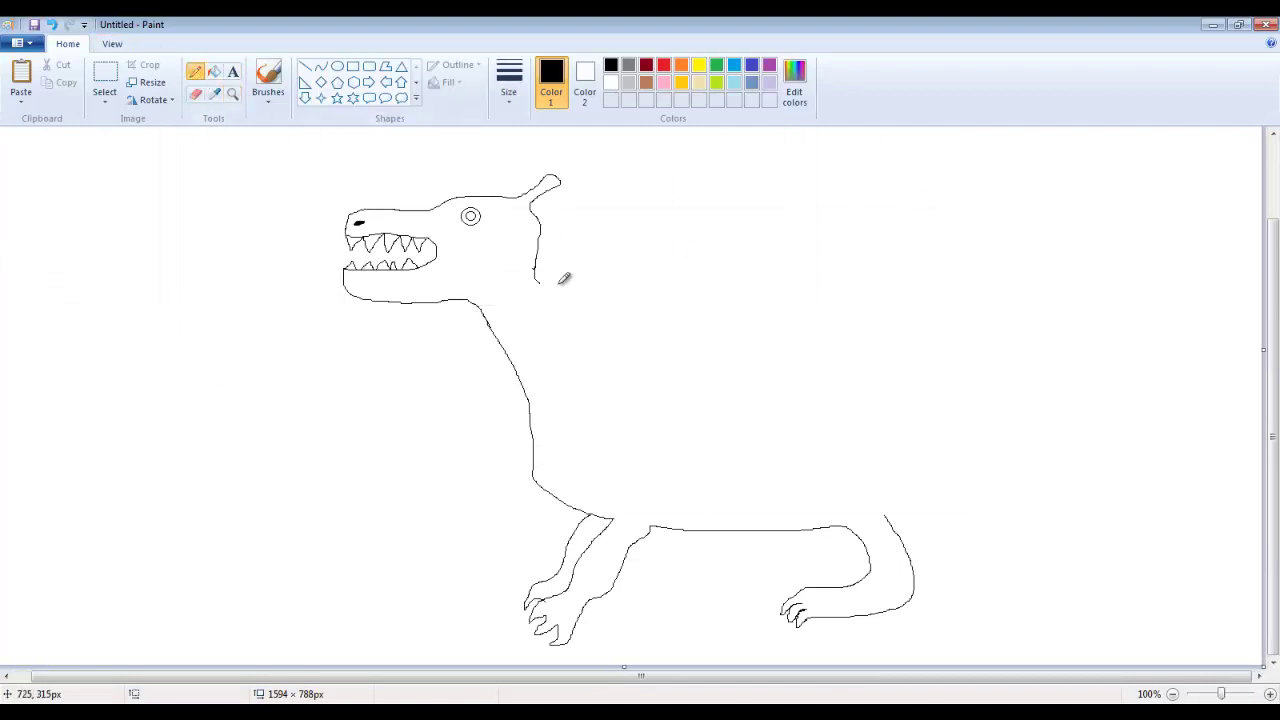
mouse_move(538, 281)
mouse_down()
mouse_move(612, 365)
mouse_move(702, 379)
mouse_move(866, 371)
mouse_move(896, 421)
mouse_up()
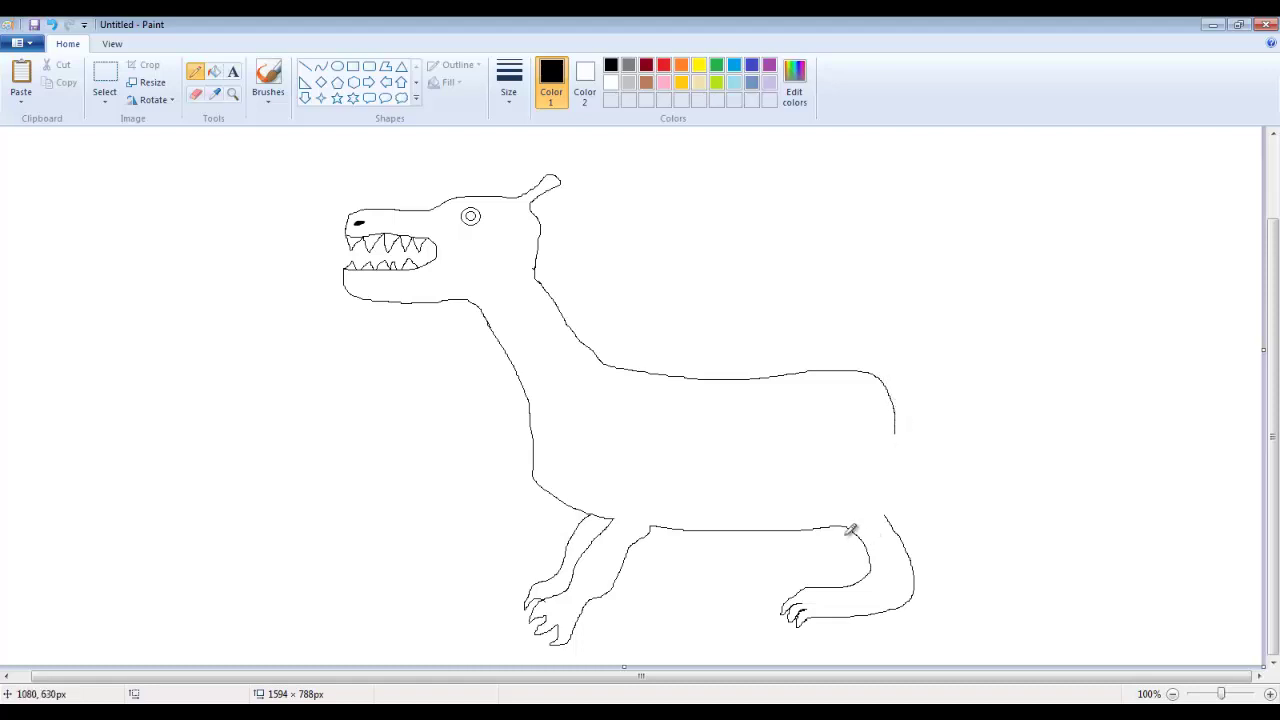
Draw the second hind leg tucked behind the first, and a long wavy pointed tail joining the rump to the hind leg.
mouse_move(840, 527)
mouse_down()
mouse_move(843, 556)
mouse_move(817, 563)
mouse_up()
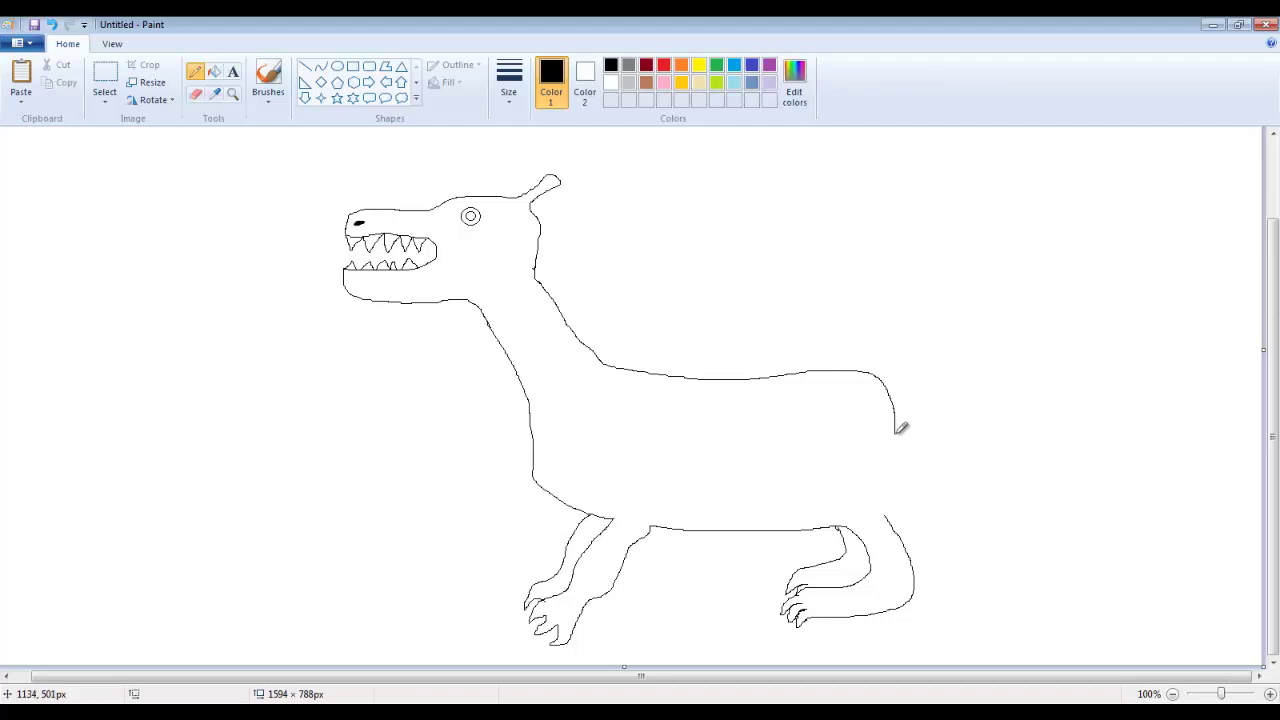
mouse_move(895, 433)
mouse_down()
mouse_move(945, 424)
mouse_move(980, 344)
mouse_move(1128, 292)
mouse_move(1144, 268)
mouse_move(1143, 314)
mouse_move(1112, 338)
mouse_move(1038, 354)
mouse_move(1007, 392)
mouse_move(1004, 440)
mouse_move(960, 492)
mouse_move(903, 498)
mouse_up()
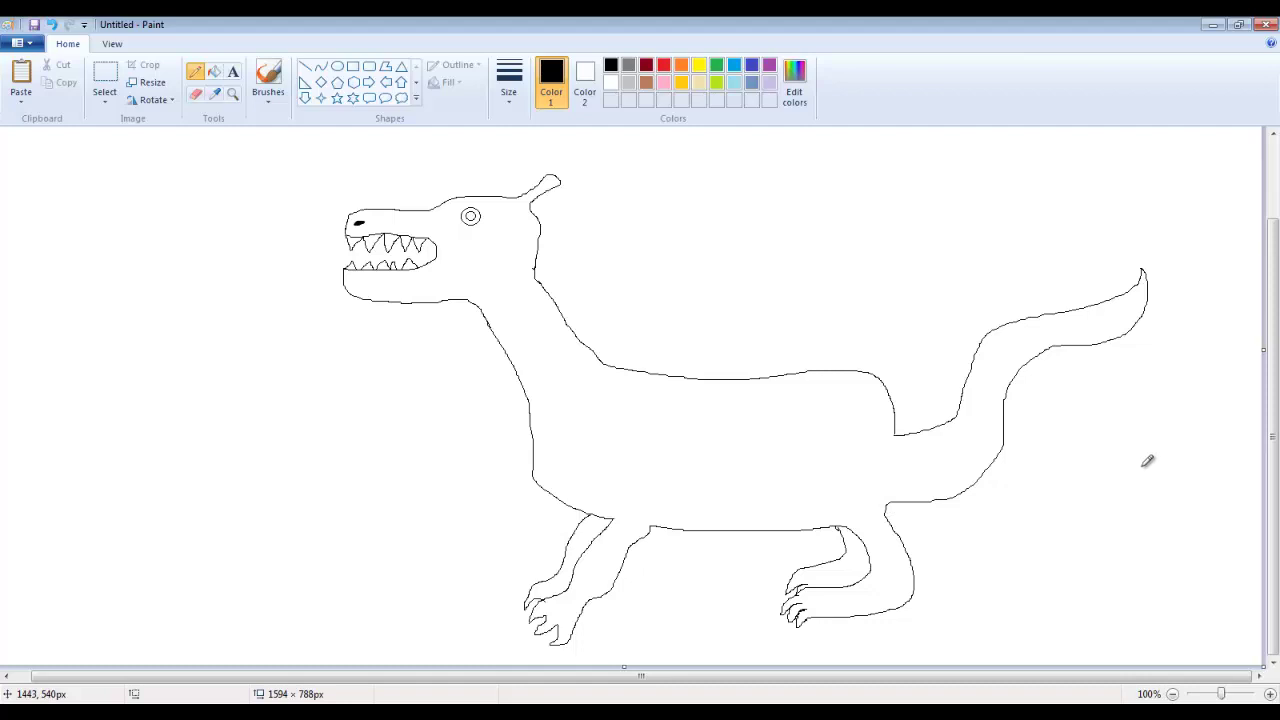
Draw the outline of a wing rising from the middle of the back, with a pointed tip and a scalloped rear edge.
scroll(1145, 460, up, 2)
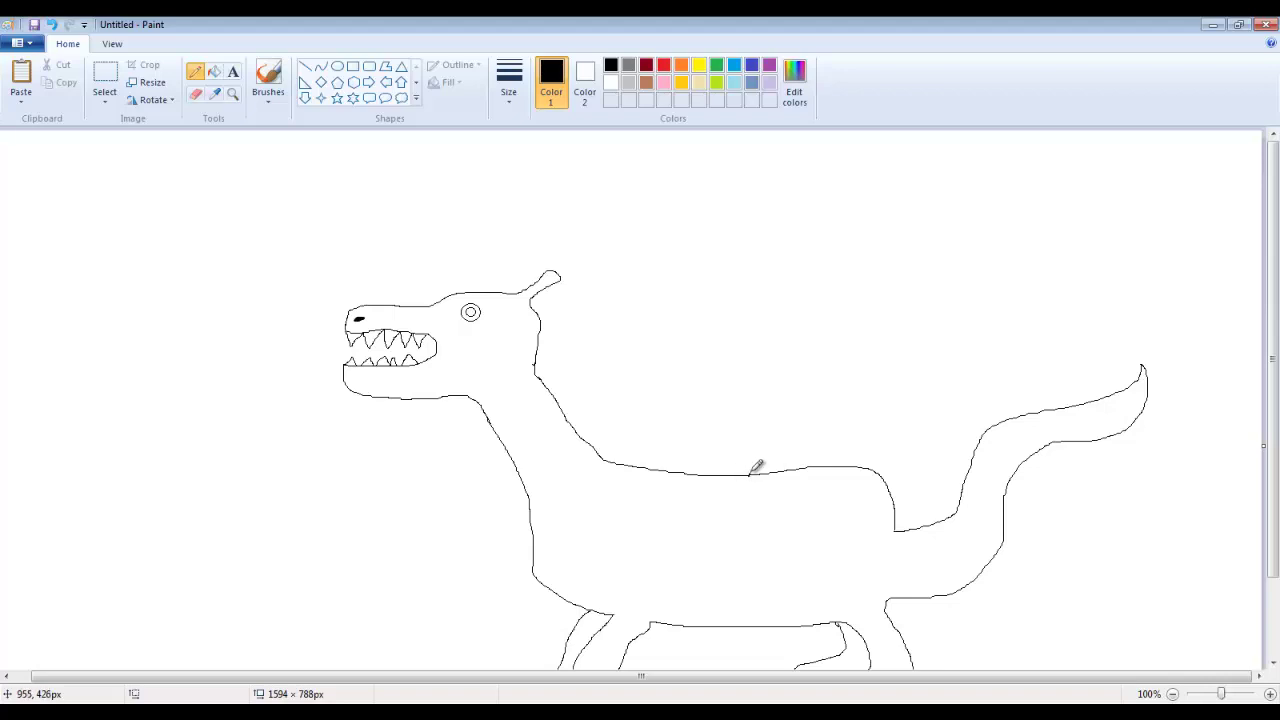
drag(750, 474, 719, 510)
mouse_move(751, 472)
mouse_down()
mouse_move(792, 325)
mouse_move(829, 281)
mouse_move(920, 245)
mouse_move(874, 289)
mouse_move(876, 319)
mouse_move(899, 341)
mouse_move(887, 403)
mouse_move(818, 490)
mouse_move(771, 528)
mouse_up()
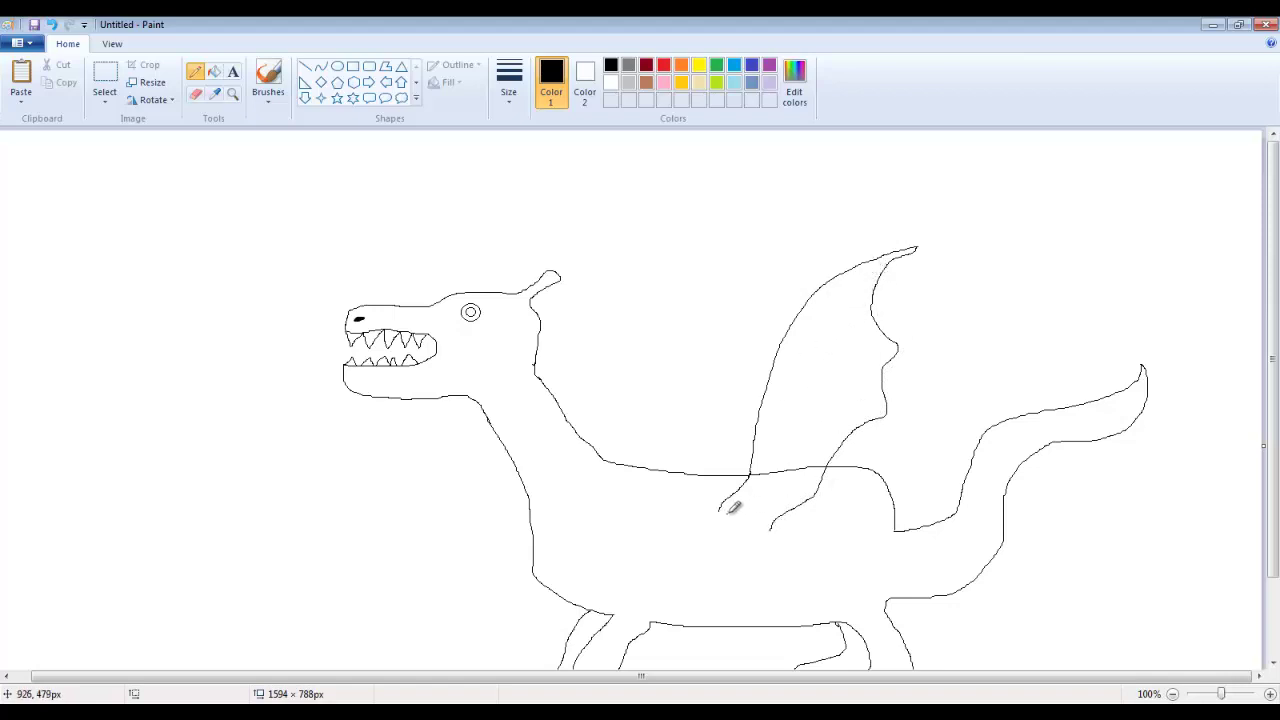
Try several inner contour strokes following the edges of the wing and undo them.
mouse_move(745, 494)
mouse_down()
mouse_move(801, 344)
mouse_move(861, 285)
mouse_move(861, 311)
mouse_move(888, 344)
mouse_move(872, 404)
mouse_move(830, 439)
mouse_move(812, 484)
mouse_move(762, 528)
mouse_up()
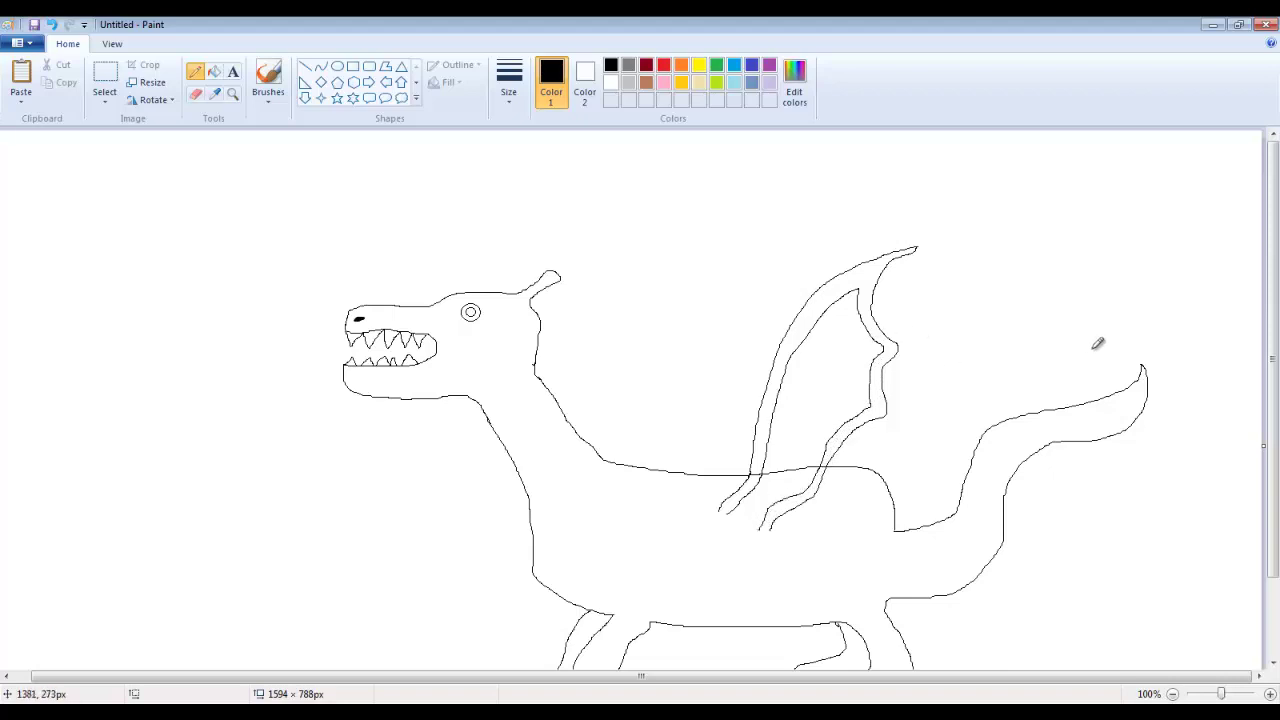
key(ctrl+z)
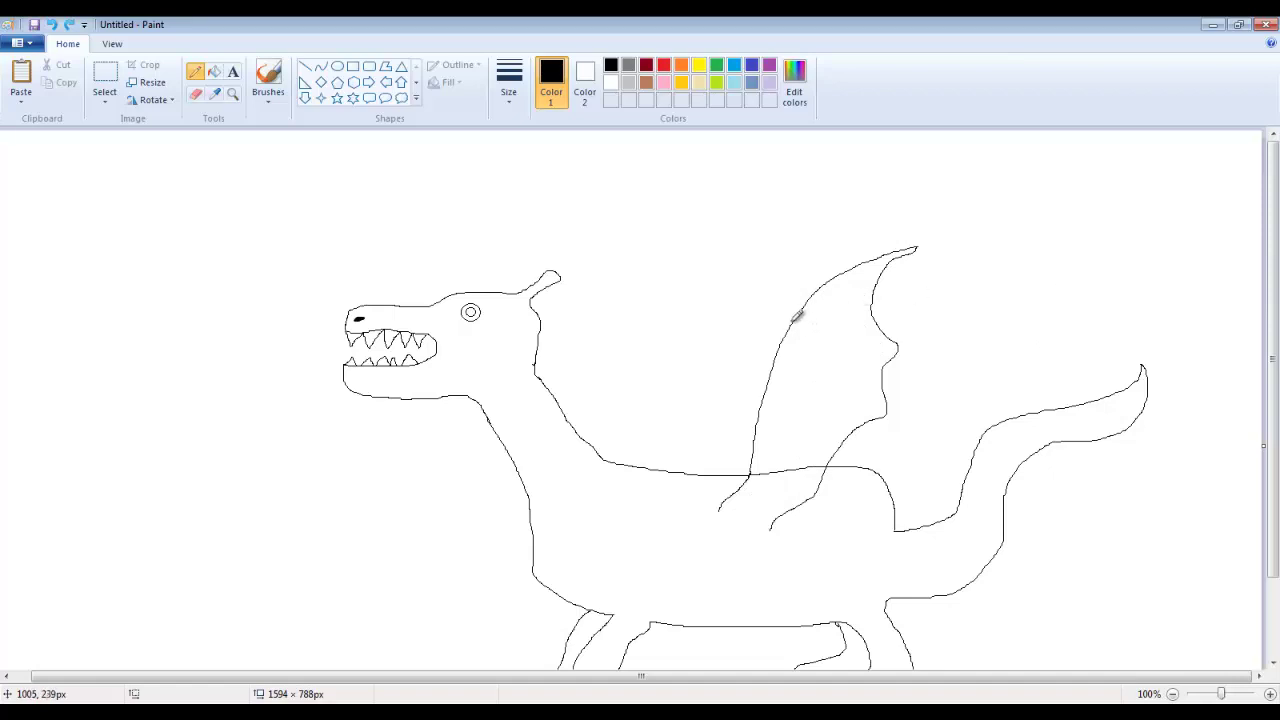
drag(797, 318, 889, 329)
key(ctrl+z)
key(ctrl+z)
key(ctrl+y)
key(ctrl+y)
key(ctrl+z)
mouse_move(732, 508)
mouse_down()
mouse_move(765, 473)
mouse_move(812, 352)
mouse_up()
key(ctrl+z)
drag(838, 284, 872, 266)
key(ctrl+z)
Draw an inner contour within the wing and add the double curved front edge of a second wing behind it.
drag(728, 512, 753, 492)
mouse_move(774, 466)
mouse_down()
mouse_move(802, 362)
mouse_move(859, 300)
mouse_move(884, 344)
mouse_move(873, 393)
mouse_move(768, 526)
mouse_up()
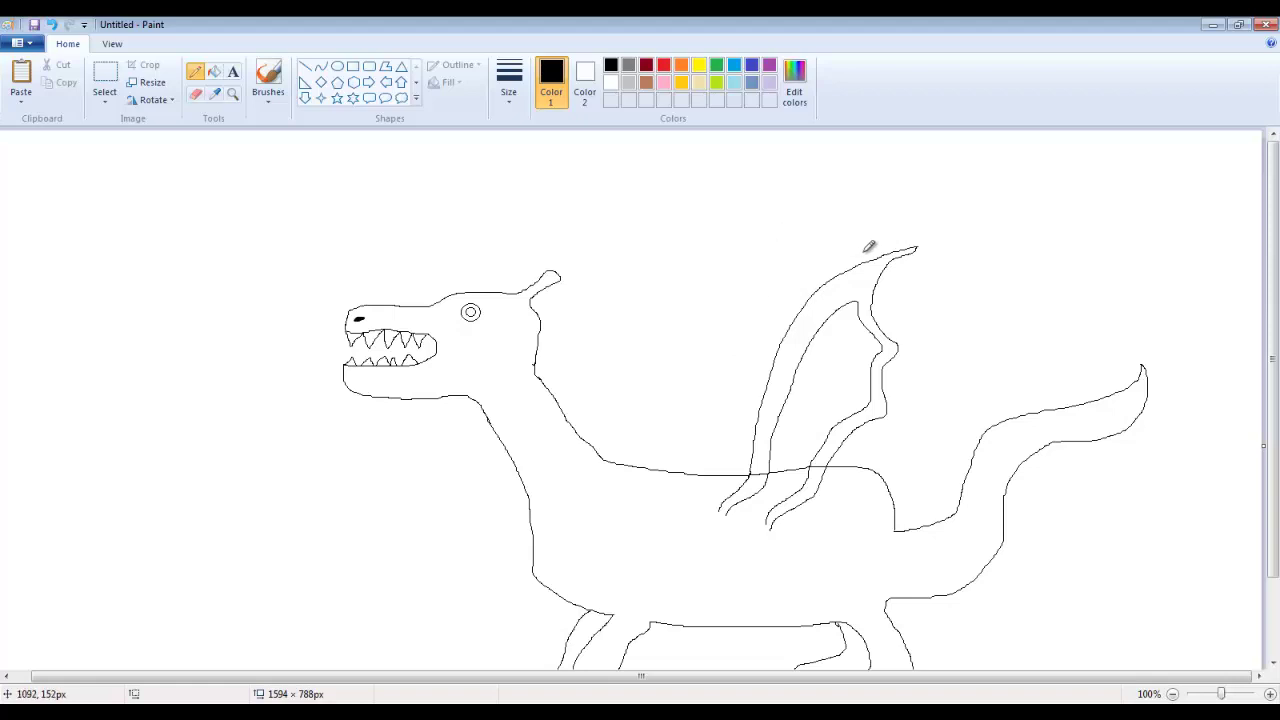
mouse_move(876, 254)
mouse_down()
mouse_move(826, 256)
mouse_move(770, 306)
mouse_move(723, 465)
mouse_up()
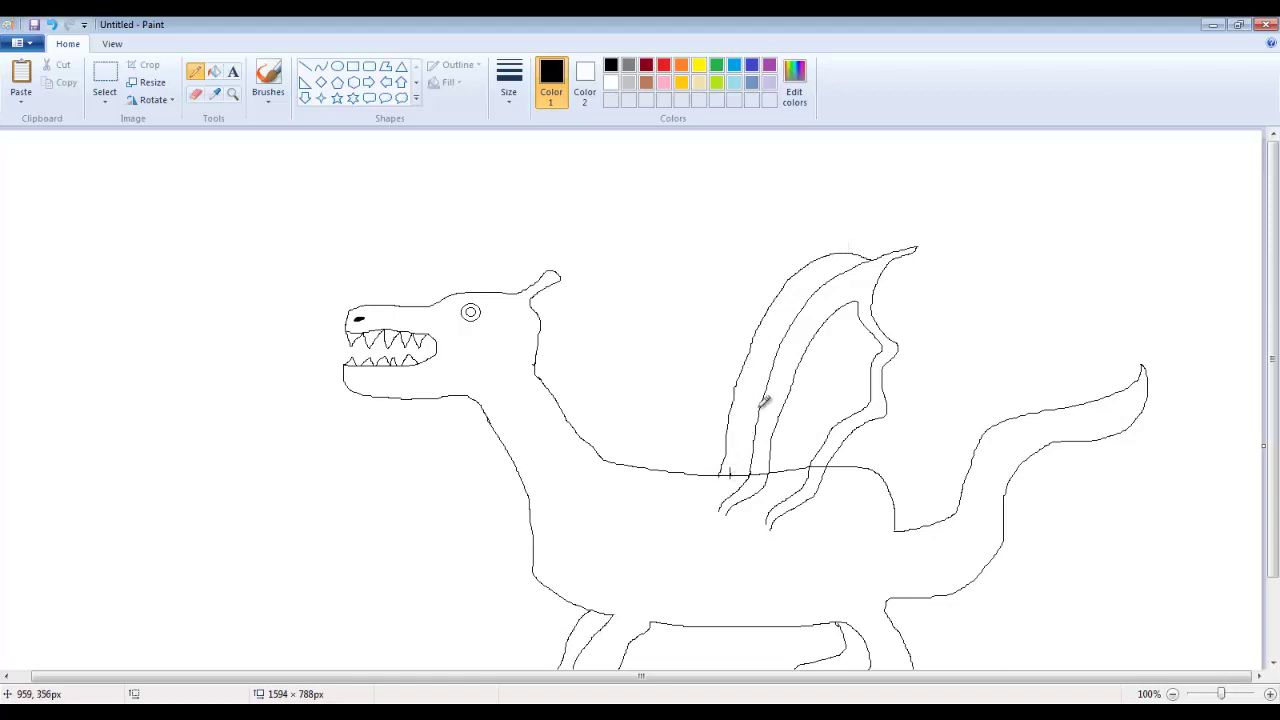
key(ctrl+z)
mouse_move(737, 470)
mouse_down()
mouse_move(770, 333)
mouse_move(808, 282)
mouse_move(870, 256)
mouse_up()
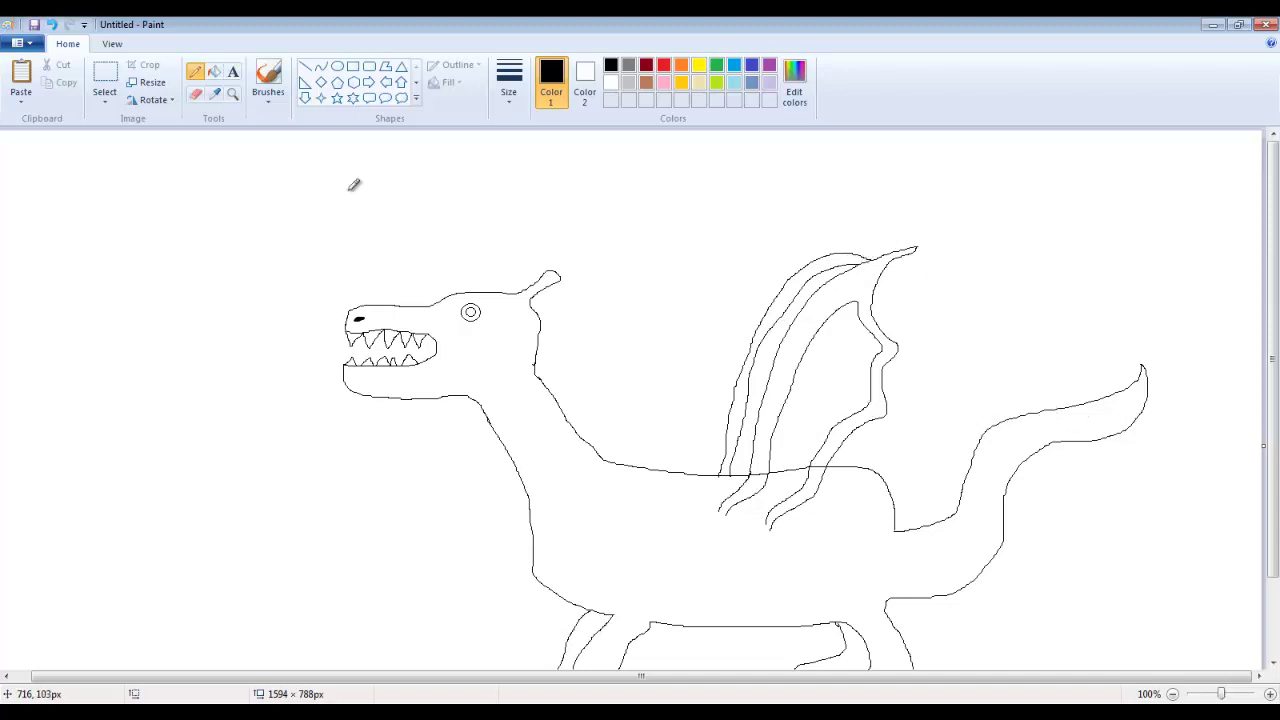
Erase most of the wing's inner contour and the stretch of back line crossing between the wing's two edges.
click(195, 93)
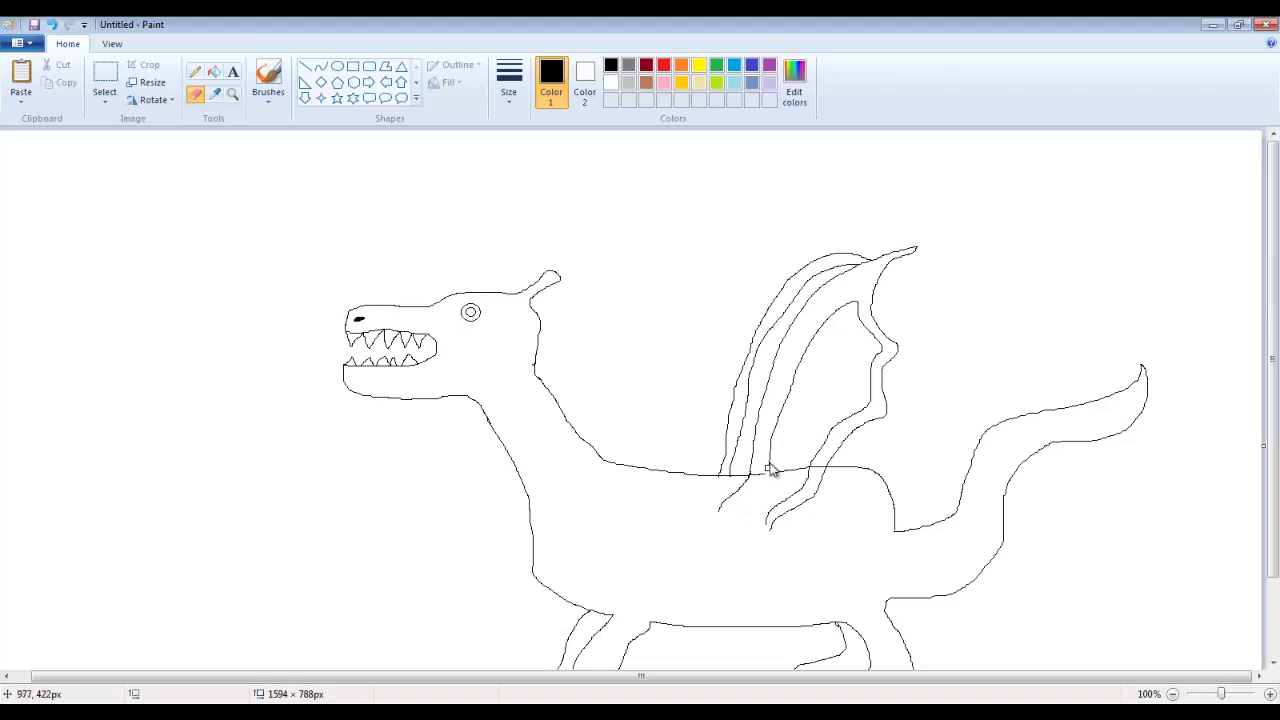
mouse_move(770, 470)
mouse_down()
mouse_move(795, 376)
mouse_move(827, 319)
mouse_move(822, 328)
mouse_move(854, 305)
mouse_move(838, 305)
mouse_move(833, 319)
mouse_move(855, 304)
mouse_move(882, 351)
mouse_move(869, 405)
mouse_move(813, 456)
mouse_move(770, 441)
mouse_up()
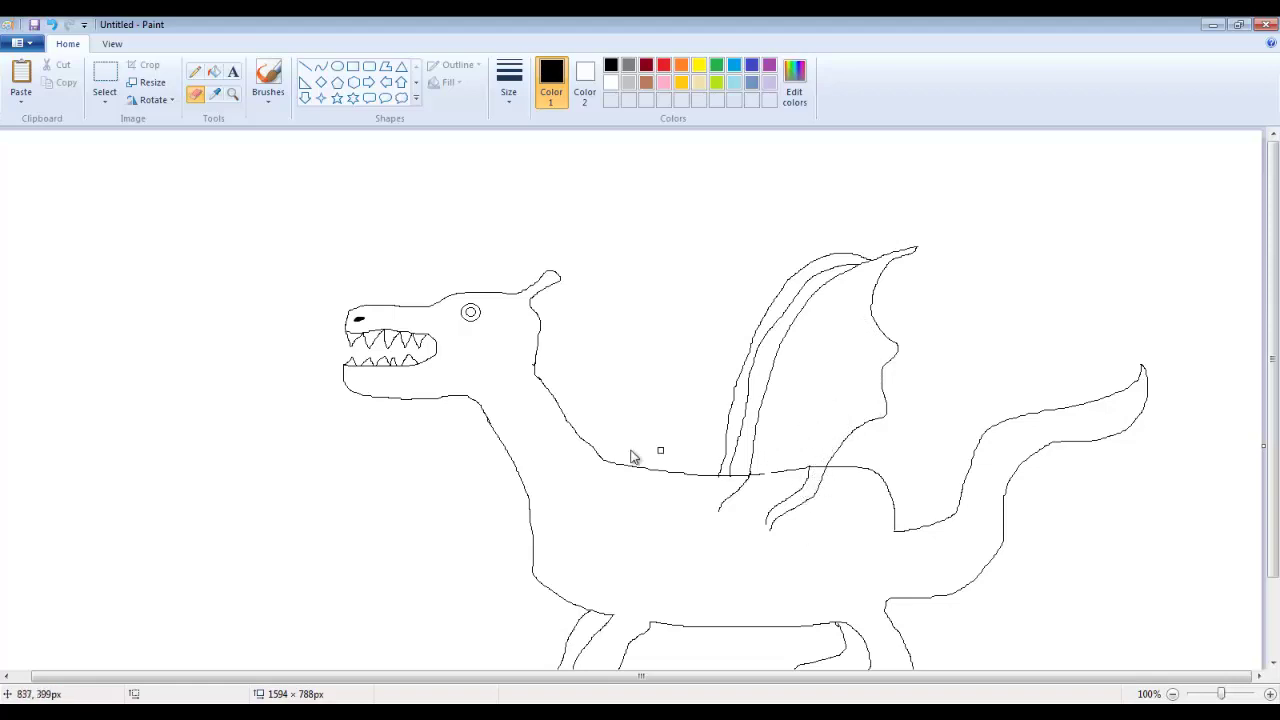
click(195, 71)
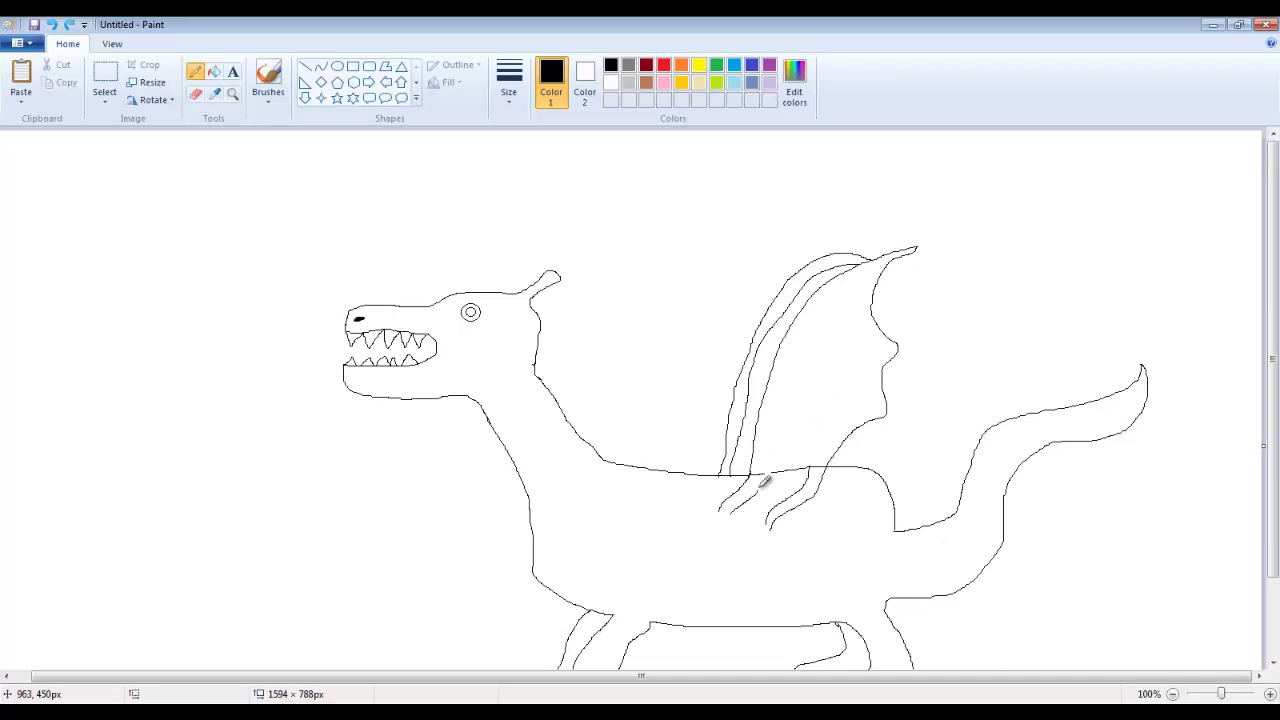
click(195, 93)
drag(755, 480, 812, 470)
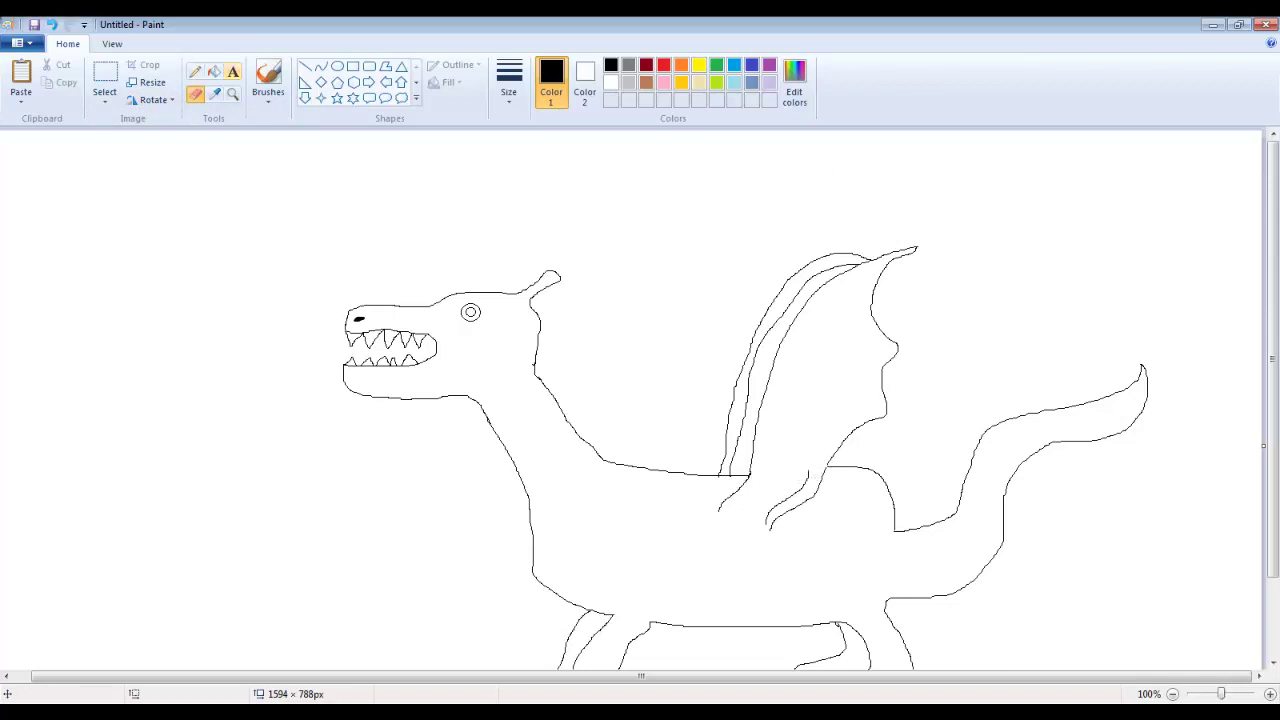
Redraw the wing's inner contour in black with the Pencil, close to the front edge and along the scalloped rear edge.
click(195, 71)
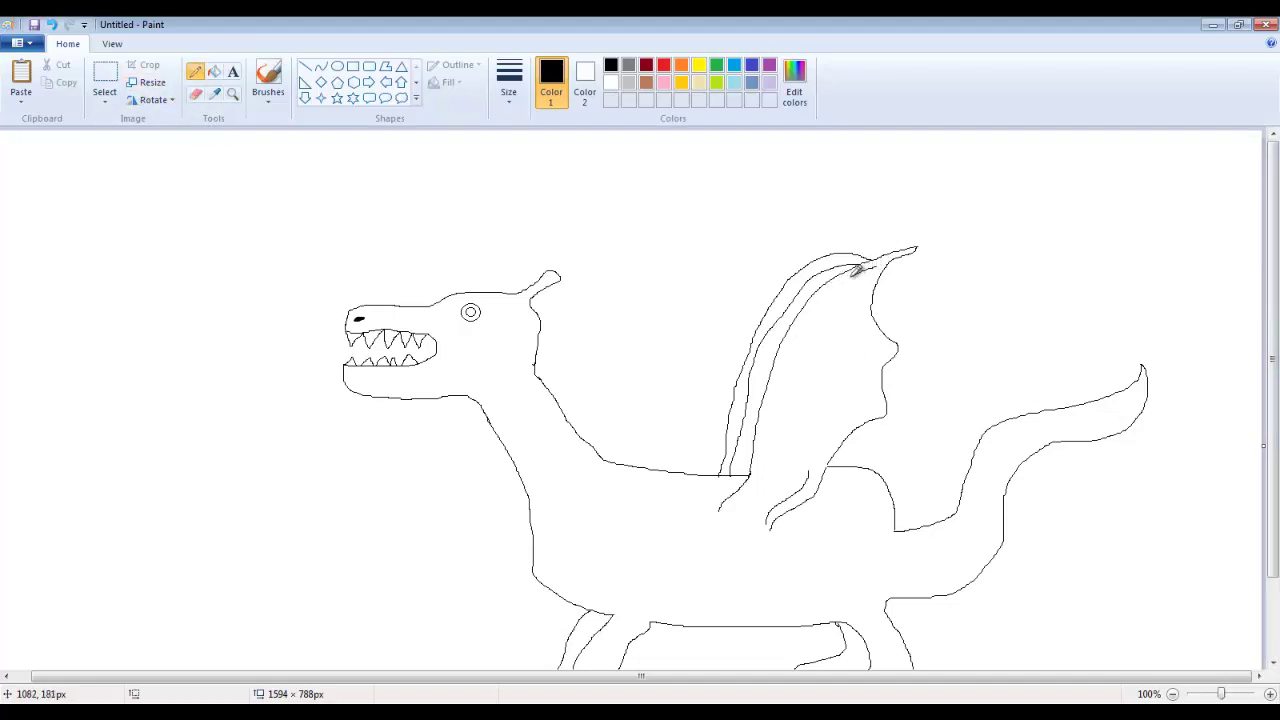
mouse_move(856, 270)
mouse_down()
mouse_move(800, 335)
mouse_move(752, 486)
mouse_up()
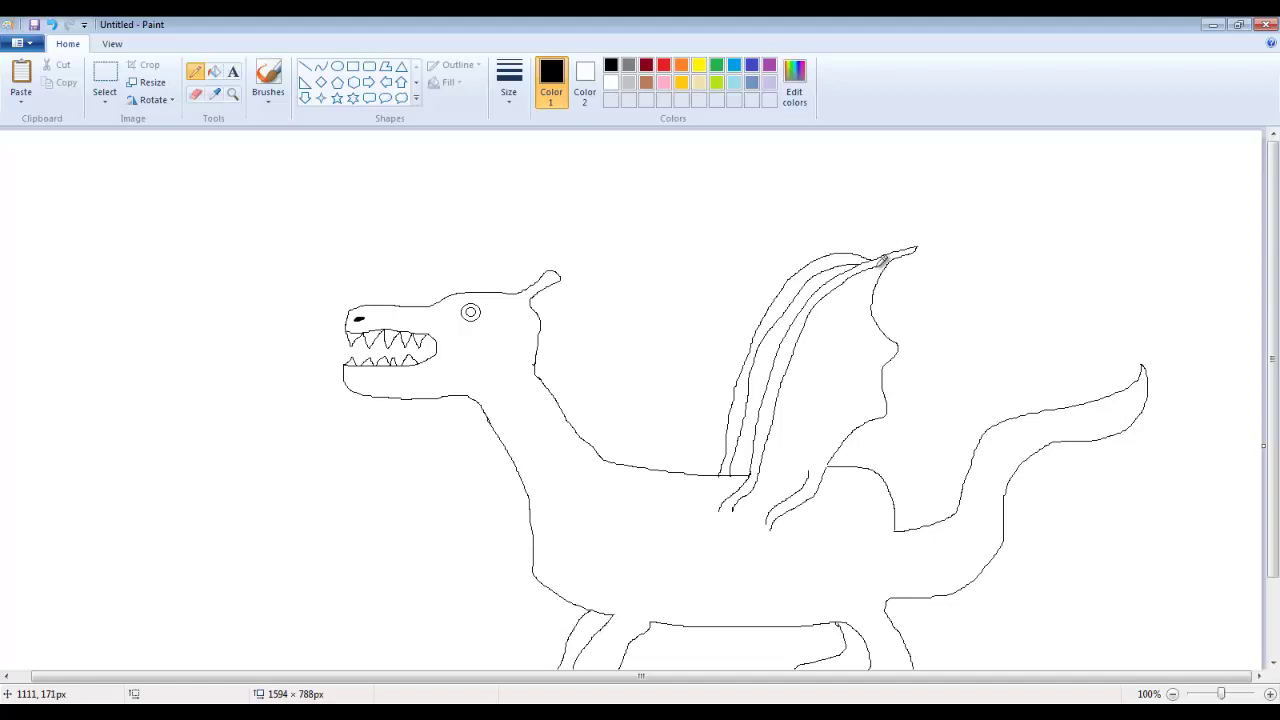
mouse_move(882, 259)
mouse_down()
mouse_move(863, 314)
mouse_move(883, 345)
mouse_move(877, 400)
mouse_move(822, 441)
mouse_up()
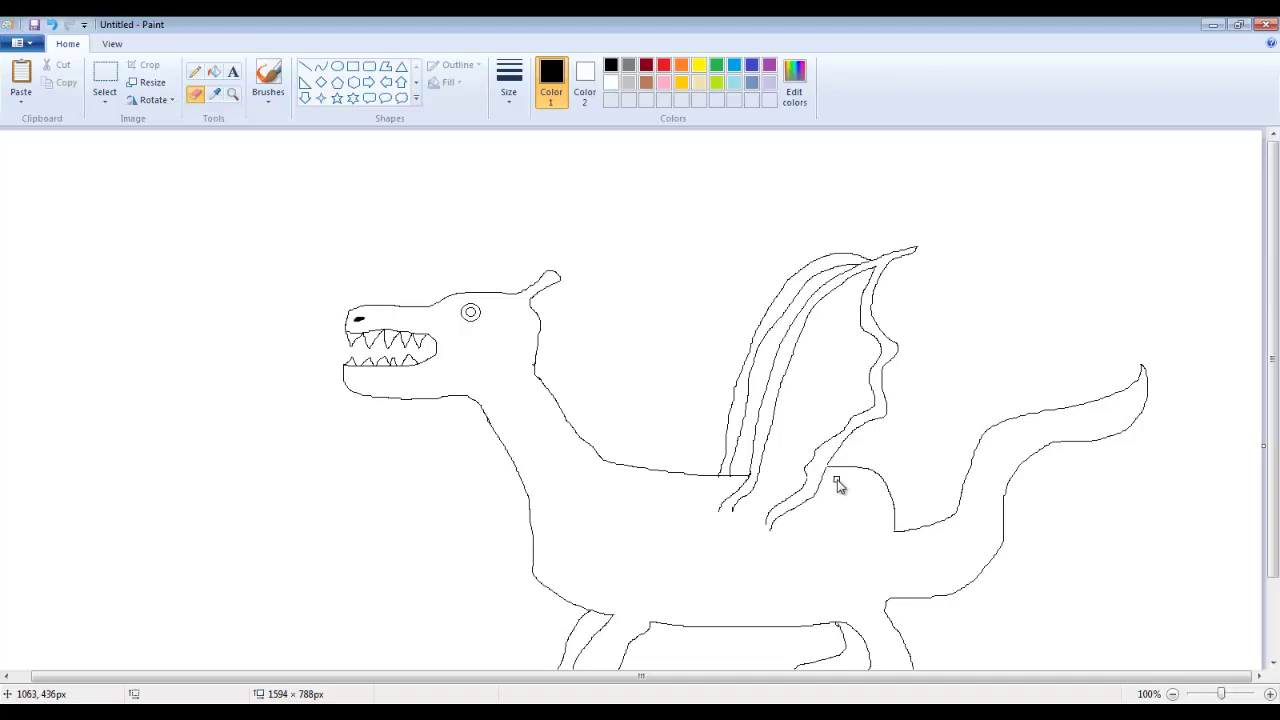
click(191, 72)
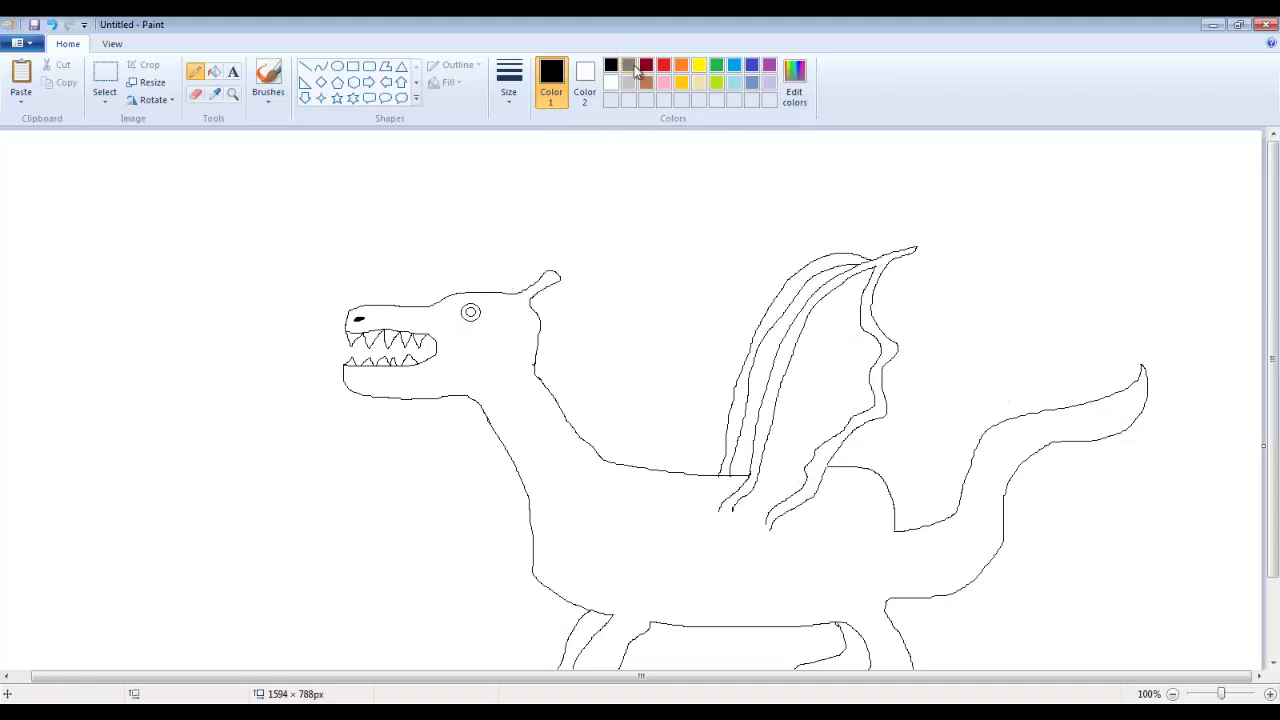
Try to fill the dragon's body with dark red.
click(646, 66)
click(214, 71)
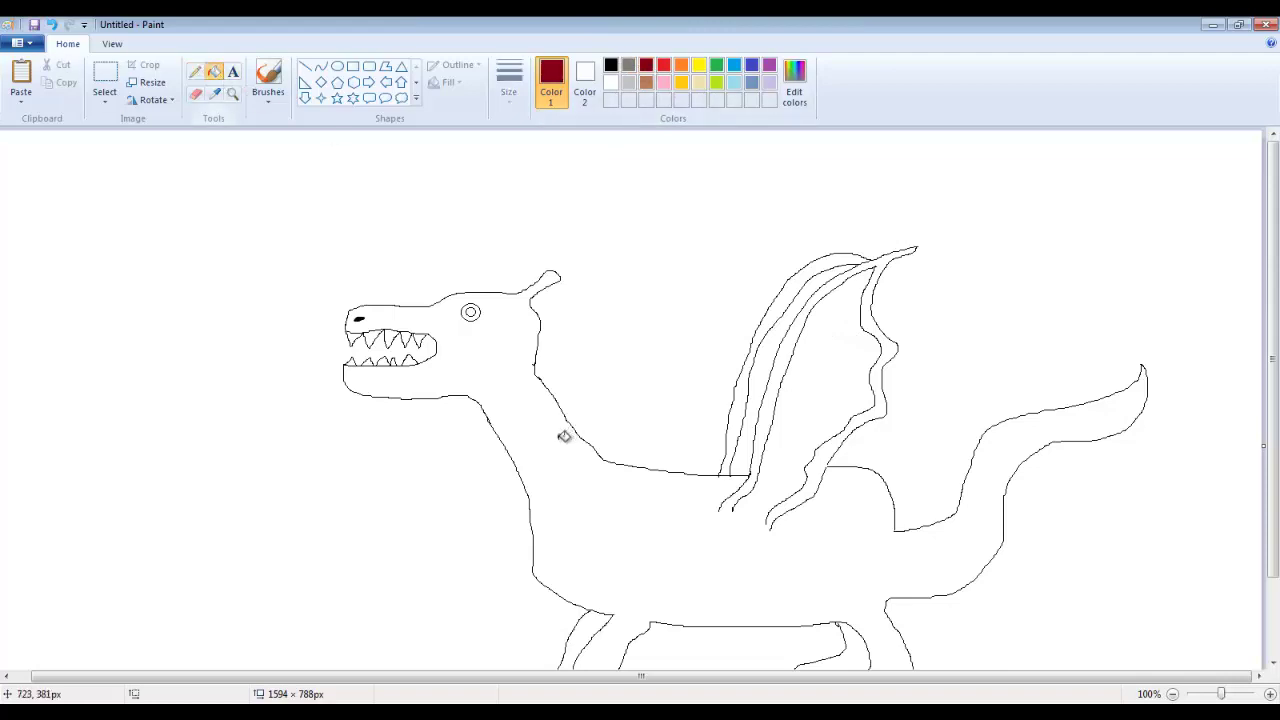
click(572, 503)
scroll(922, 435, down, 2)
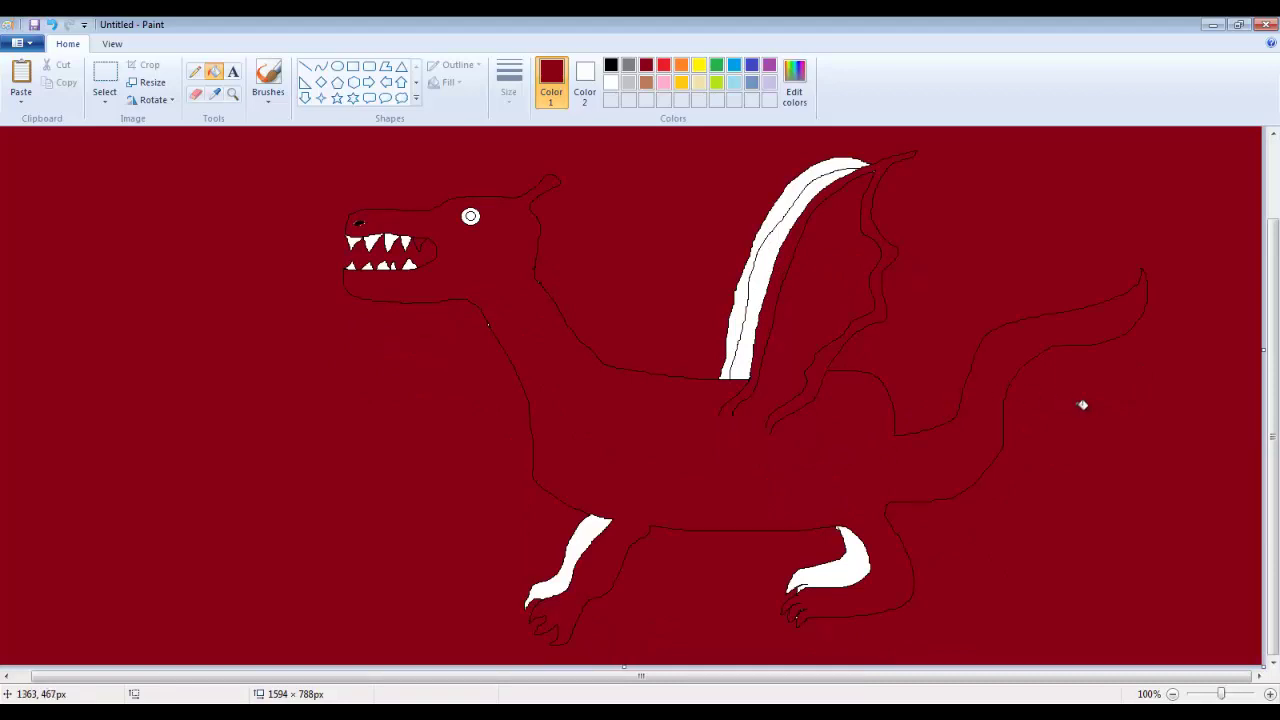
key(ctrl+z)
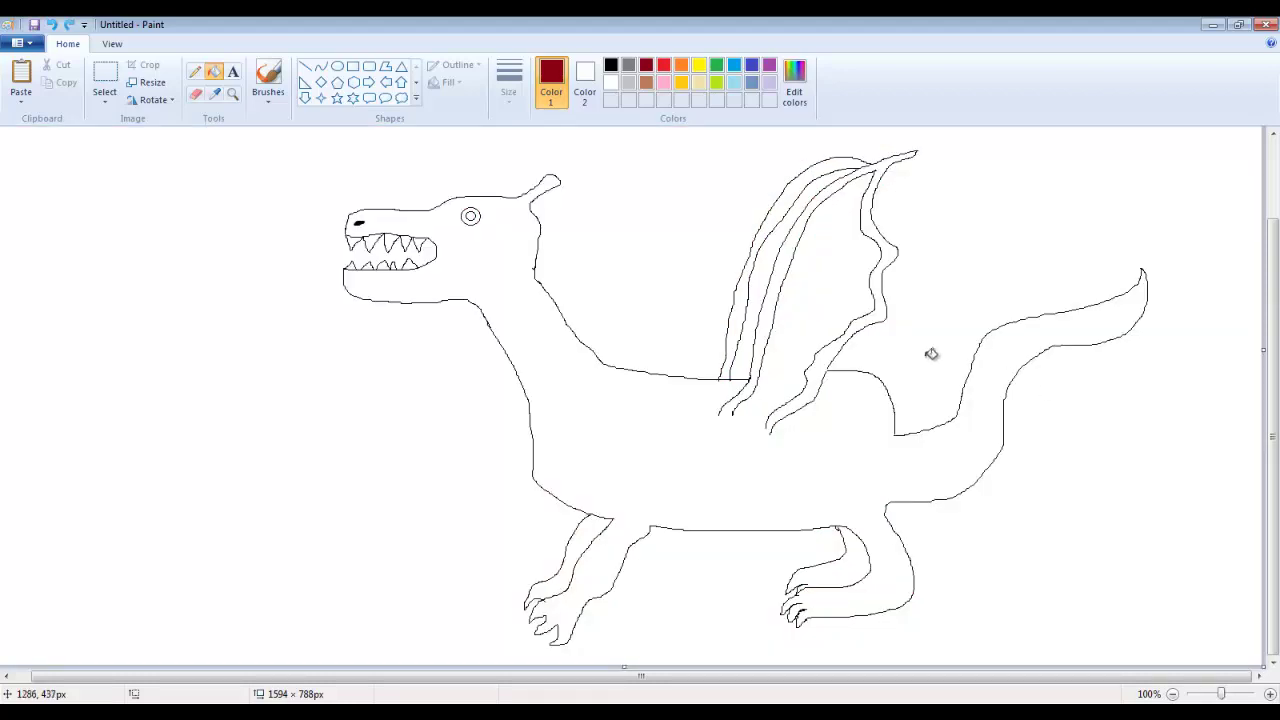
Close the gap where the wing's rear edge meets the back line with a short black Pencil stroke.
click(194, 72)
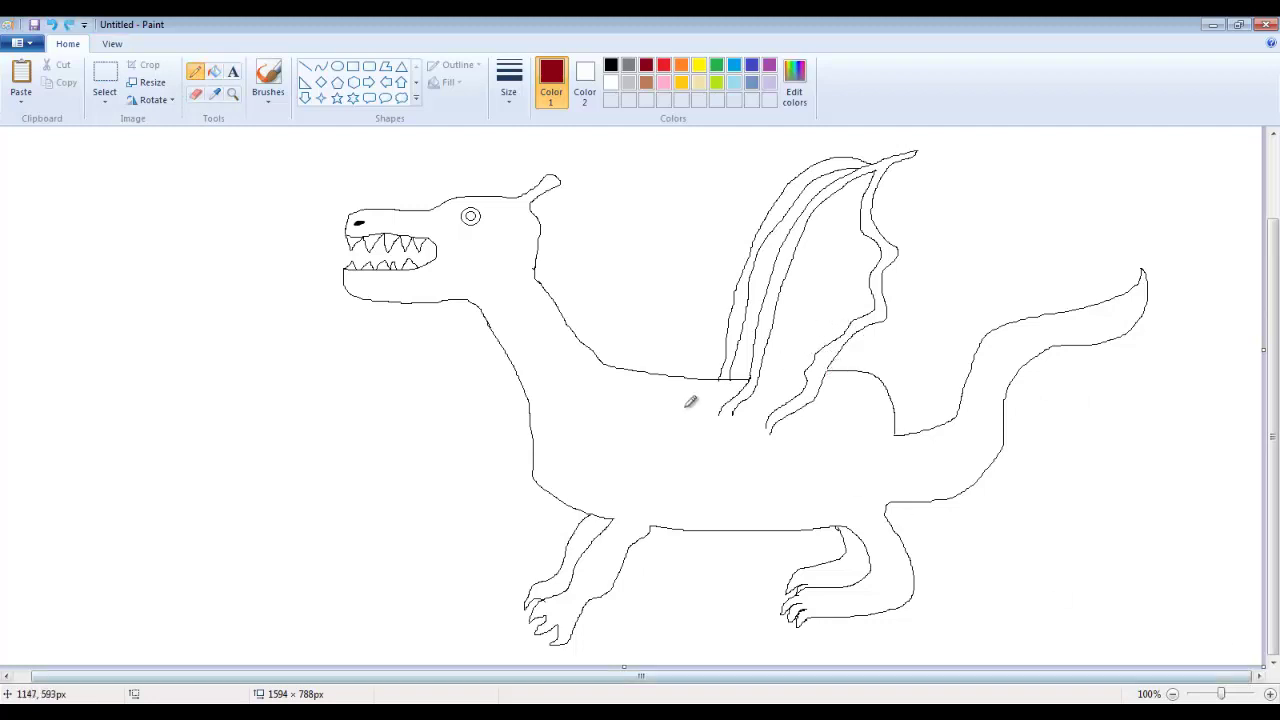
click(232, 94)
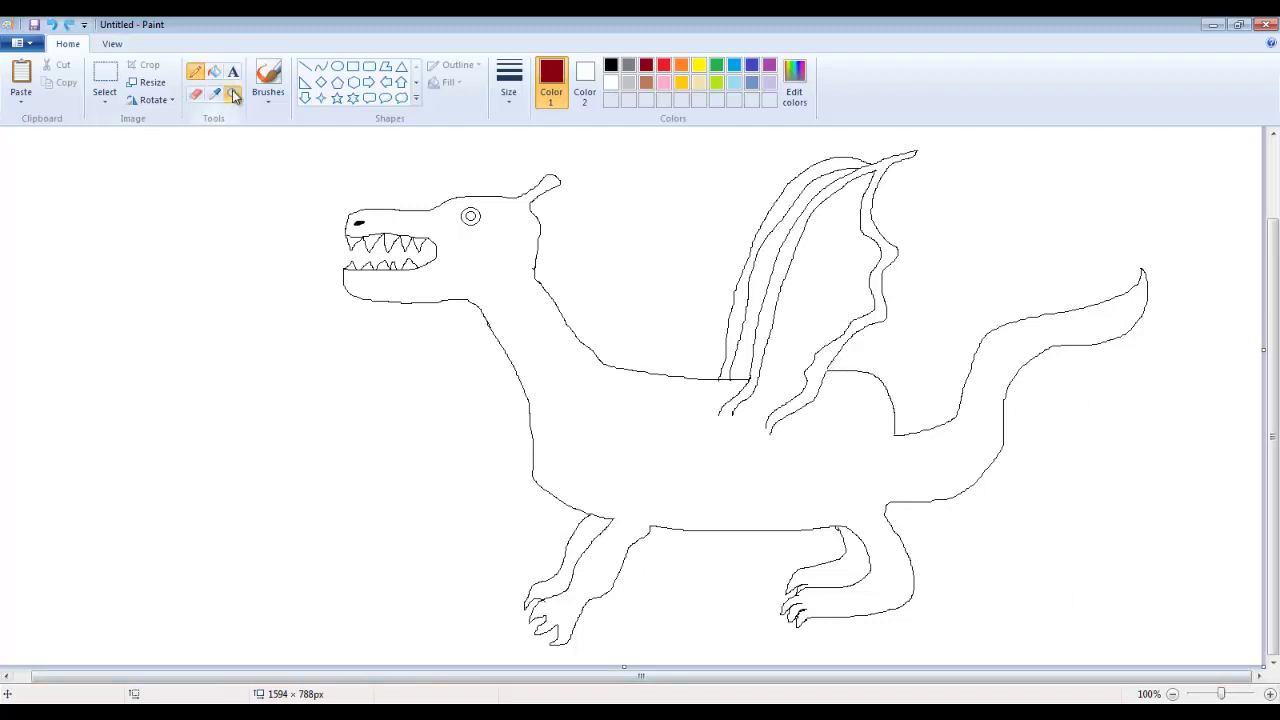
click(828, 371)
click(636, 418)
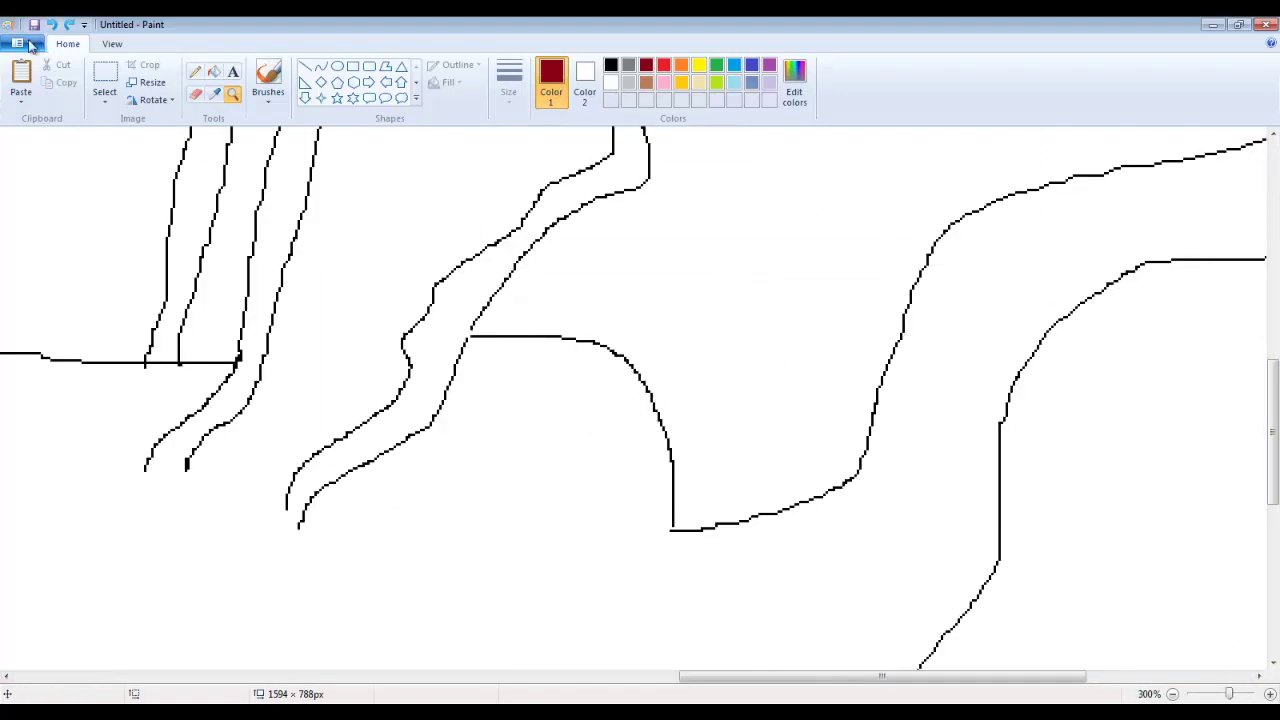
click(195, 71)
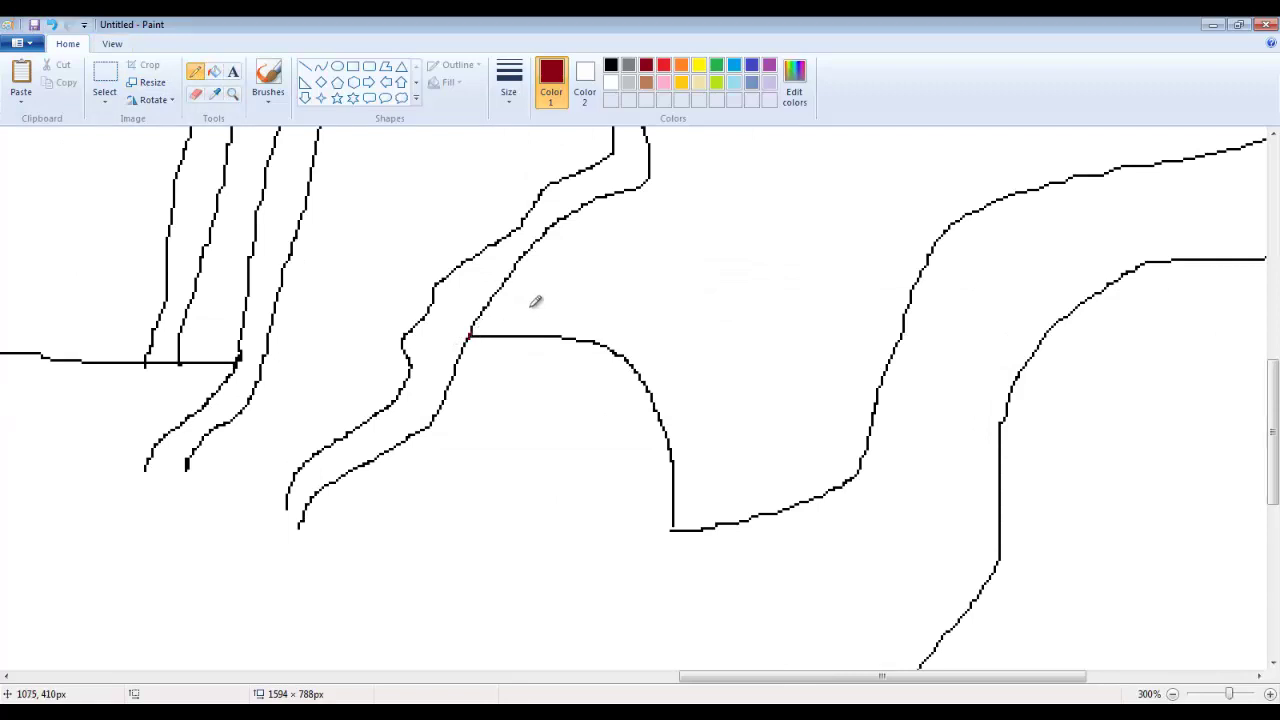
click(610, 66)
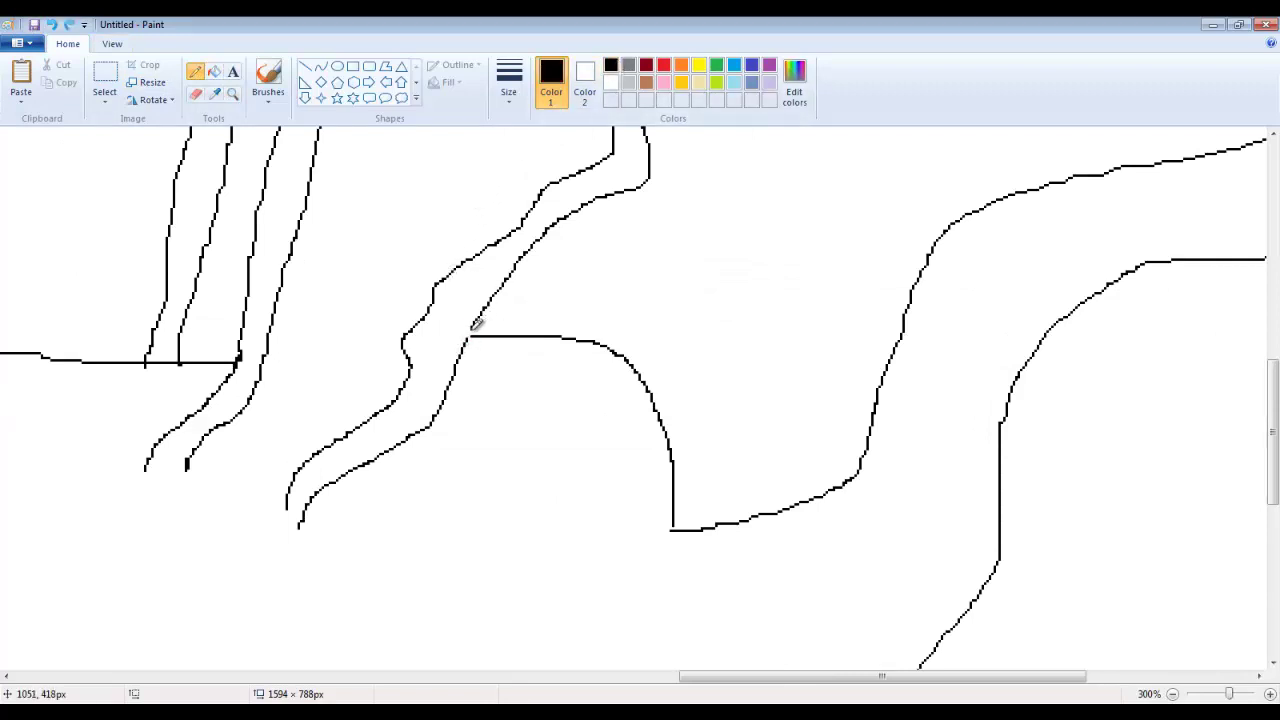
drag(470, 334, 467, 342)
click(233, 93)
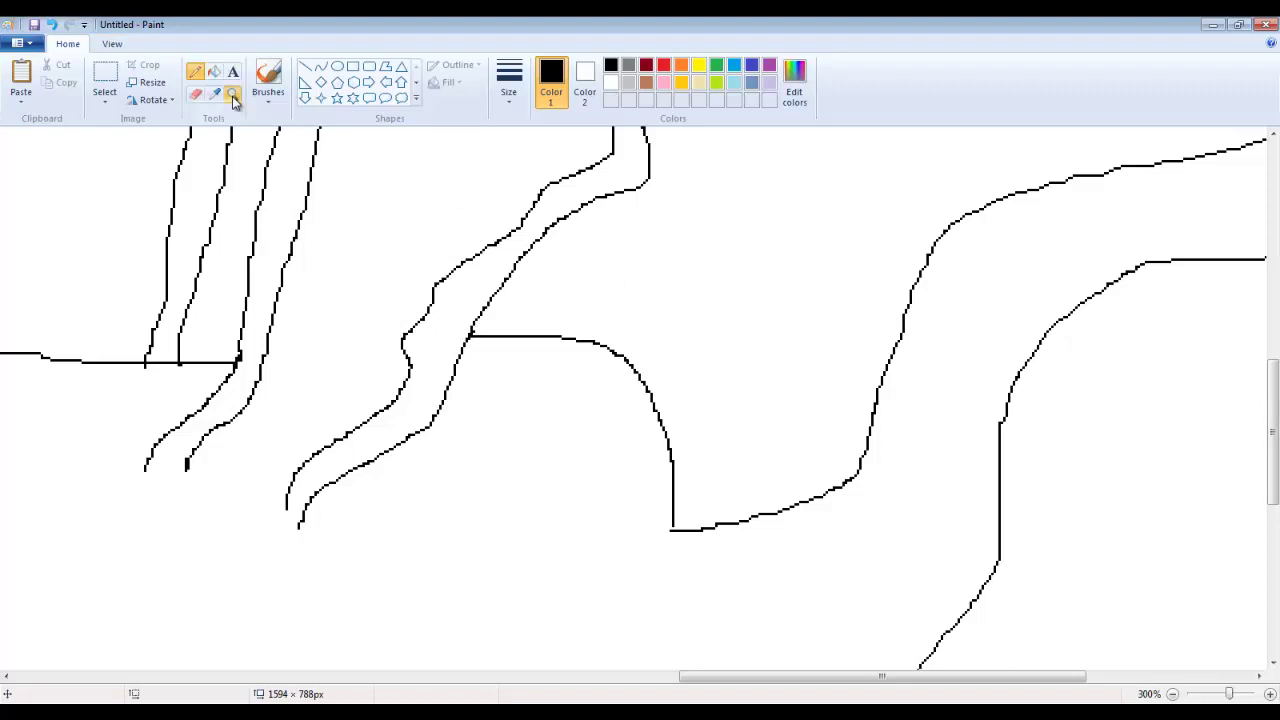
right_click(437, 337)
right_click(580, 249)
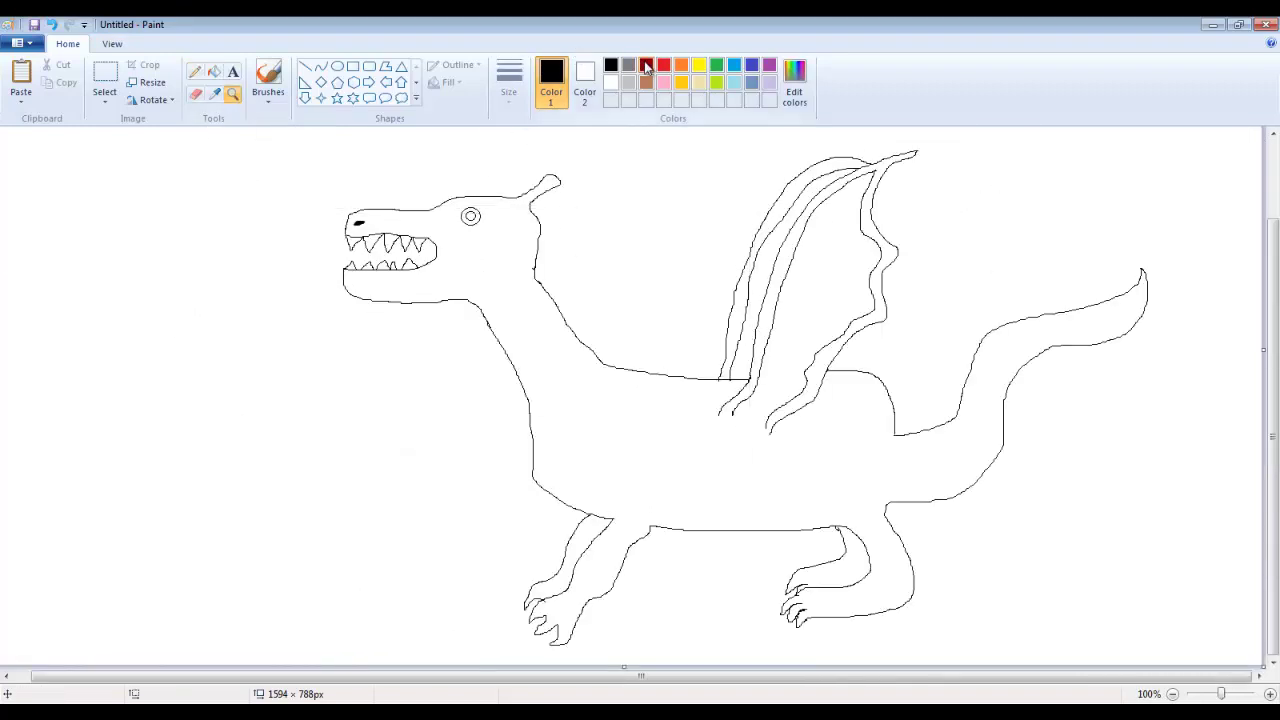
Try the dark red fill on the dragon's body again and undo it.
click(646, 65)
click(214, 71)
click(585, 394)
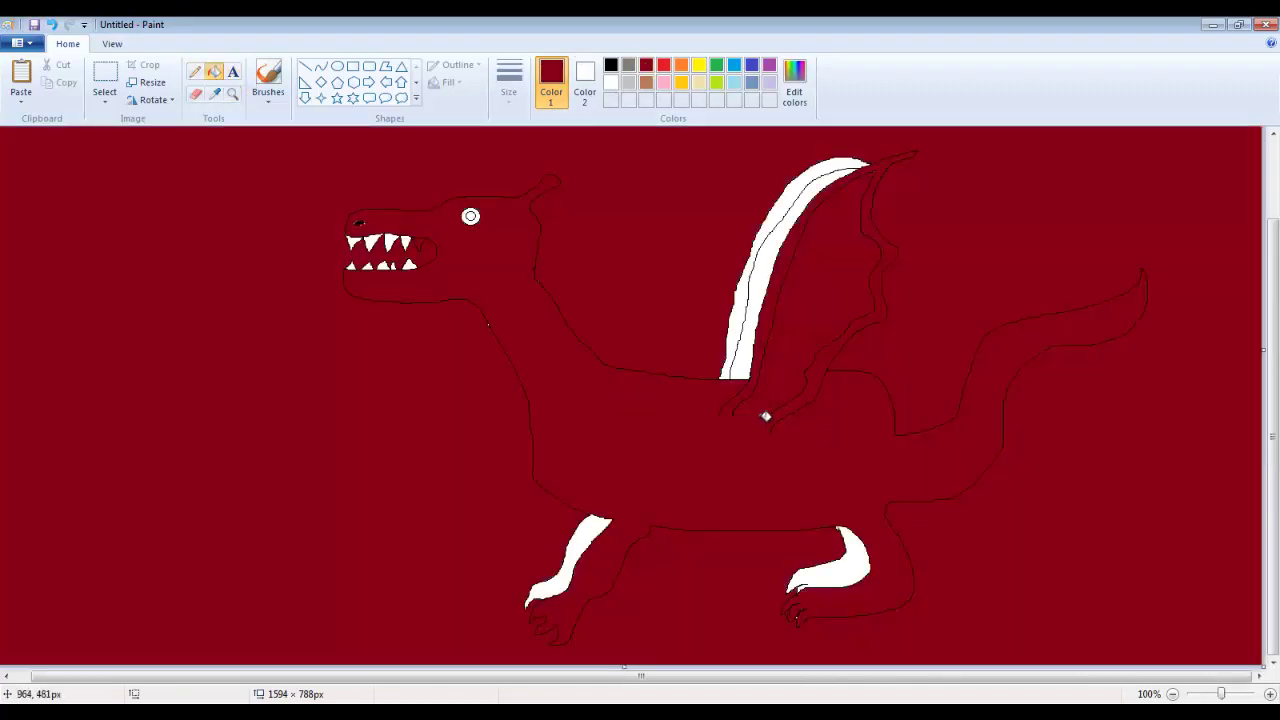
key(ctrl+z)
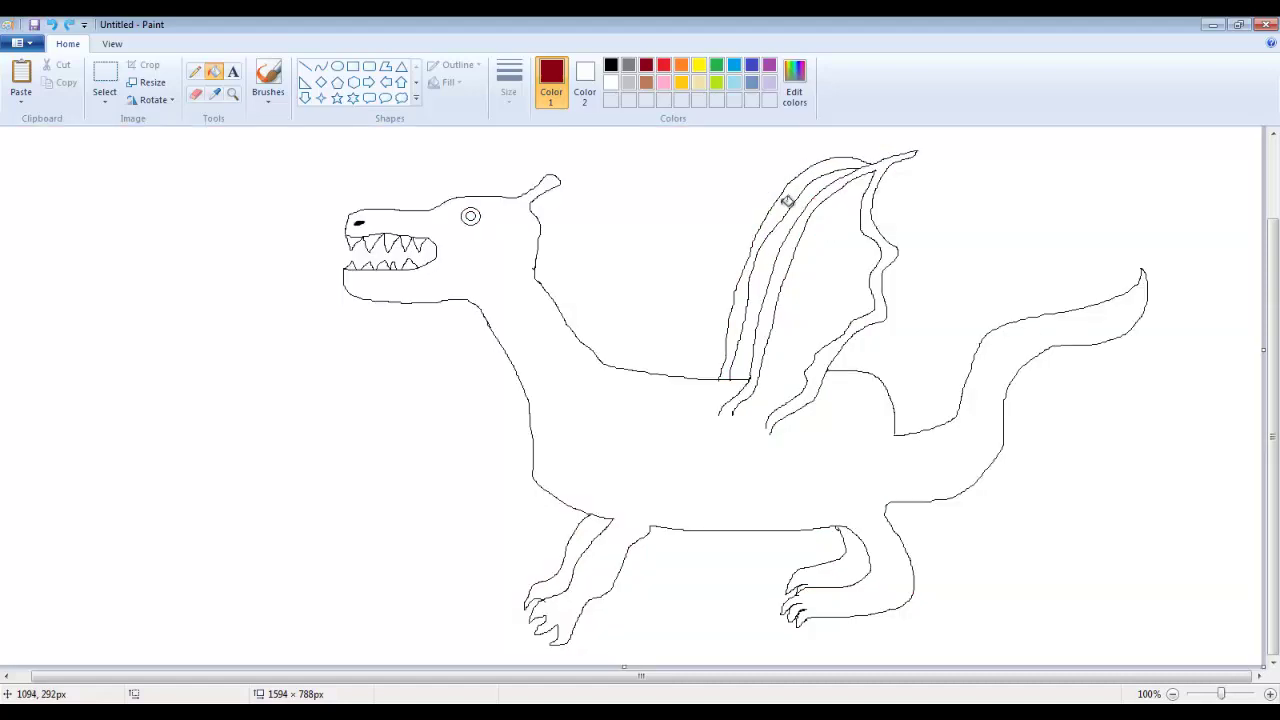
Close the gap between the rump line and the base of the tail with a black Pencil dot.
click(195, 71)
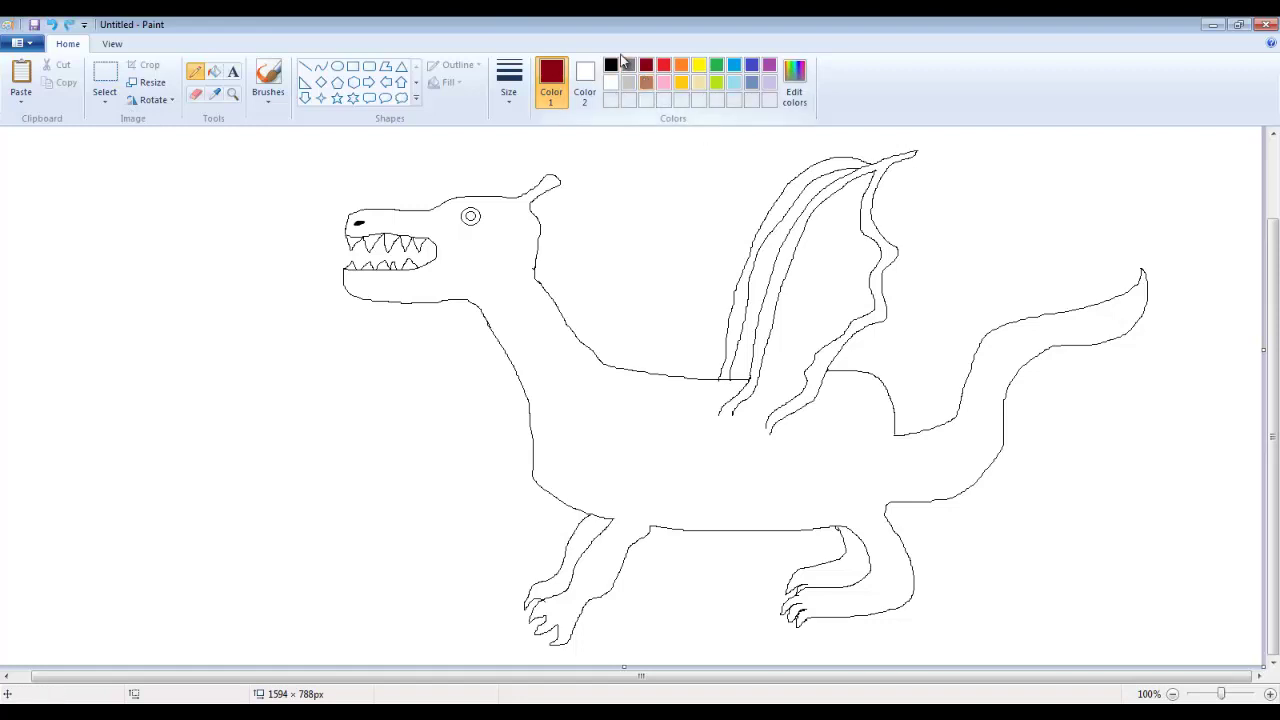
click(611, 65)
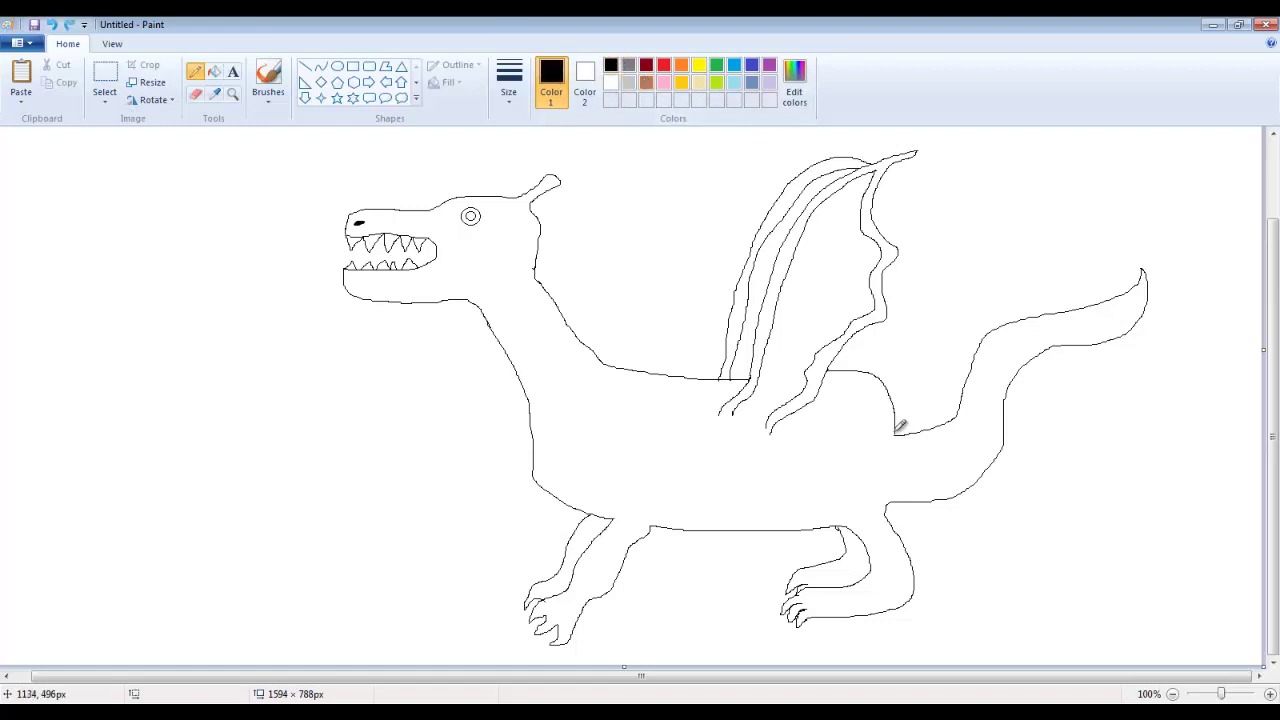
click(897, 434)
Fill the dragon's body, near wing and tail with dark red, and undo the fill.
click(646, 66)
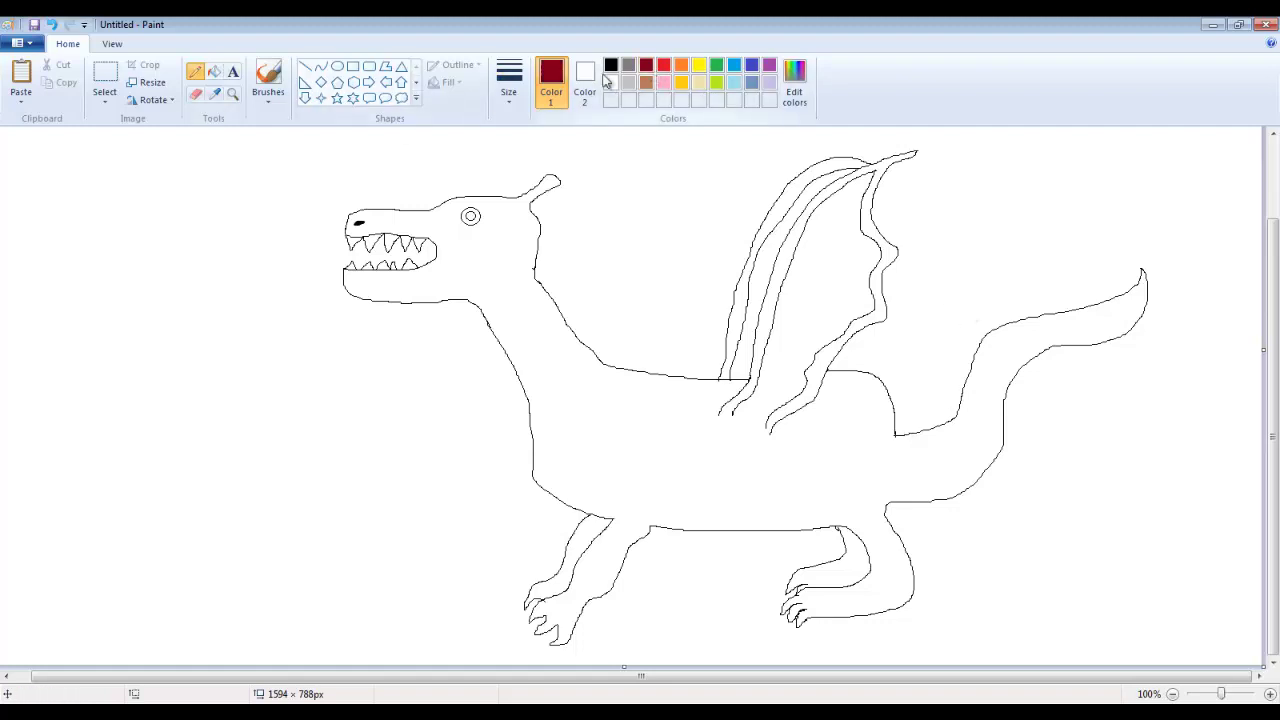
click(214, 71)
click(776, 459)
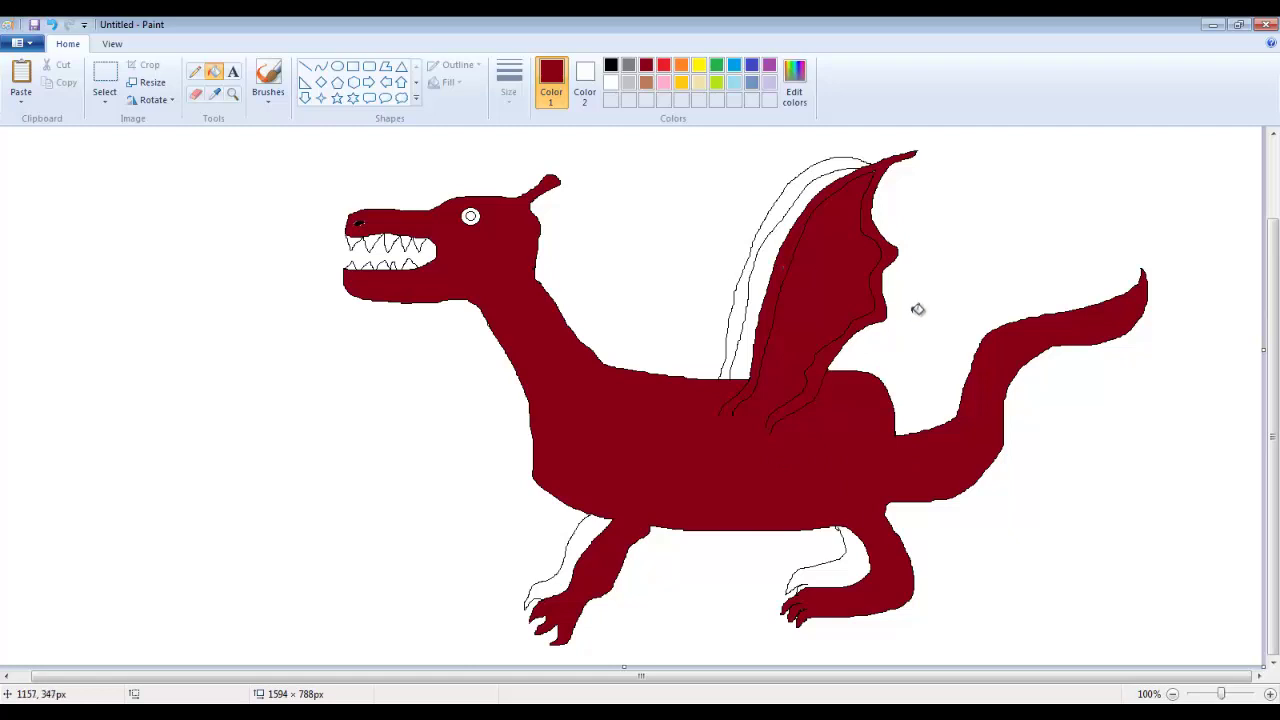
key(ctrl+z)
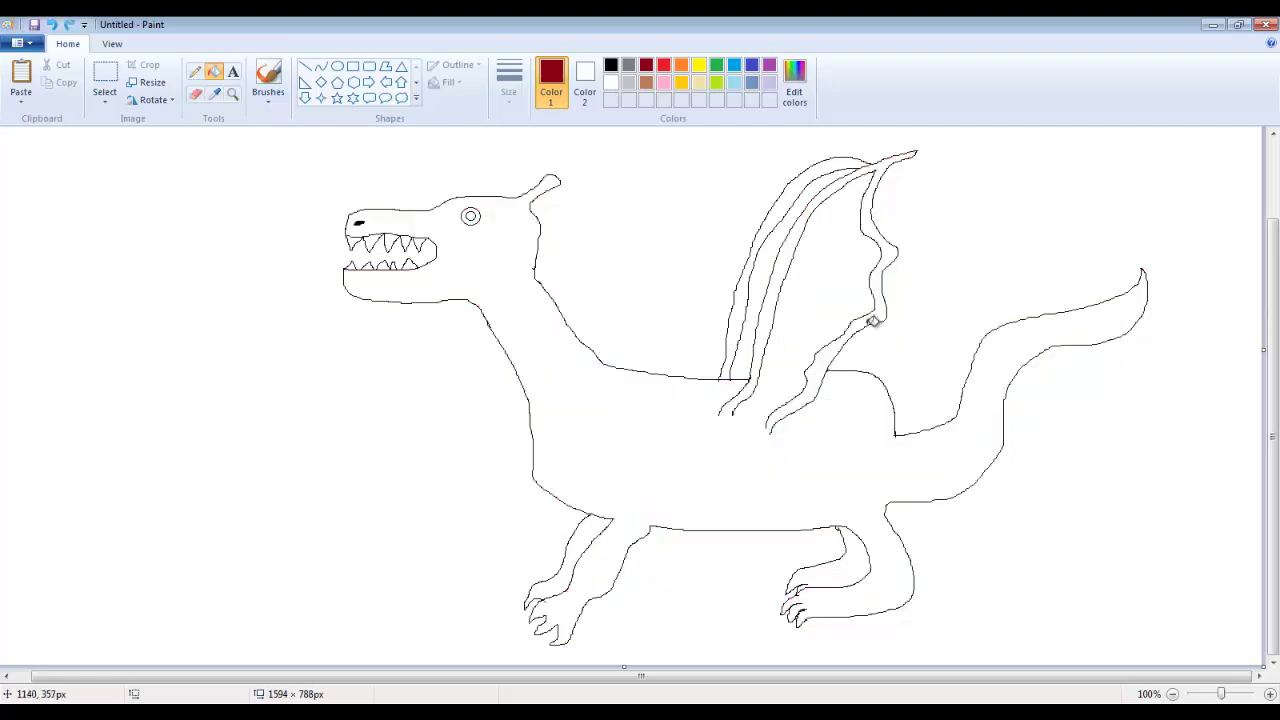
Close the open lower ends of the wing bones with black Pencil strokes, and fill the body and wing membranes with dark red.
click(196, 71)
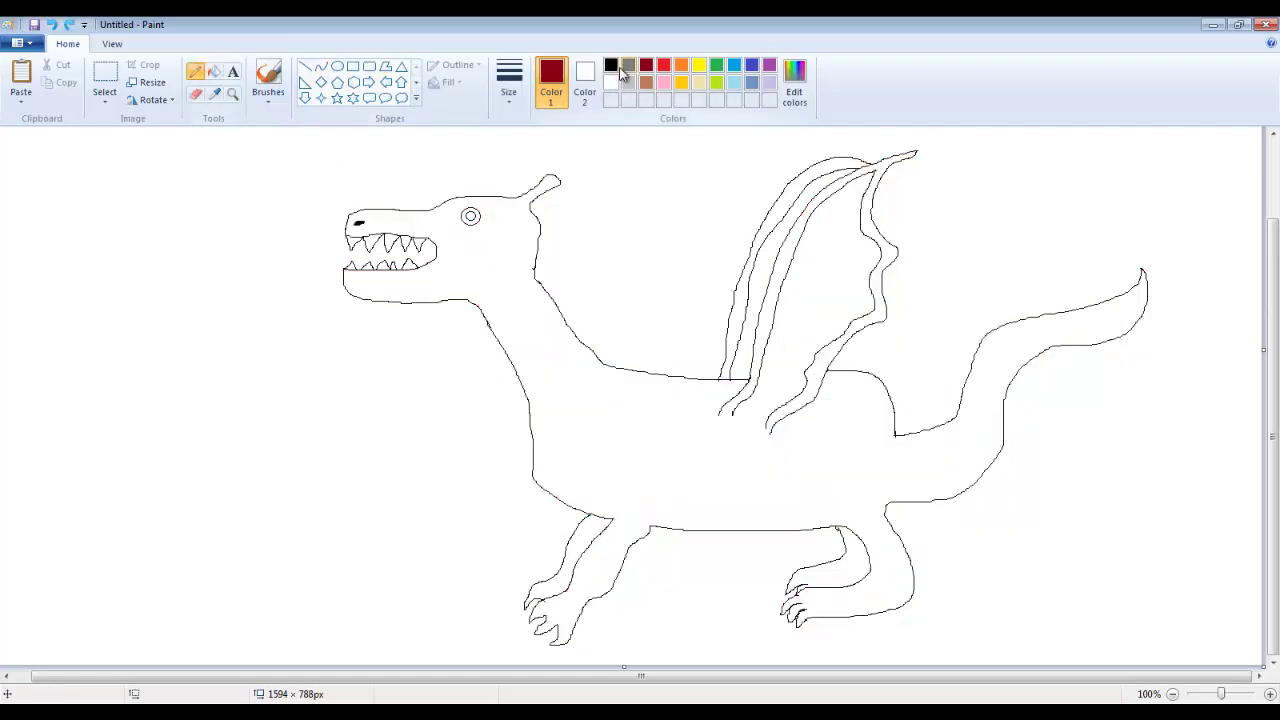
click(611, 64)
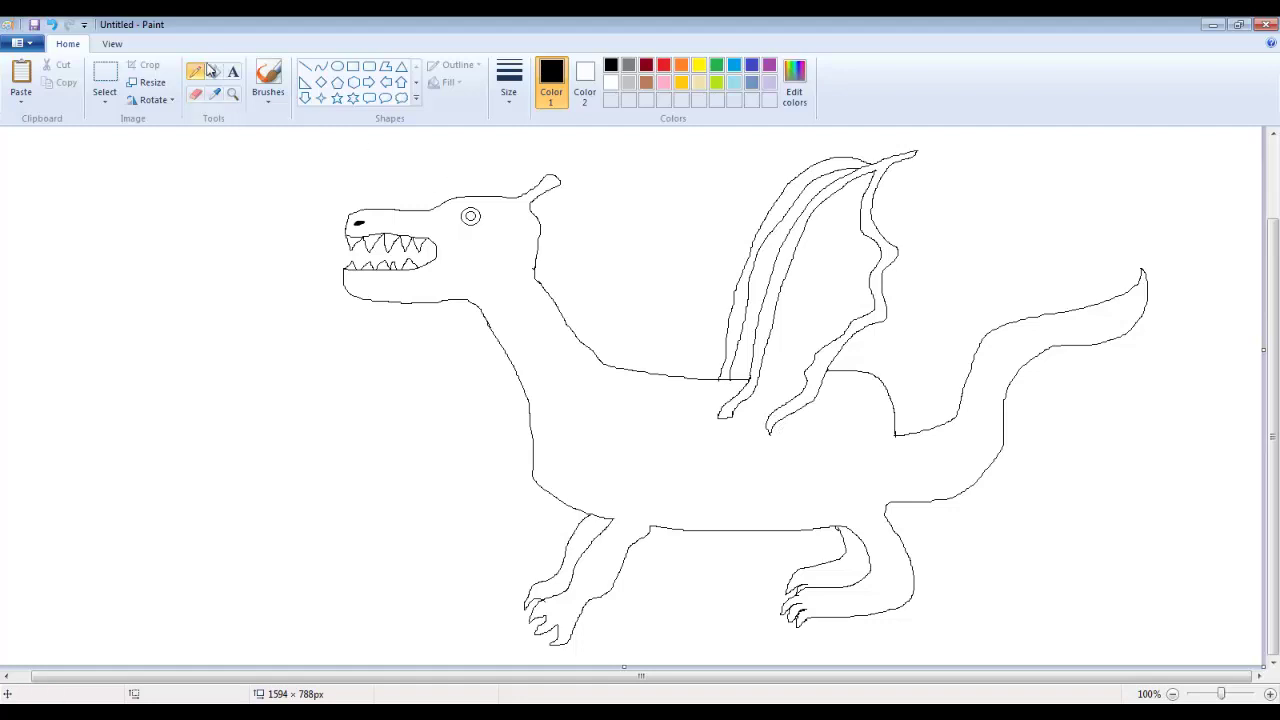
click(646, 65)
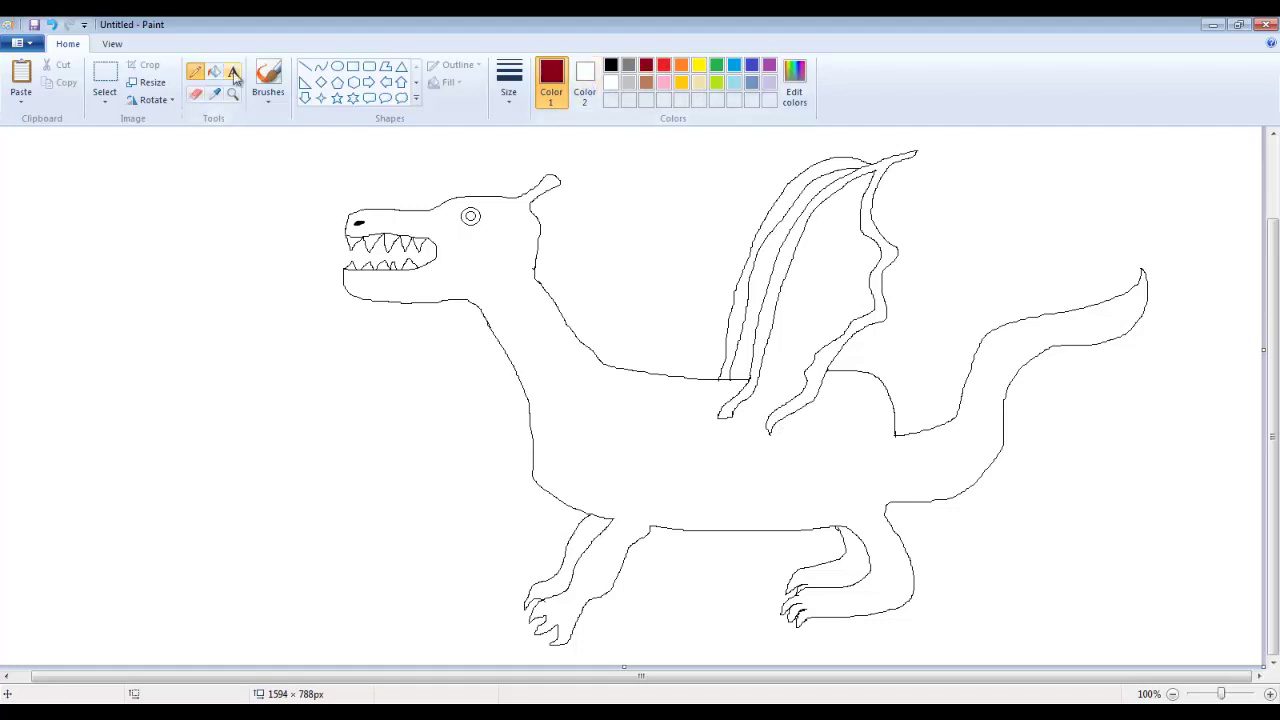
click(214, 71)
click(760, 479)
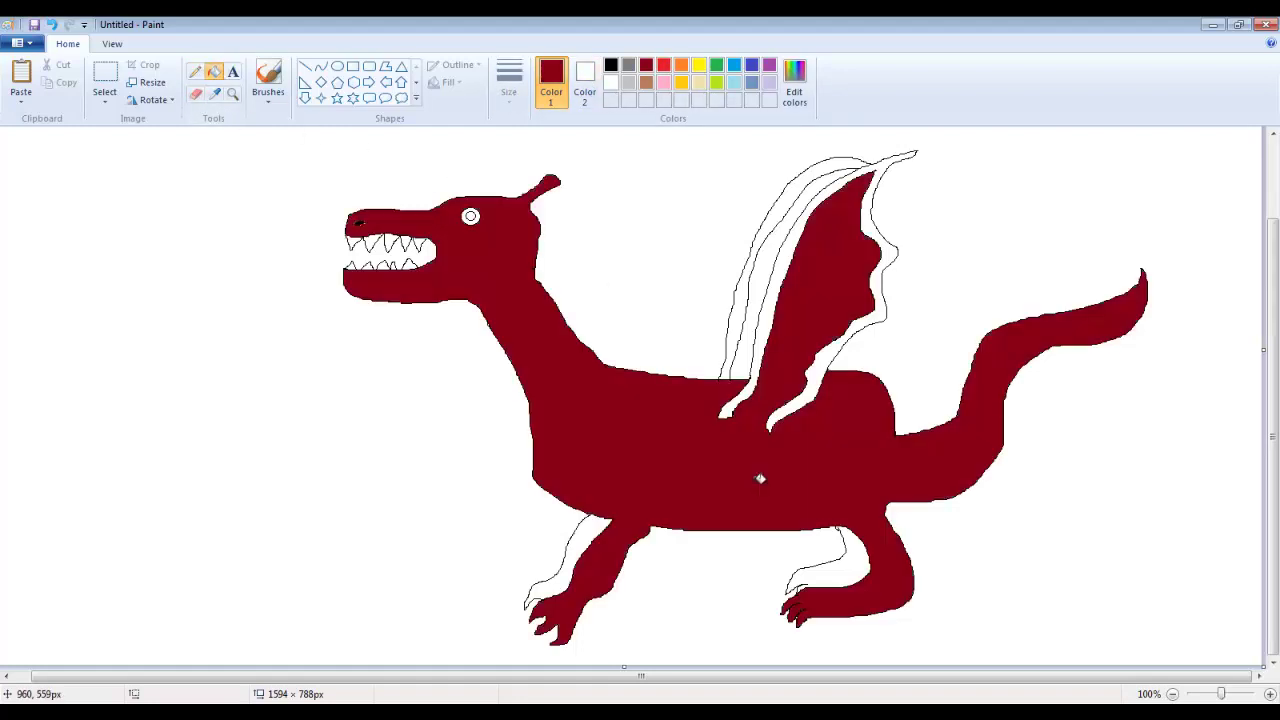
click(752, 354)
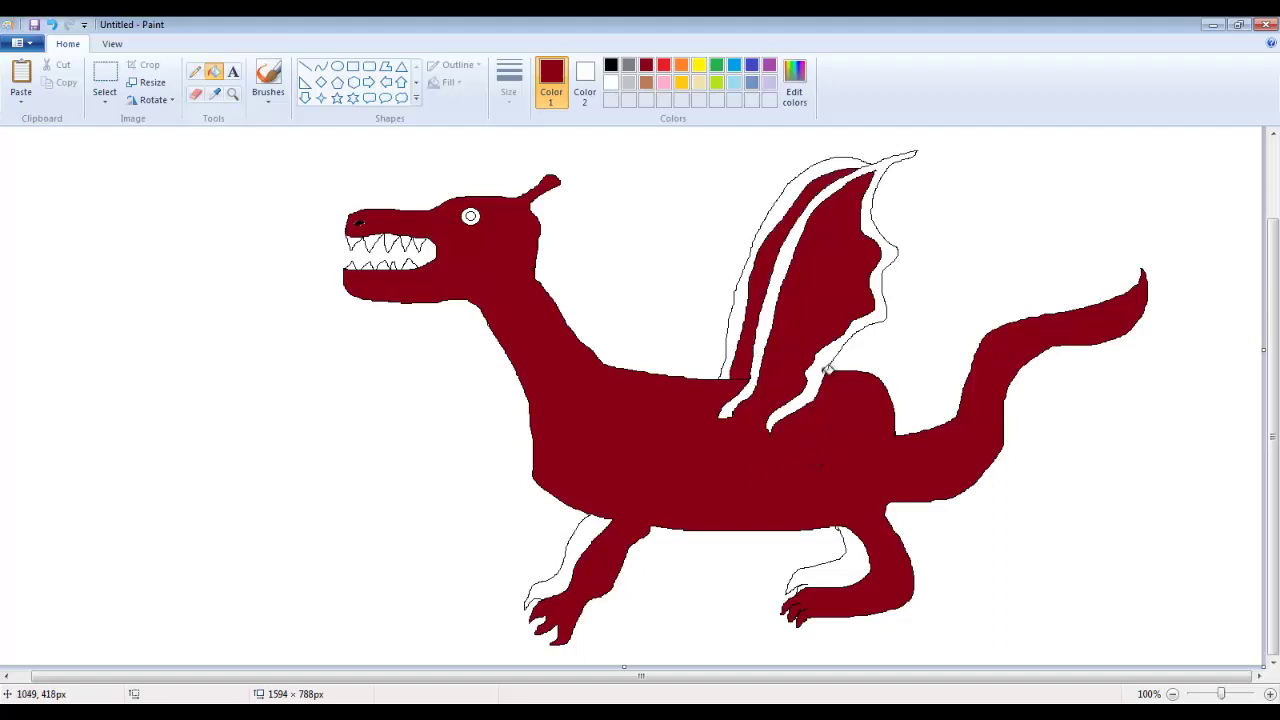
Fill the wing's front edge and the connected wing bones and rear border with bright red.
click(663, 65)
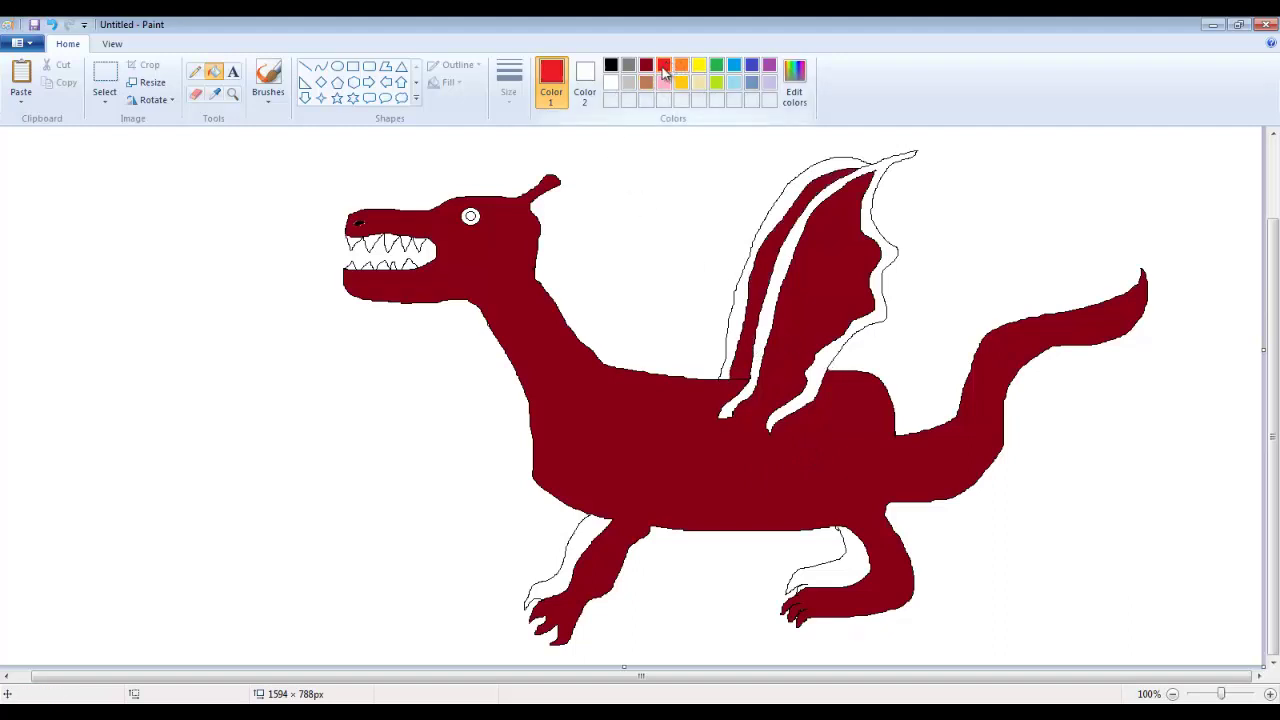
click(808, 188)
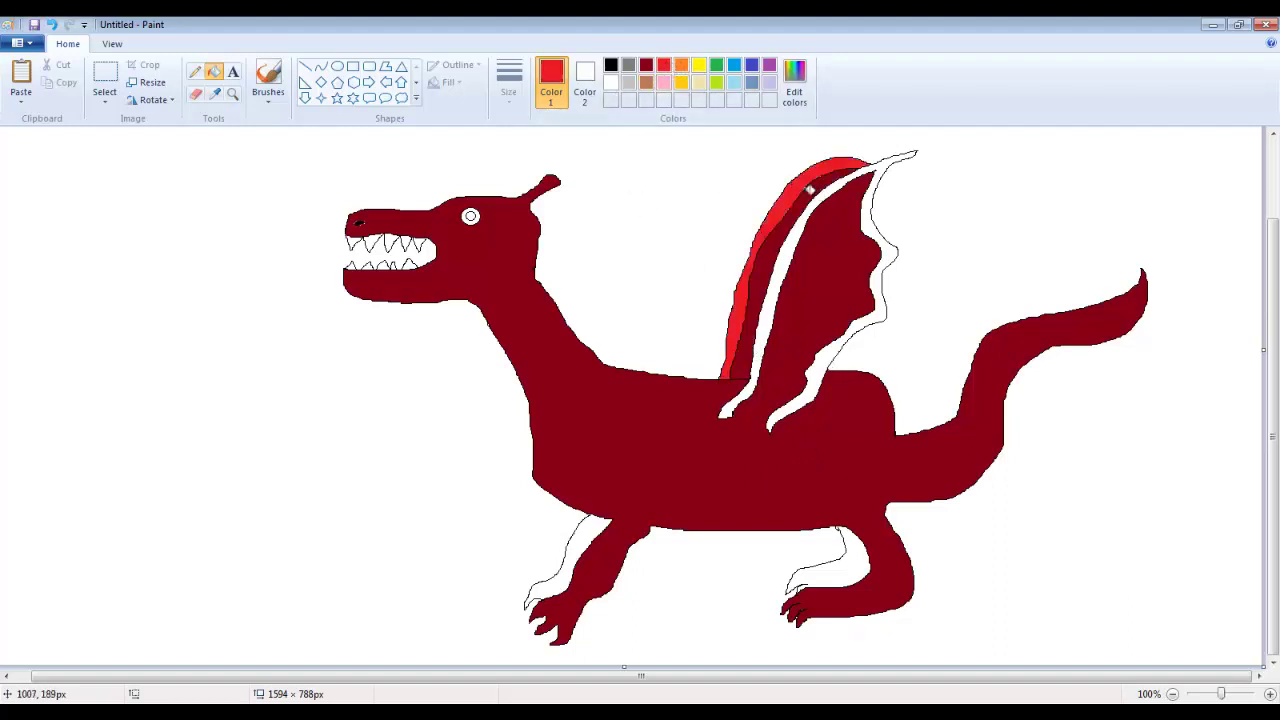
click(887, 168)
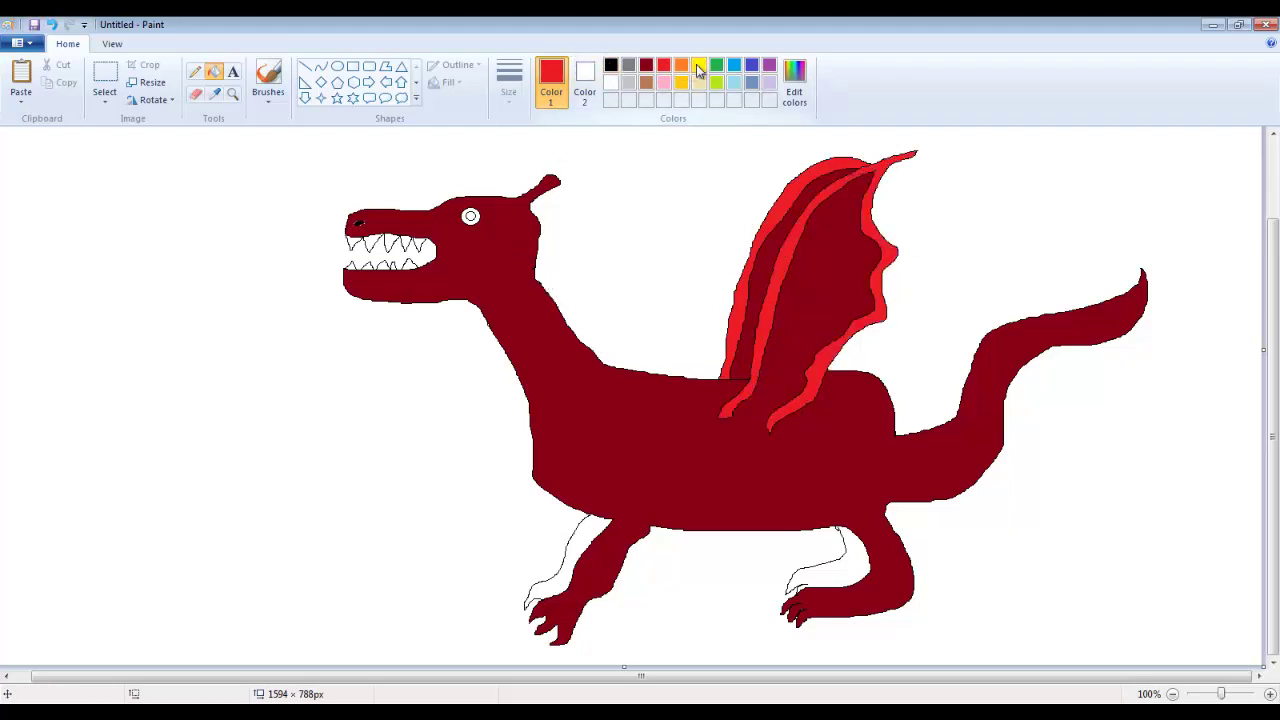
Fill the outer ring of the dragon's eye with green and its pupil with black.
click(699, 66)
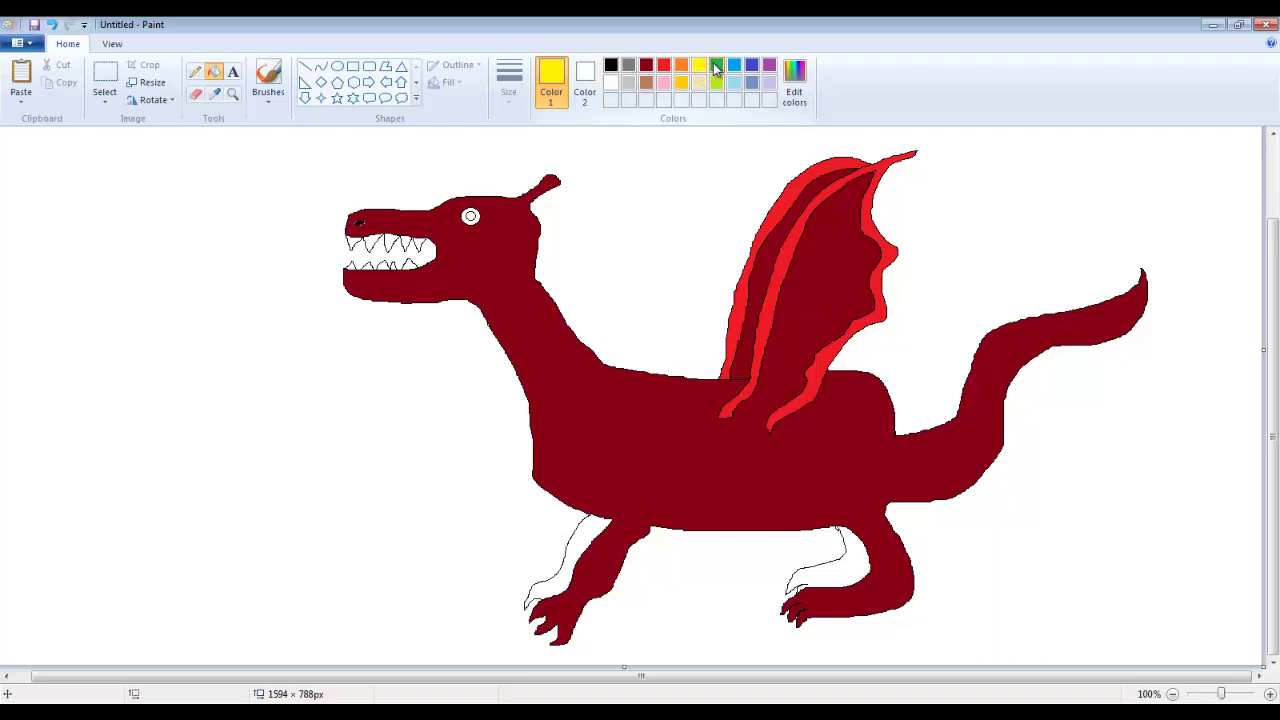
click(716, 66)
click(472, 216)
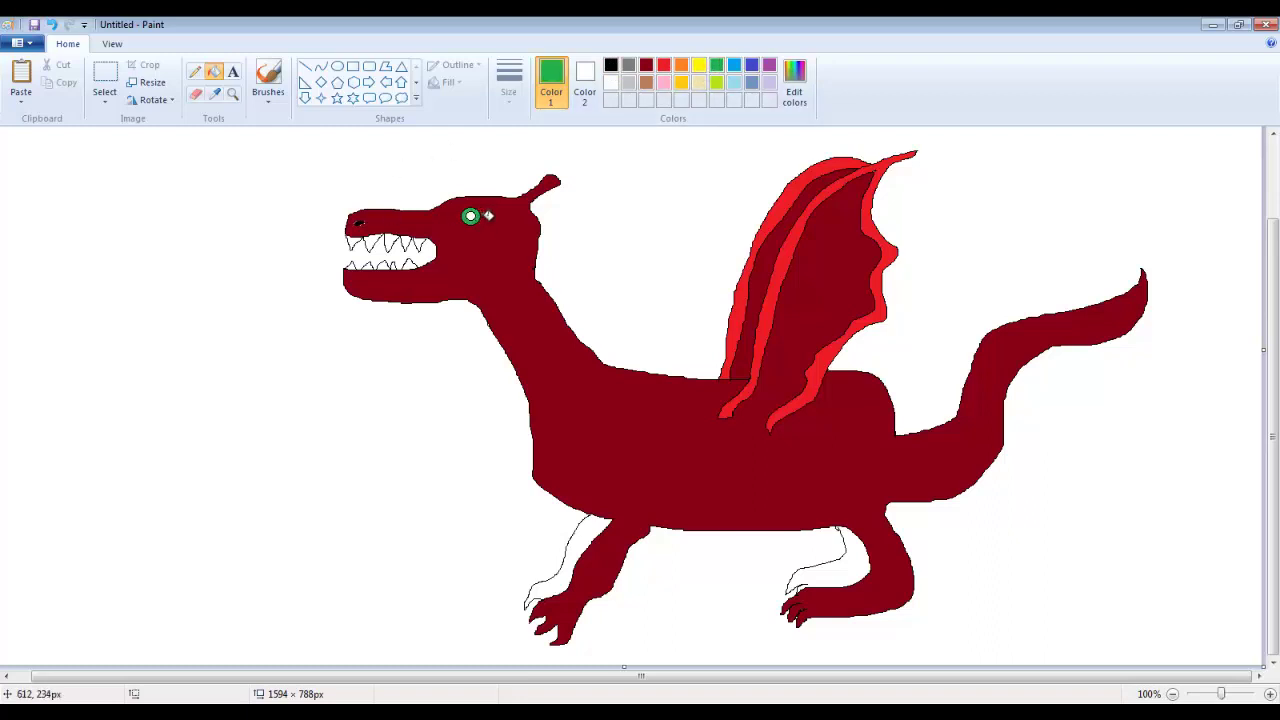
click(611, 65)
click(472, 217)
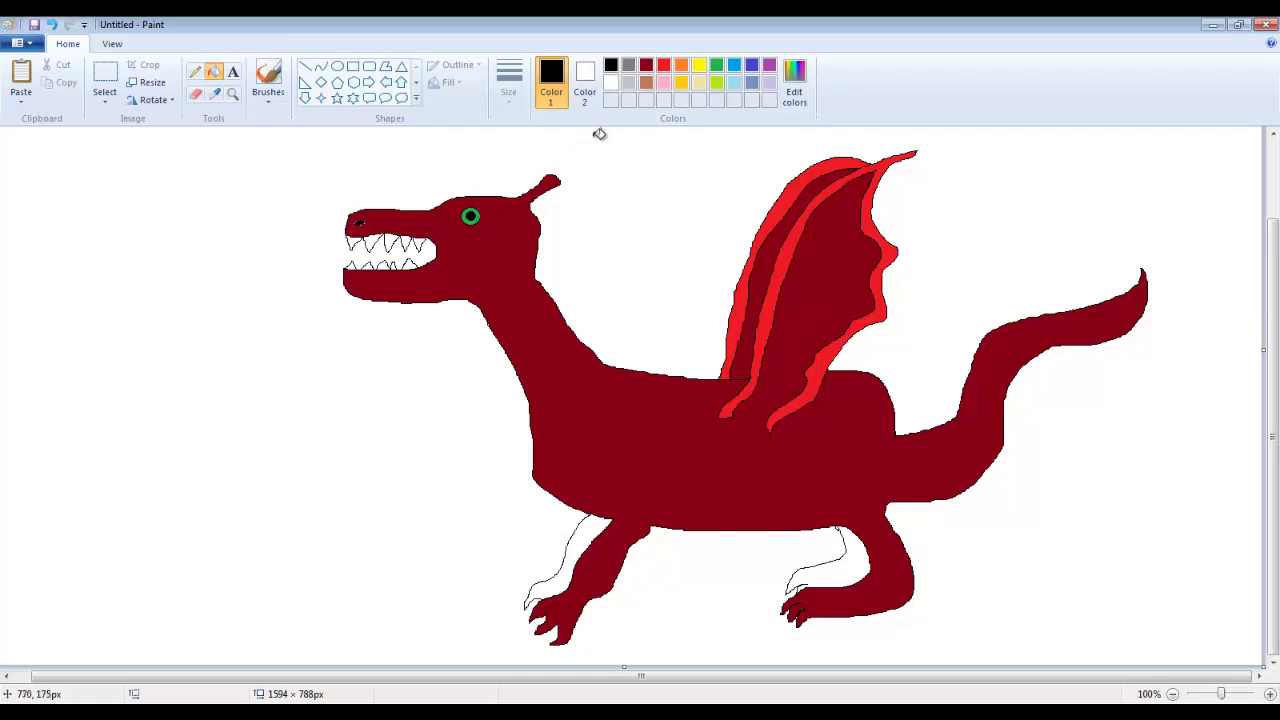
Fill the dragon's far front leg and far hind leg with dark red.
click(646, 64)
click(556, 580)
click(865, 559)
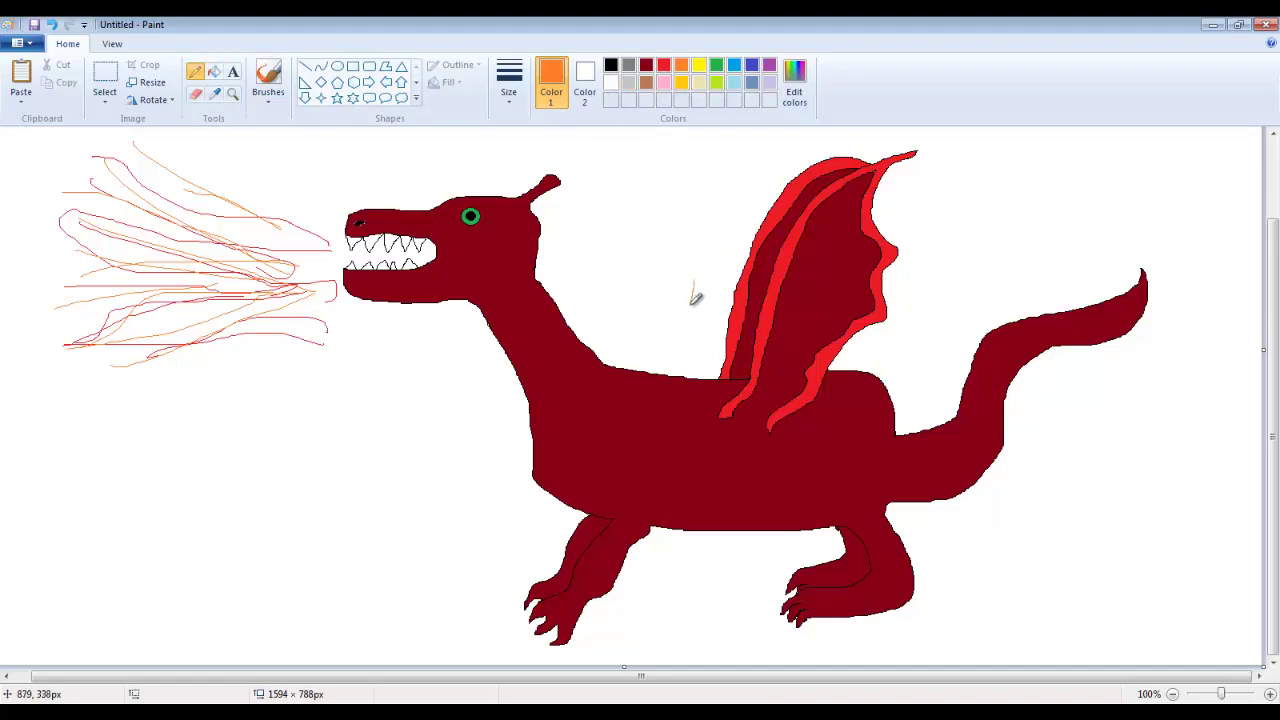
Draw a rider's torso and leg on the dragon's back in black Pencil, and erase the stray vertical line in front of it.
click(611, 65)
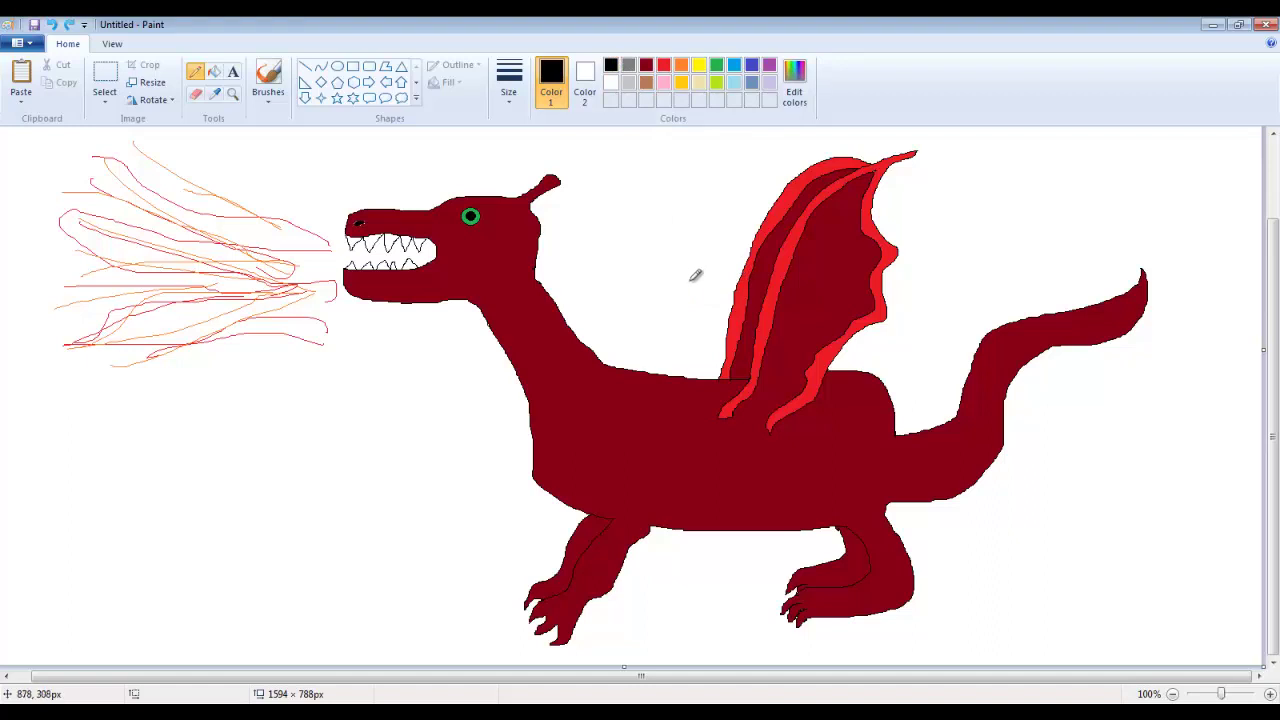
drag(693, 281, 702, 380)
drag(640, 281, 641, 366)
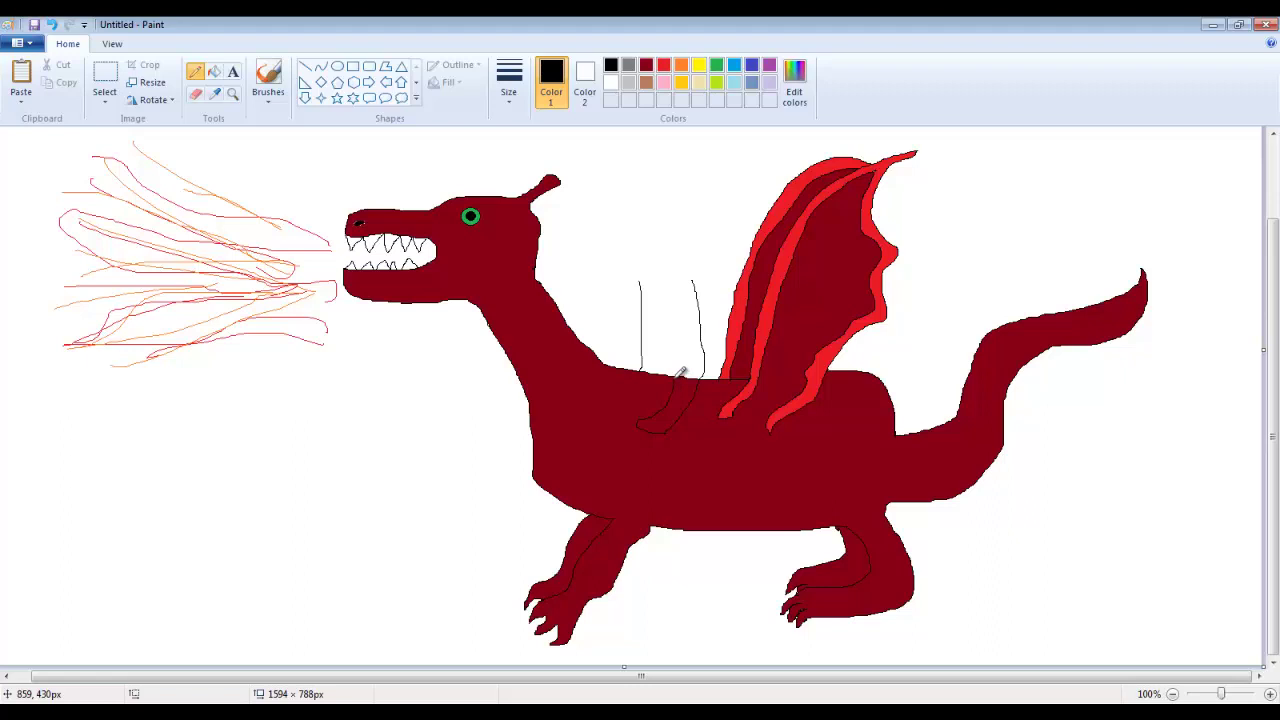
drag(677, 376, 668, 283)
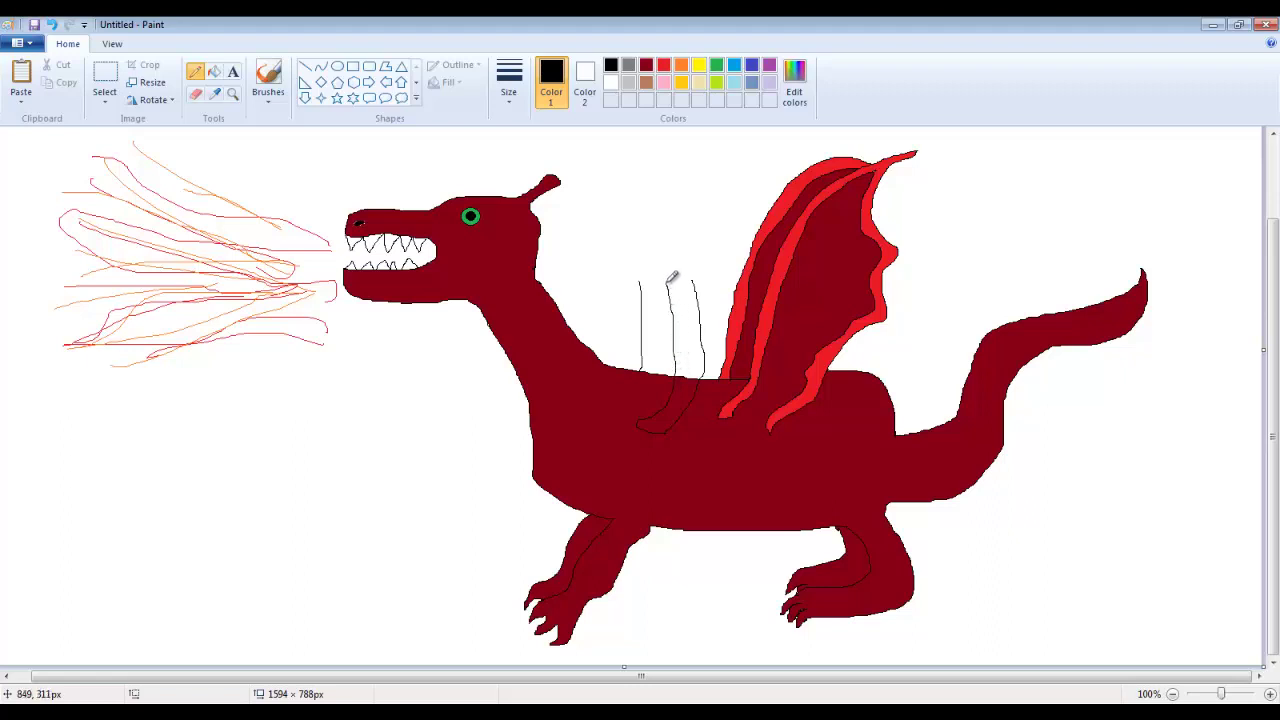
click(195, 93)
drag(646, 291, 642, 366)
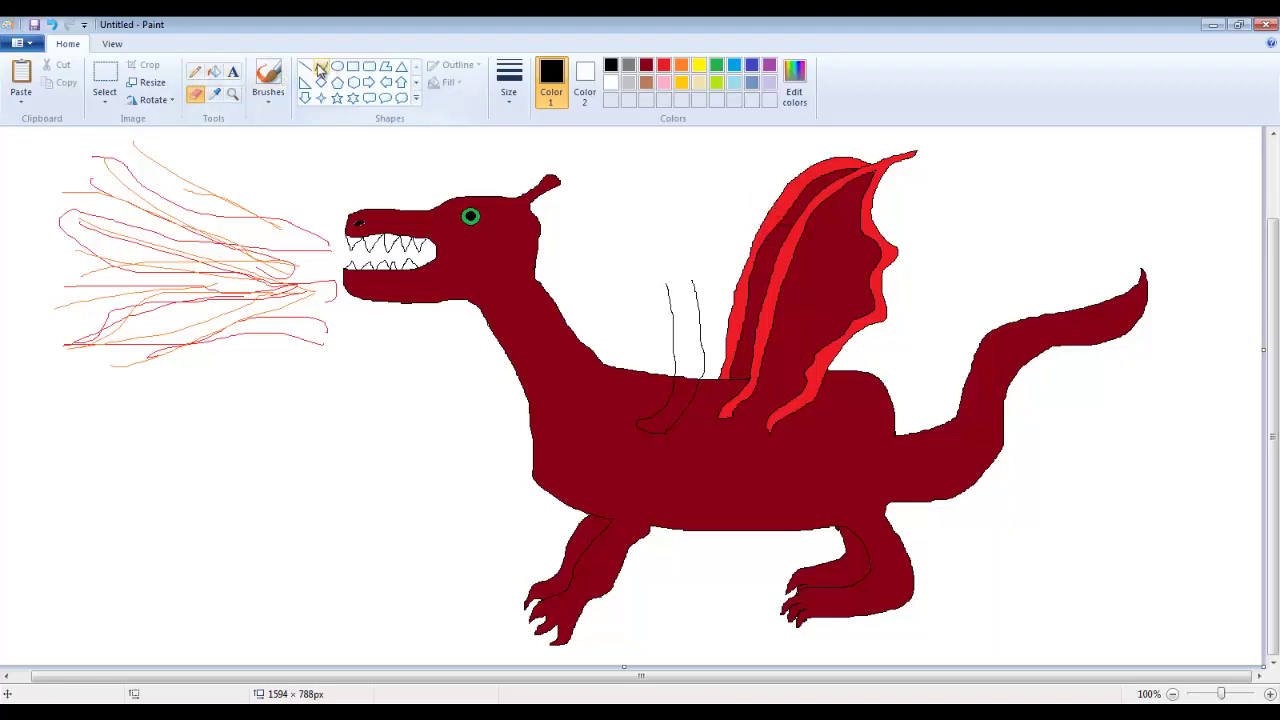
Draw the rider's forward-reaching arm in black Pencil, undoing unwanted strokes, and erase the torso line crossing the arm.
click(195, 71)
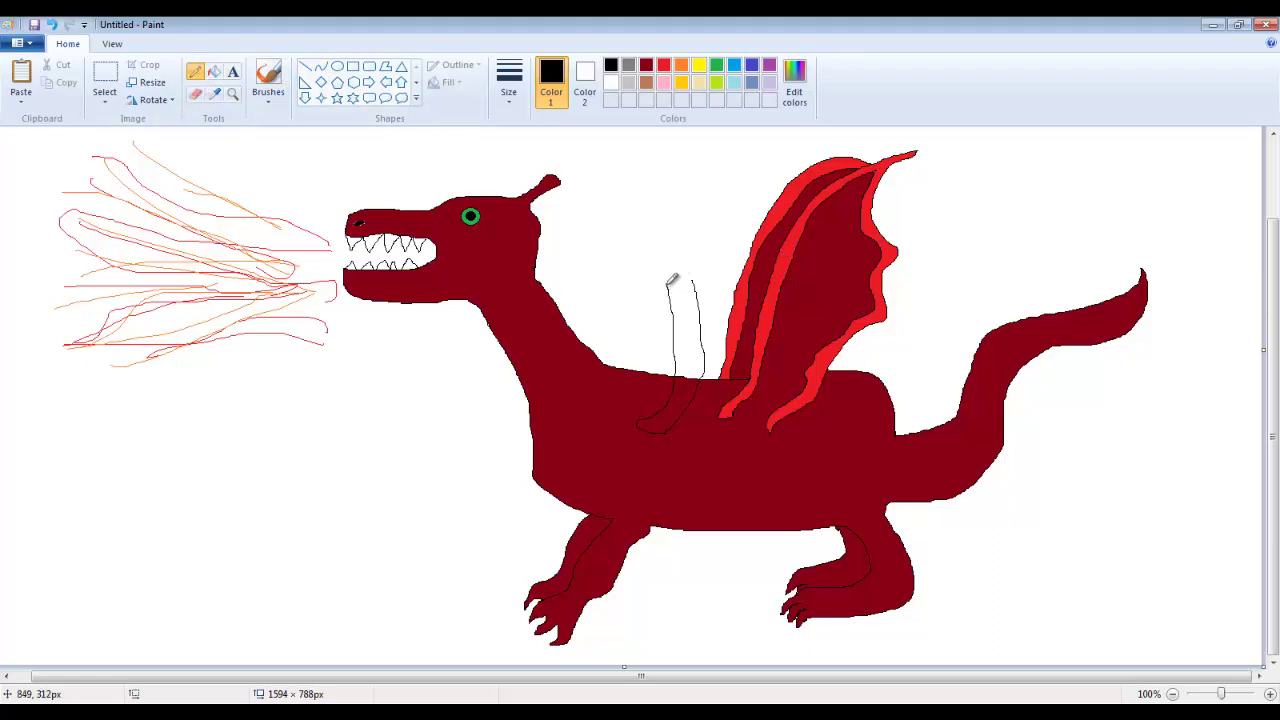
drag(667, 286, 628, 332)
key(ctrl+z)
drag(681, 283, 642, 312)
mouse_move(626, 320)
mouse_down()
mouse_move(652, 333)
mouse_move(690, 306)
mouse_move(655, 293)
mouse_move(622, 318)
mouse_move(636, 322)
mouse_up()
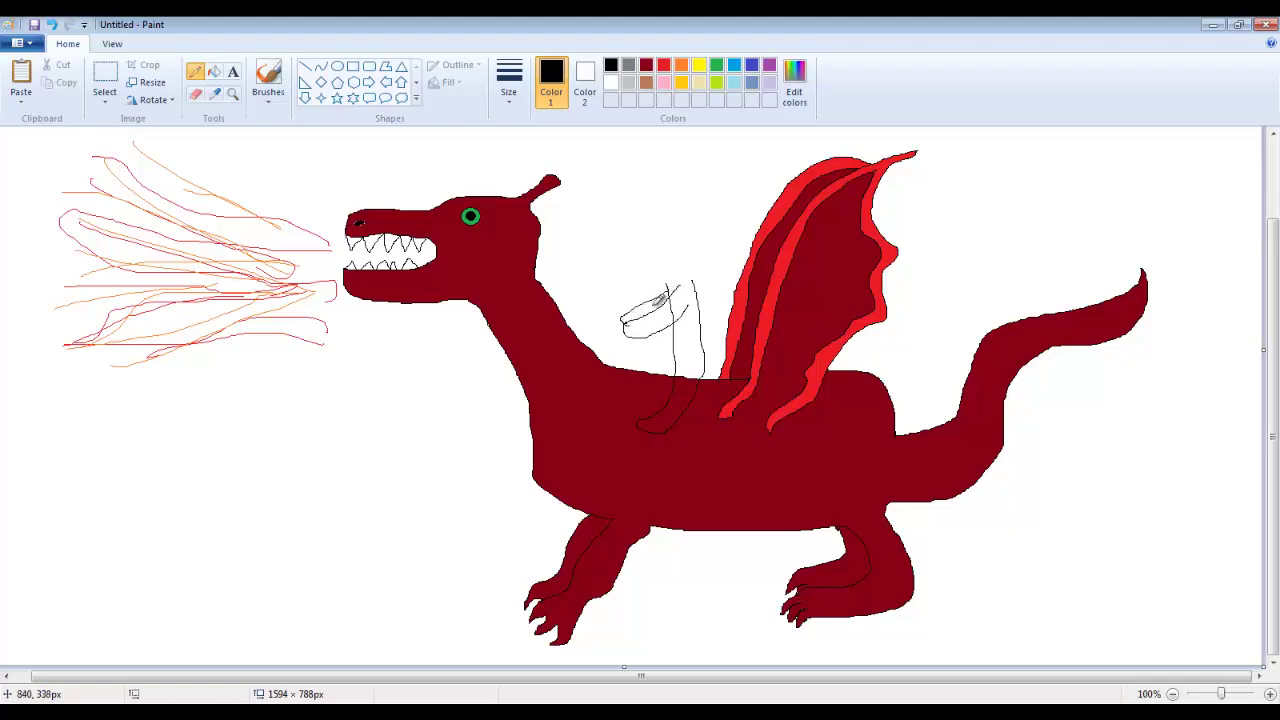
key(ctrl+z)
drag(629, 318, 678, 285)
click(195, 93)
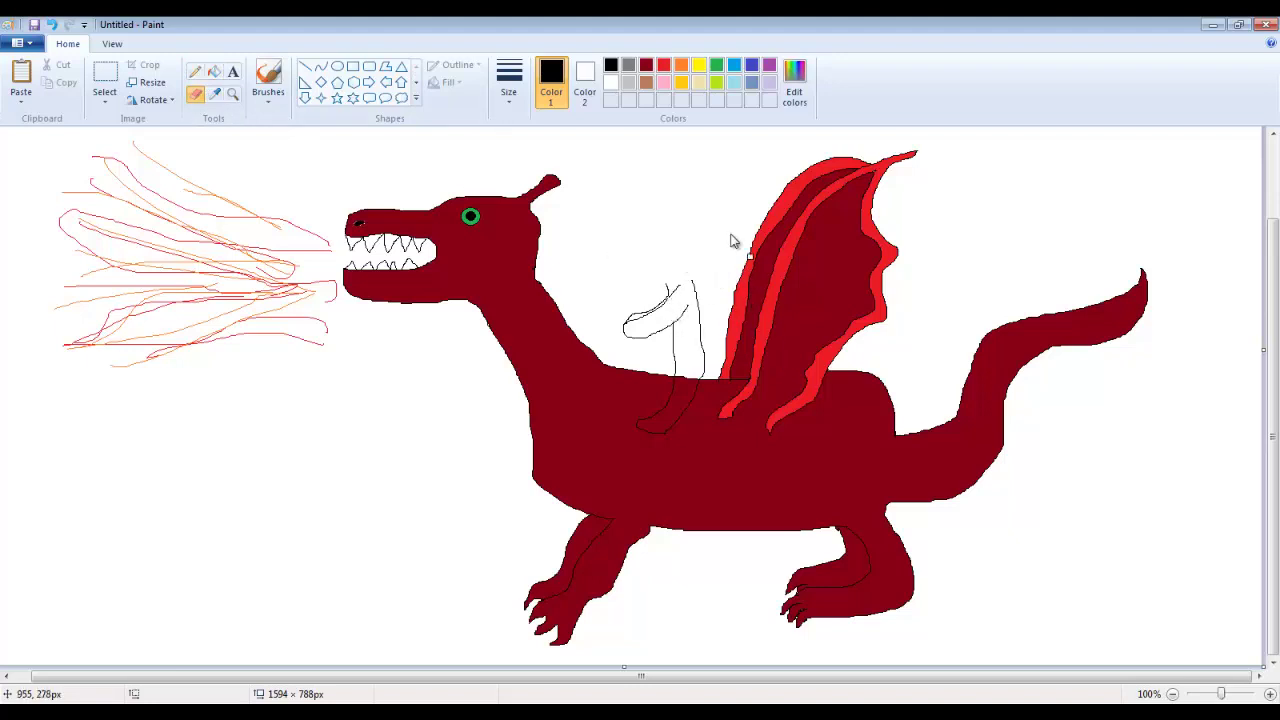
Examine the rider's arm and shoulder lines up close at 400% zoom.
click(195, 71)
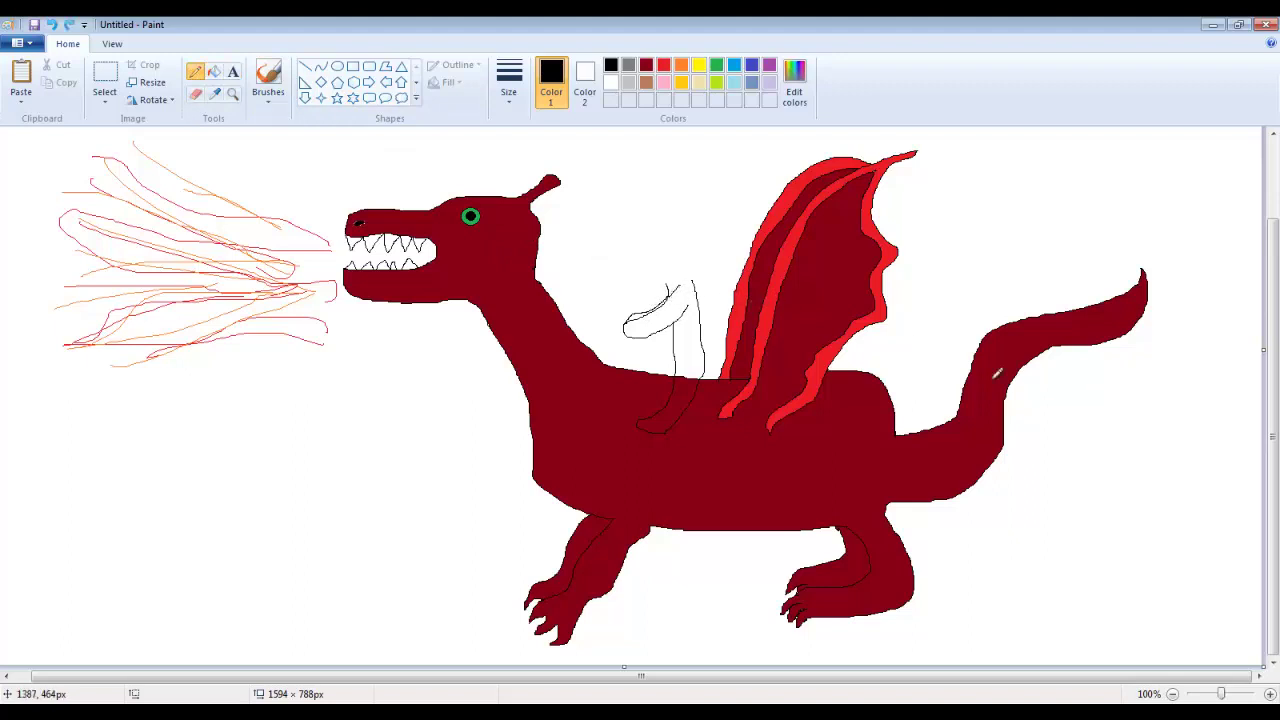
click(232, 93)
click(661, 305)
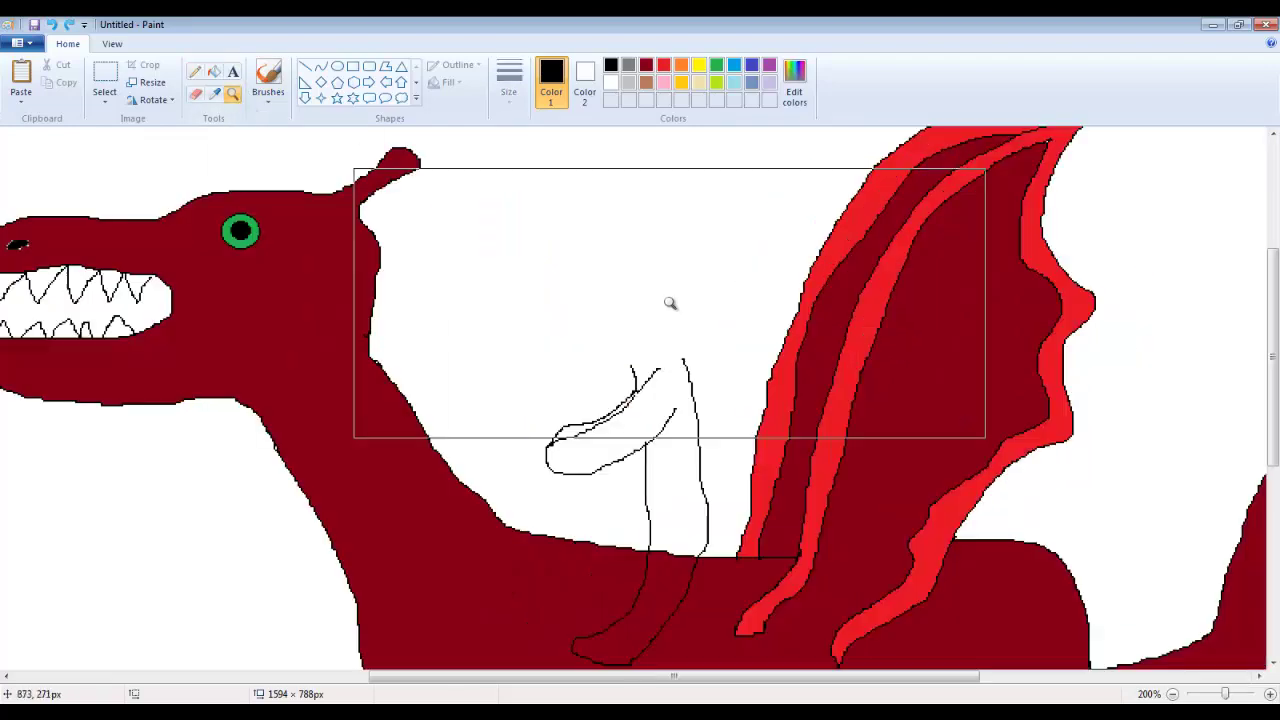
click(612, 390)
click(457, 314)
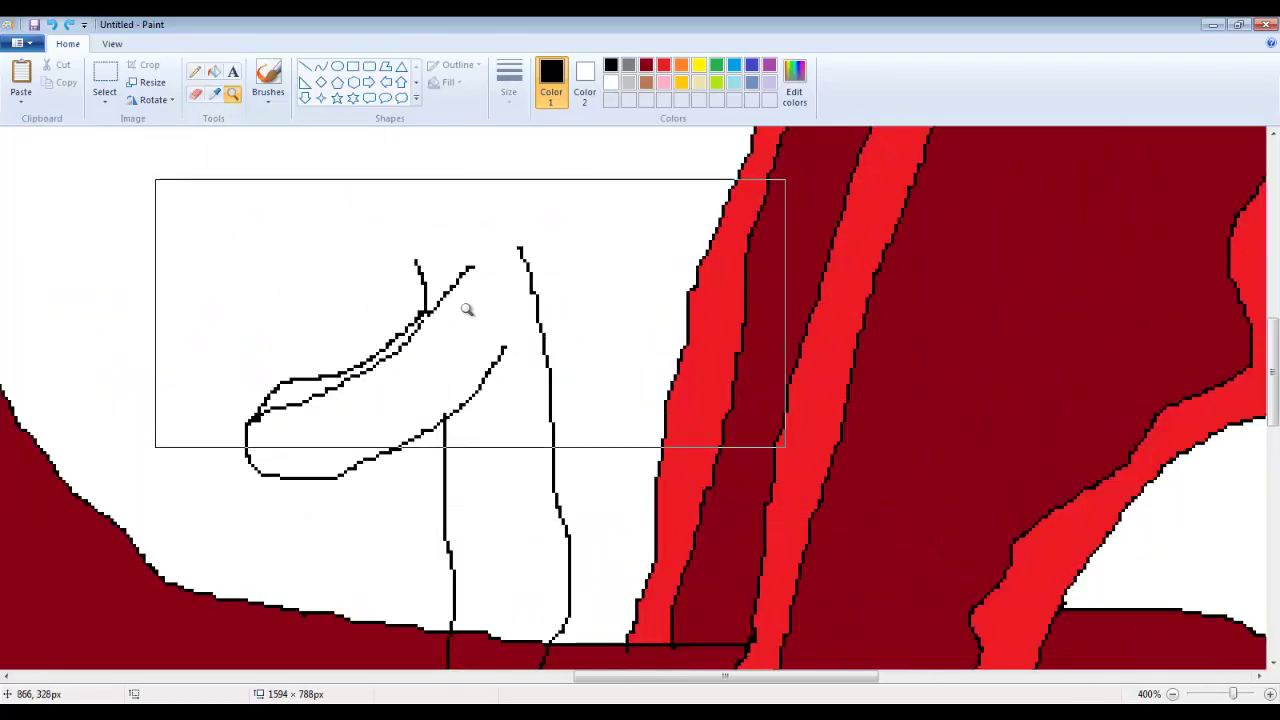
click(195, 76)
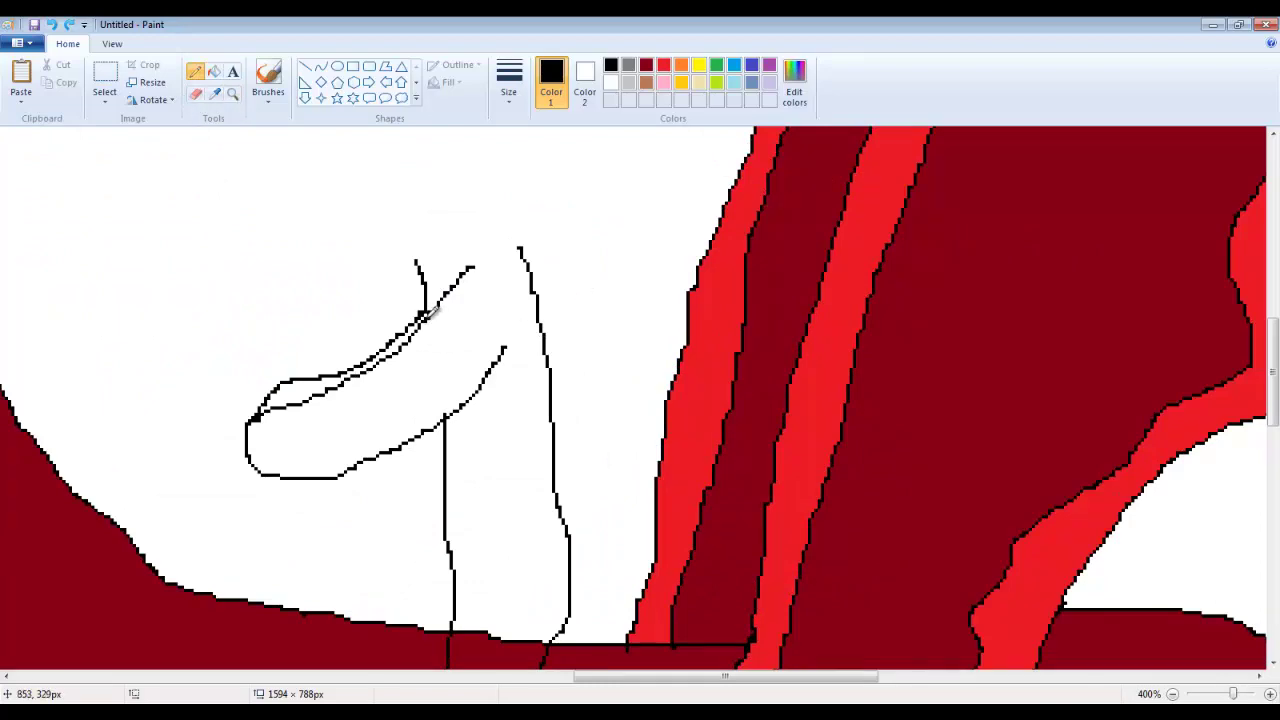
scroll(361, 215, up, 8)
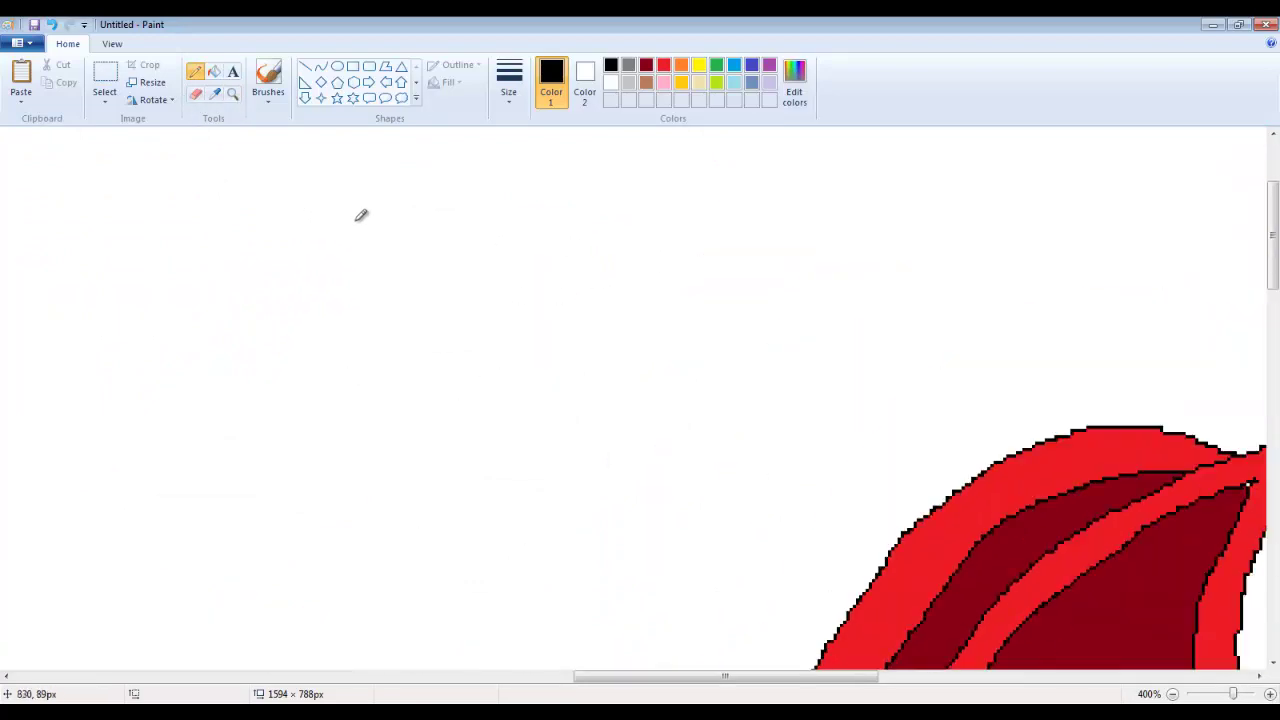
scroll(361, 212, down, 8)
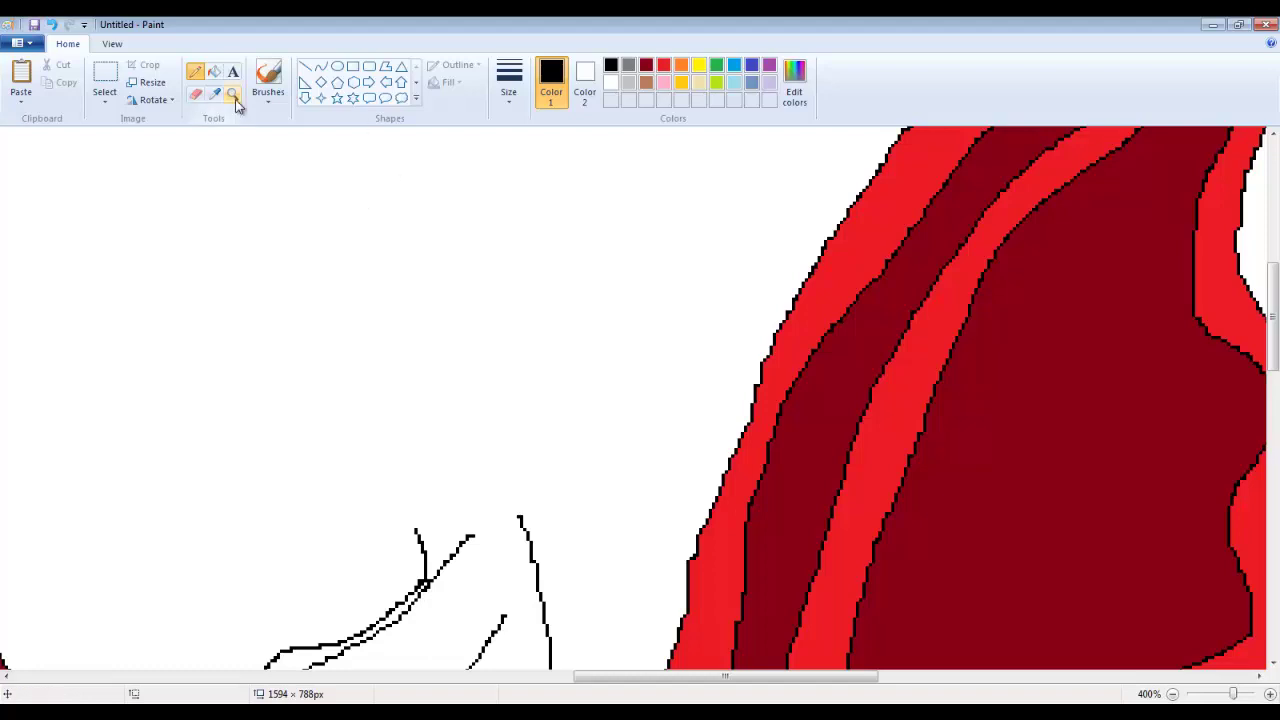
click(232, 94)
right_click(403, 294)
right_click(400, 296)
right_click(330, 338)
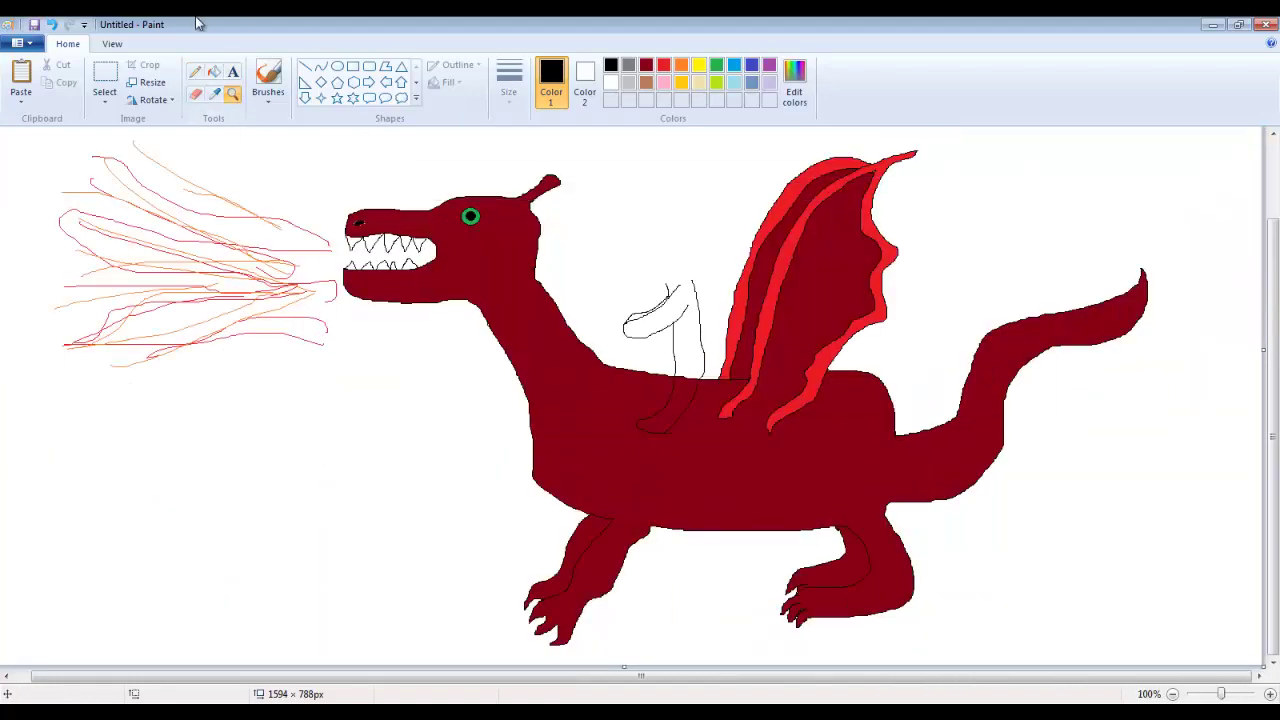
Draw the rider's rounded head above the torso with the black Pencil and add a small round eye with the Oval tool.
click(195, 72)
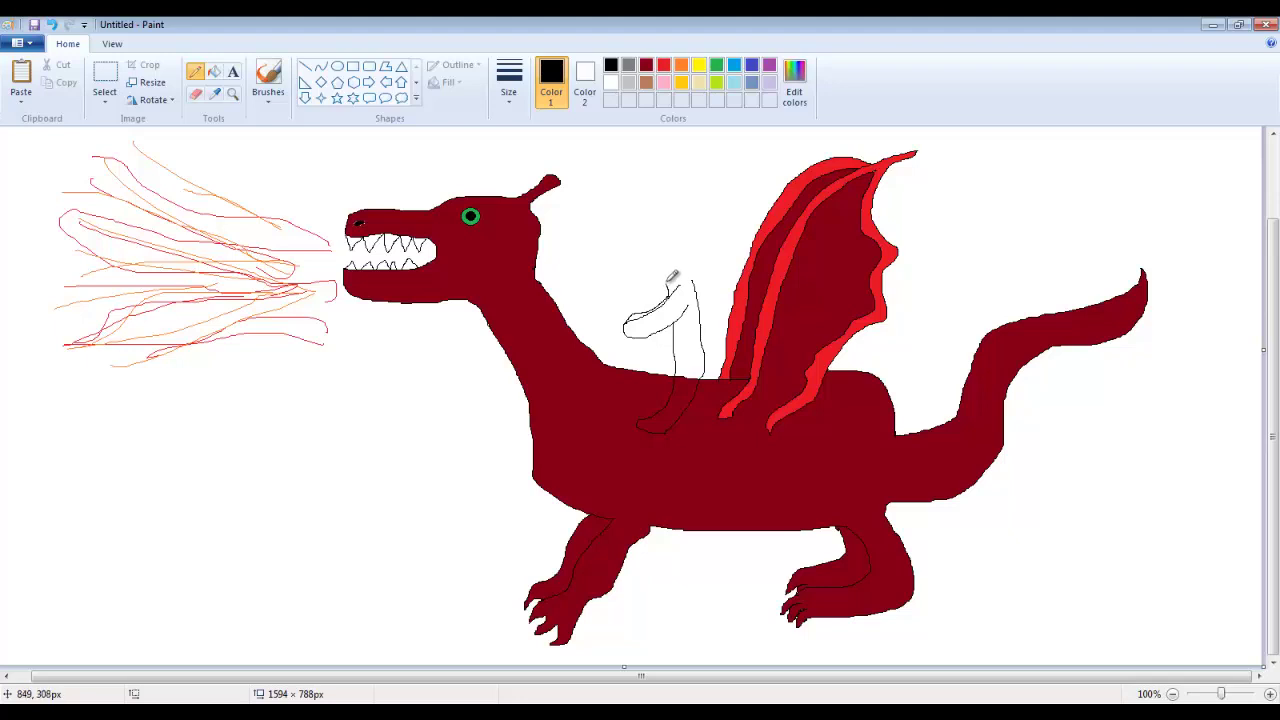
mouse_move(670, 283)
mouse_down()
mouse_move(650, 246)
mouse_move(664, 230)
mouse_move(700, 246)
mouse_move(702, 268)
mouse_up()
click(337, 66)
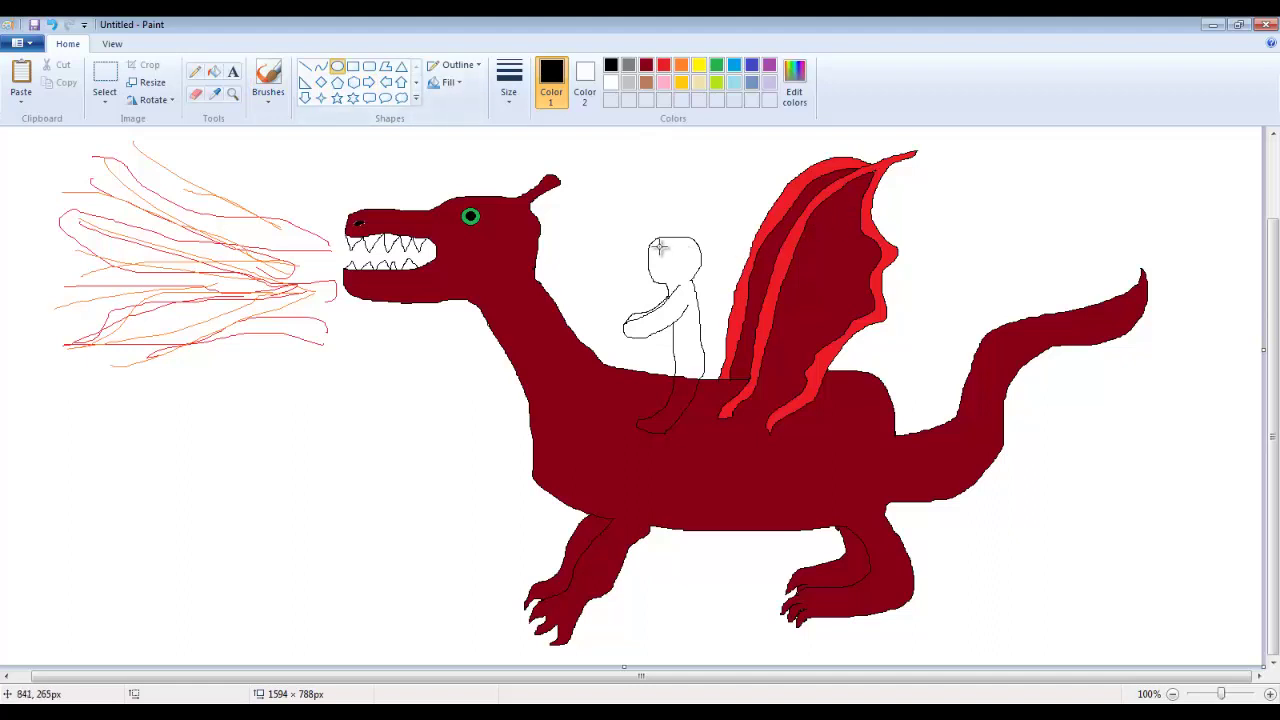
drag(657, 246, 672, 261)
click(697, 205)
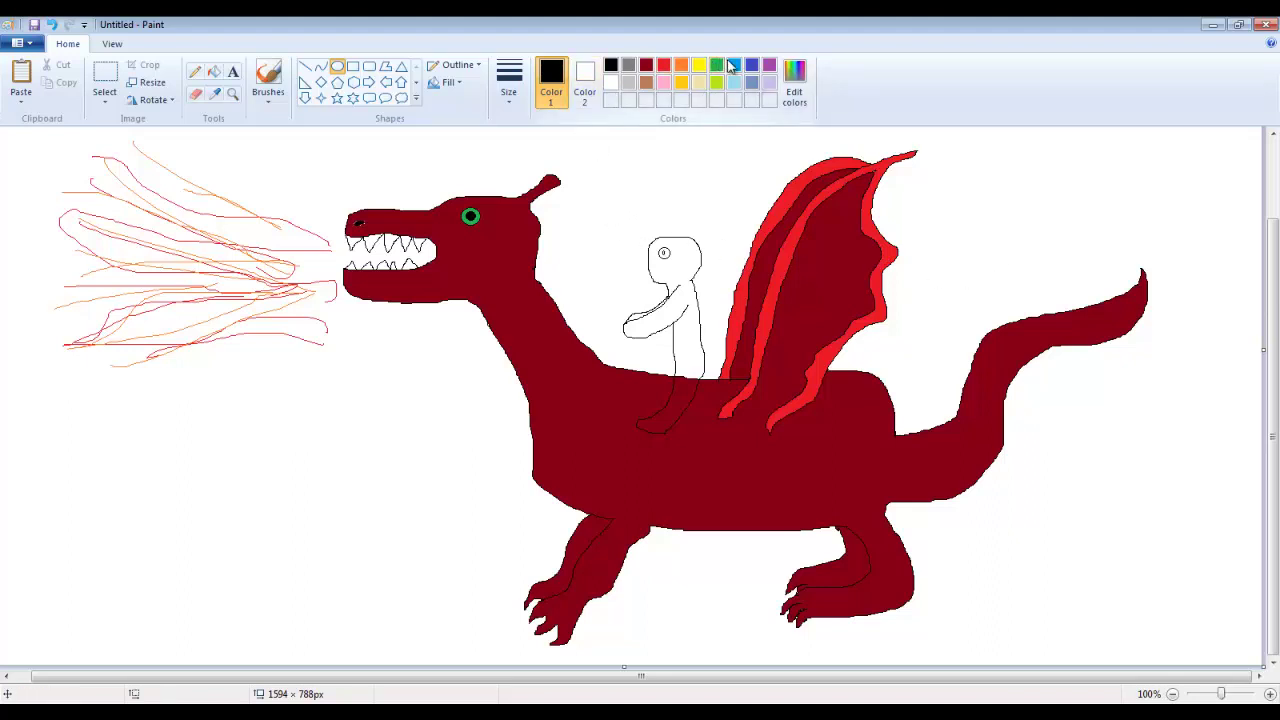
Fill the ring of the rider's eye with indigo and draw an open mouth below it with the Pencil.
click(751, 65)
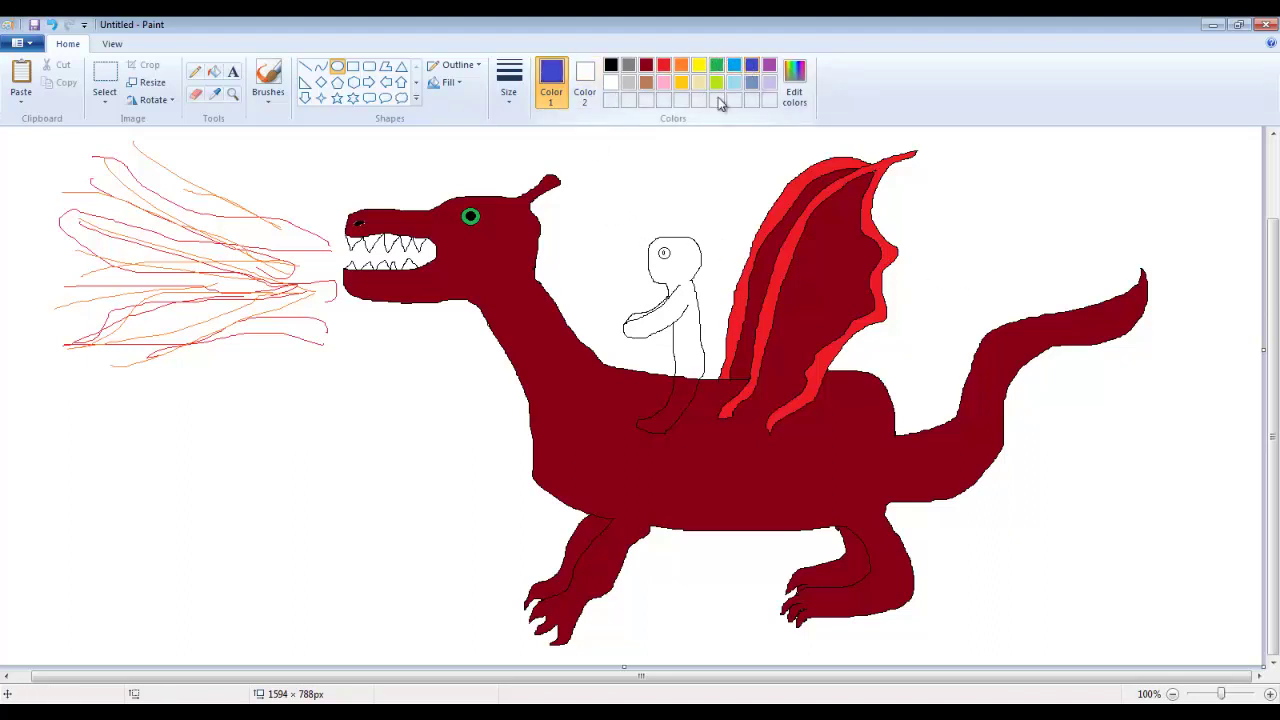
click(214, 75)
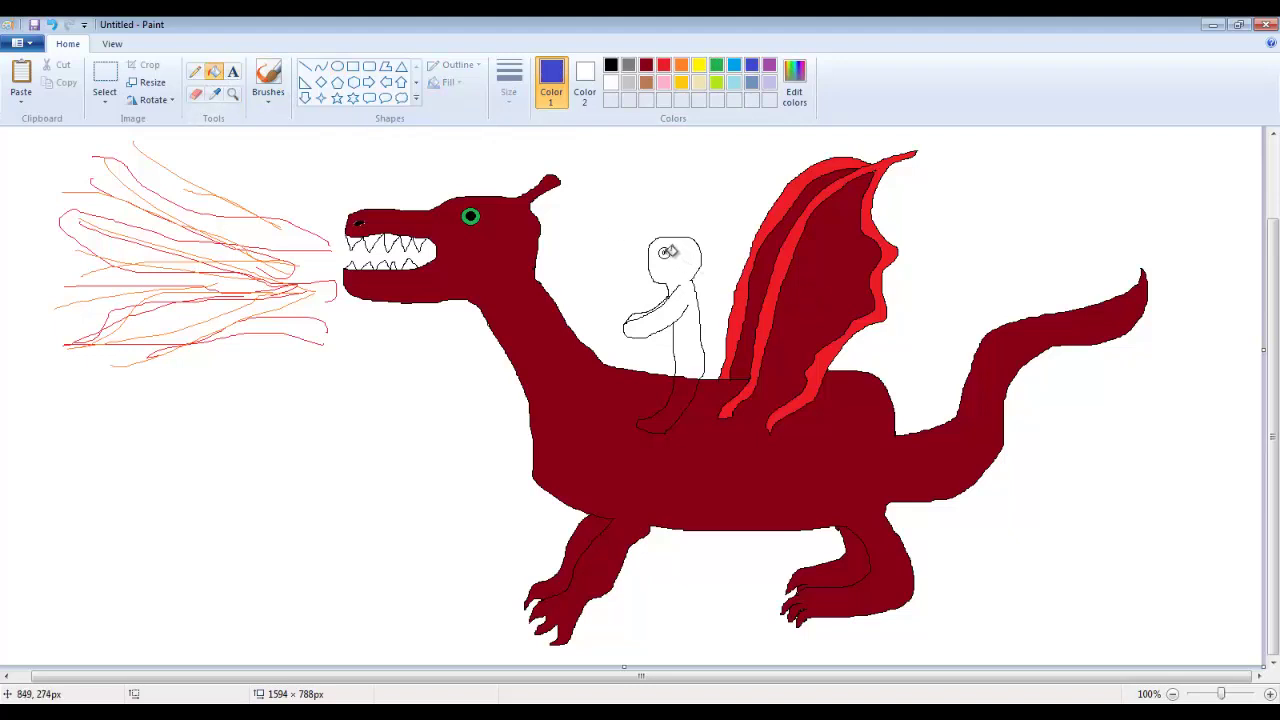
click(664, 252)
click(197, 76)
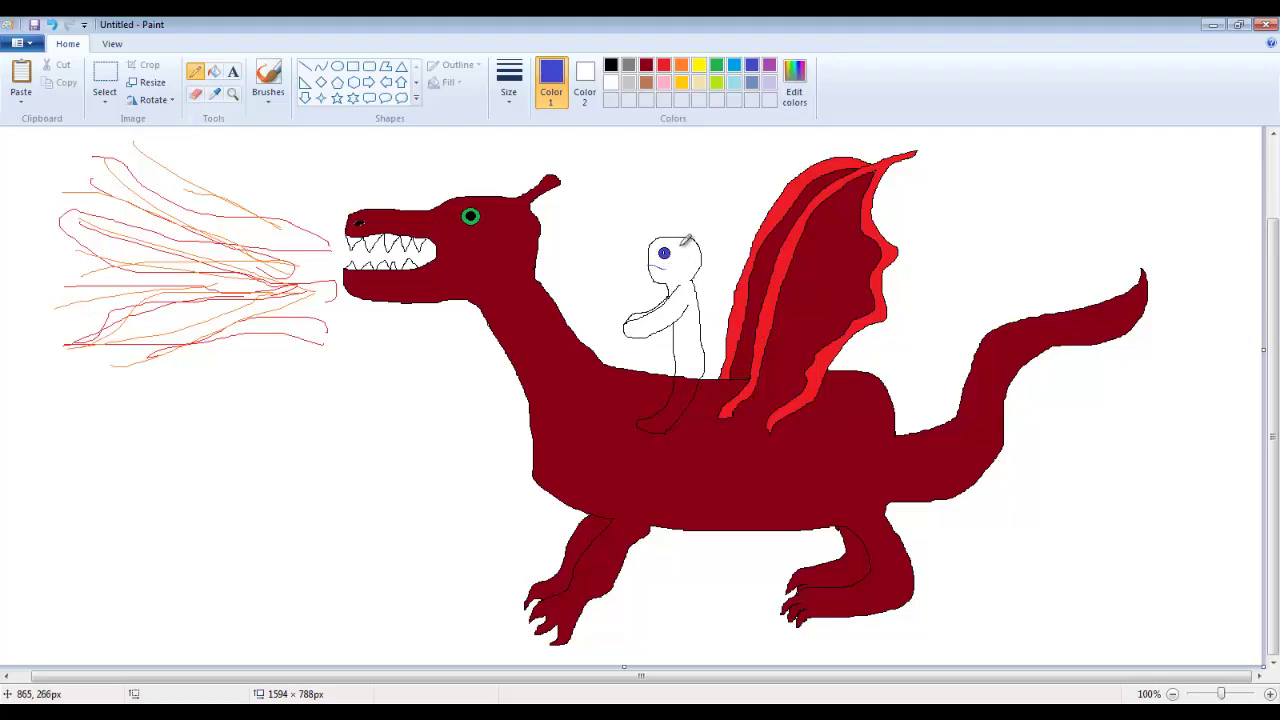
click(611, 65)
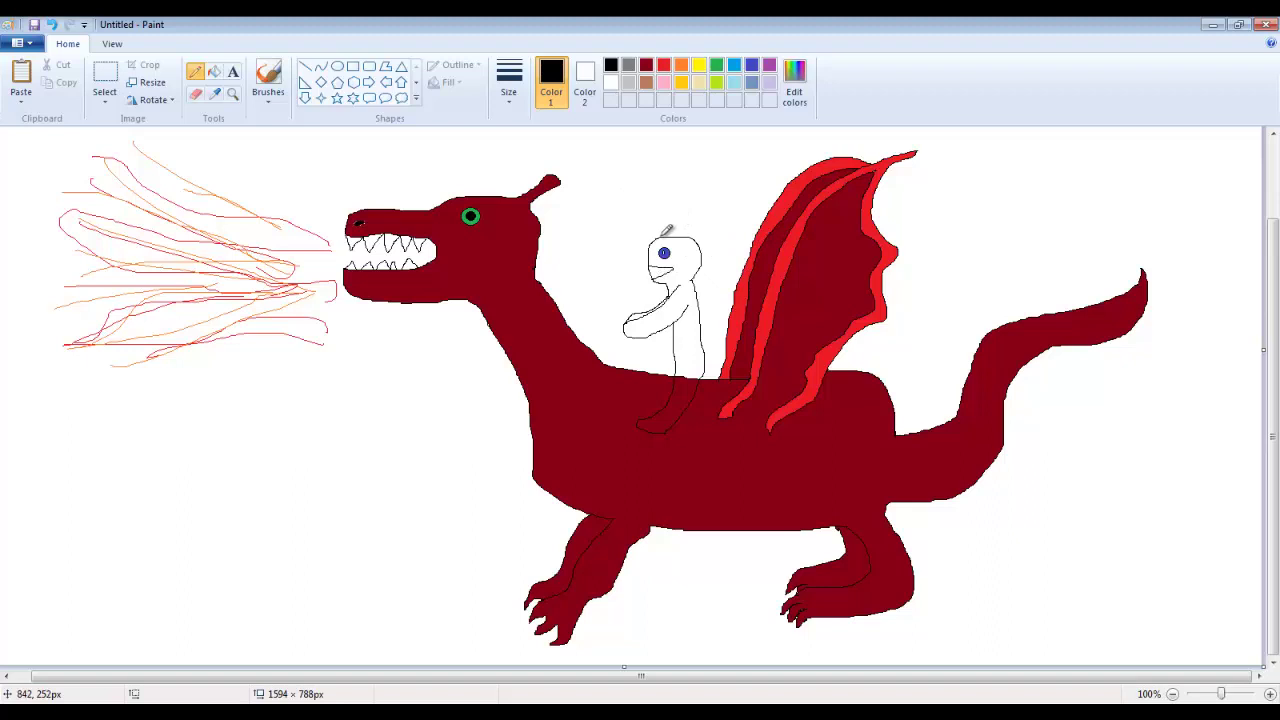
Draw a tall, backward-curving pointed hat on the rider's head in black Pencil, undoing the first attempt.
mouse_move(668, 226)
mouse_down()
mouse_move(700, 186)
mouse_move(692, 222)
mouse_up()
key(ctrl+z)
mouse_move(663, 234)
mouse_down()
mouse_move(668, 208)
mouse_move(708, 181)
mouse_move(694, 231)
mouse_up()
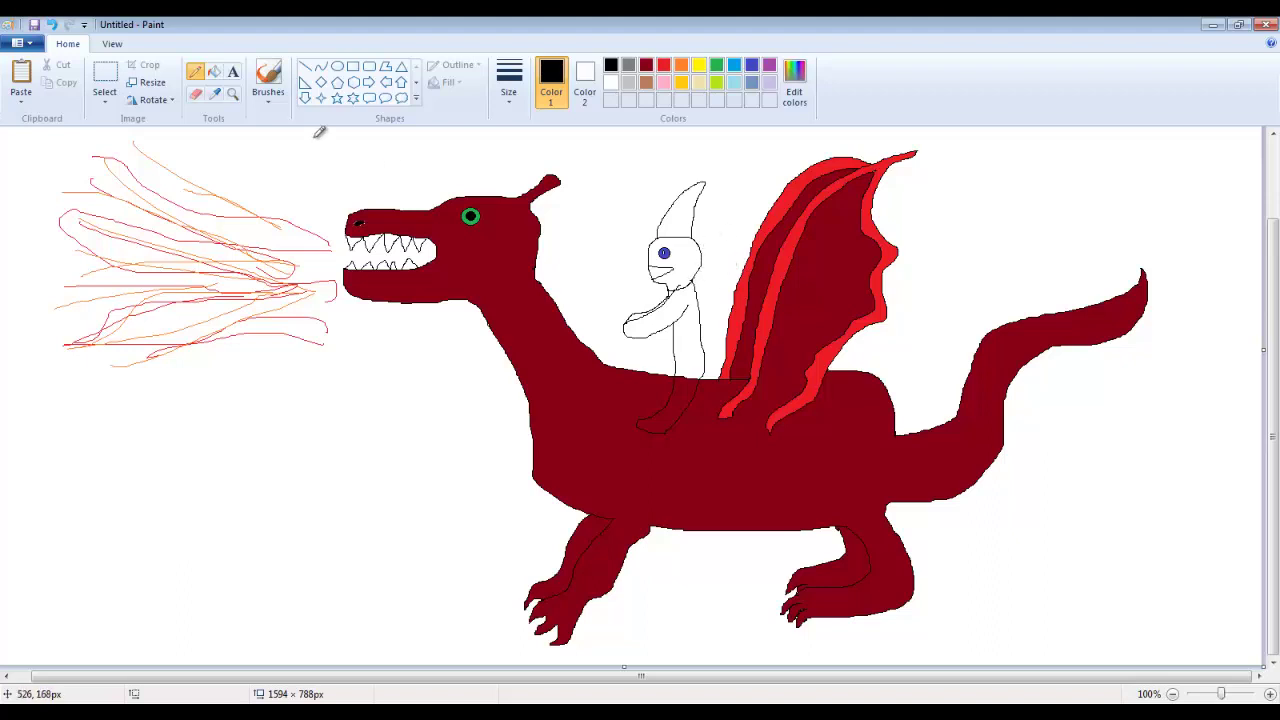
Erase the stray end of the arm line that overlaps the rider's chin.
click(232, 93)
click(685, 289)
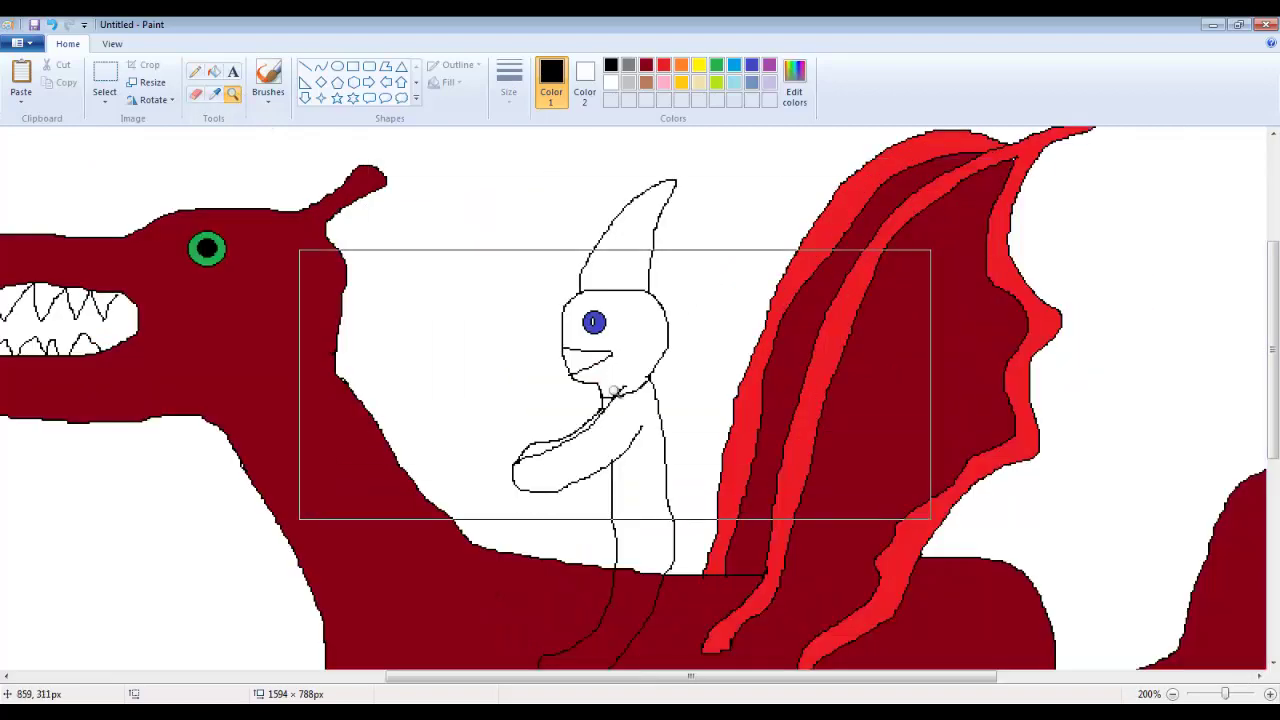
click(609, 393)
click(475, 335)
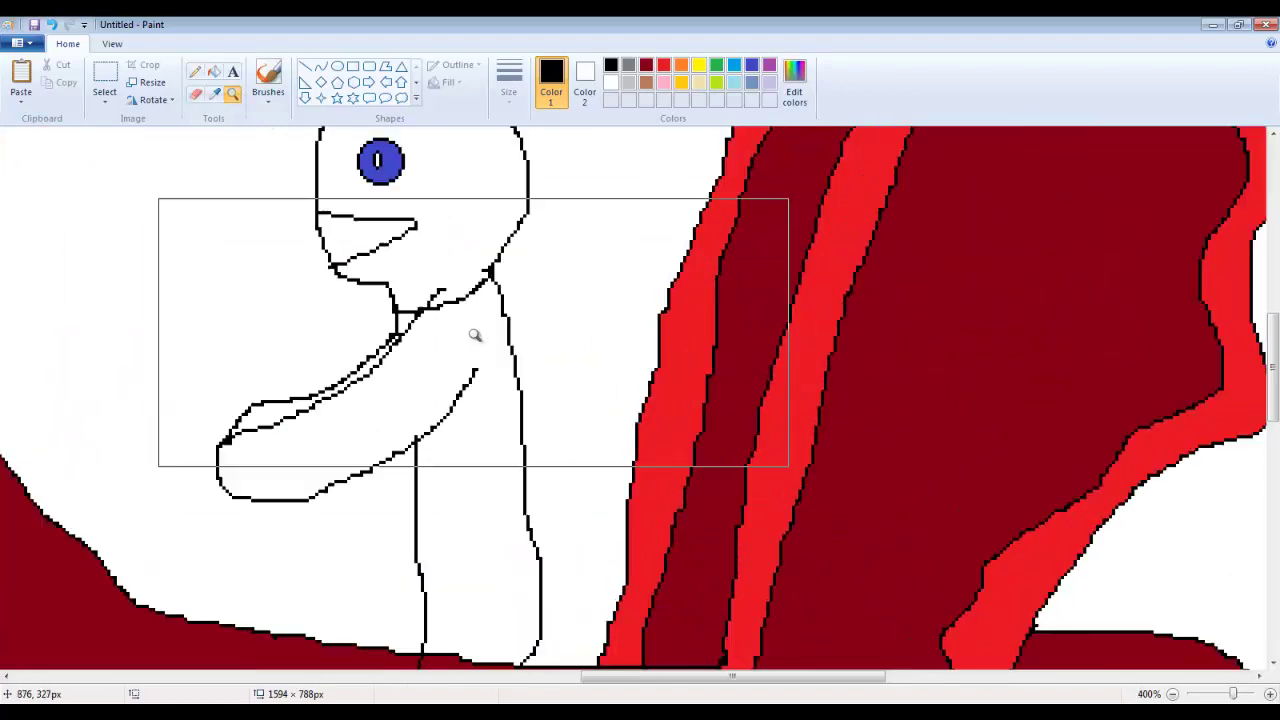
click(195, 93)
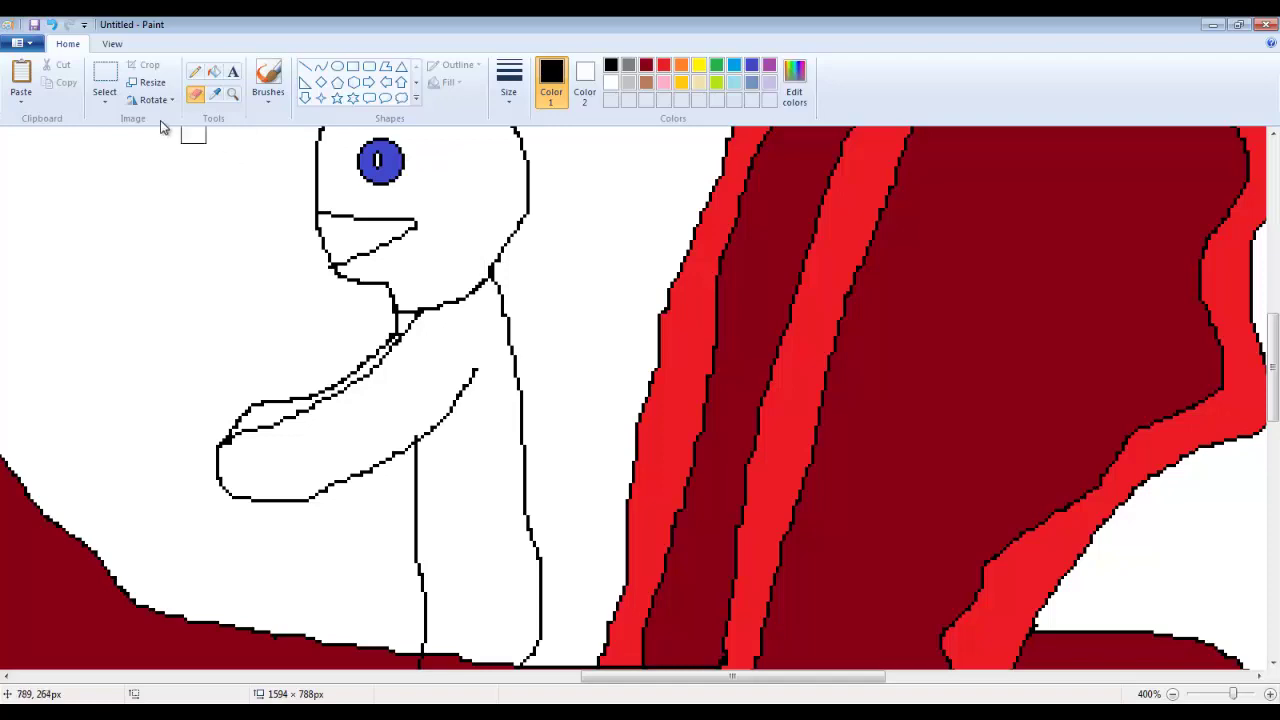
click(232, 93)
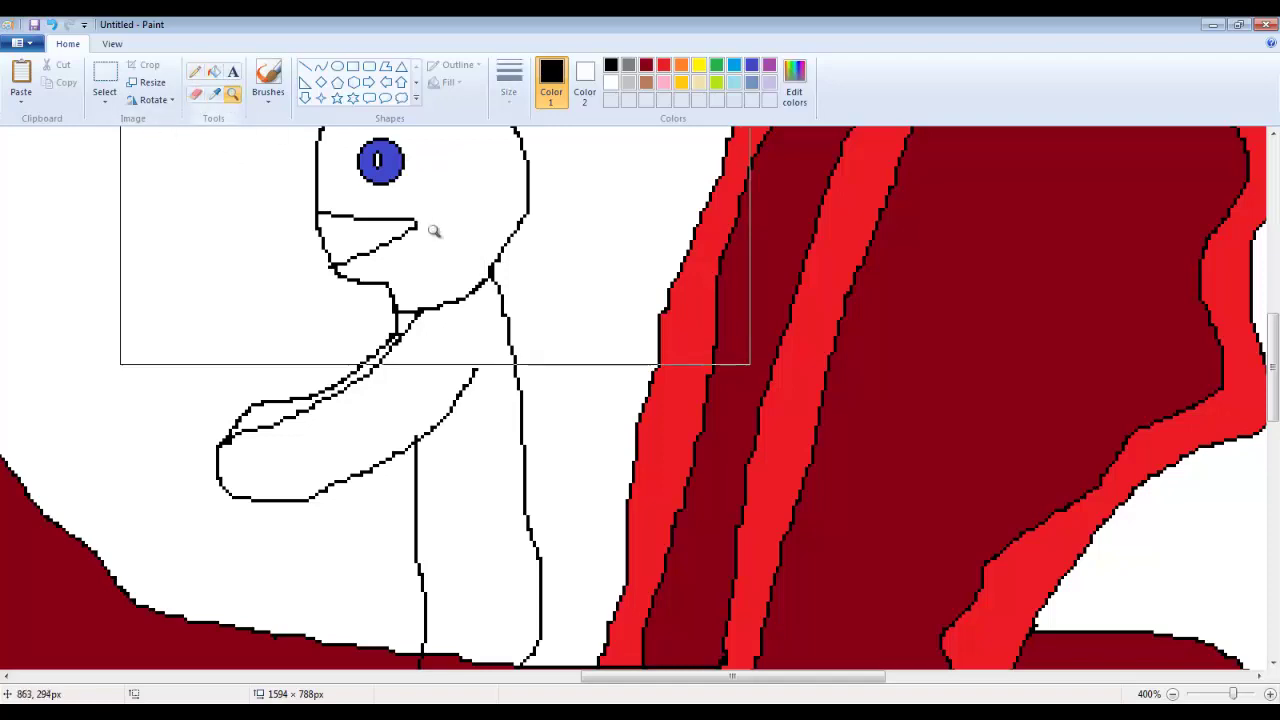
right_click(434, 229)
right_click(400, 262)
right_click(366, 283)
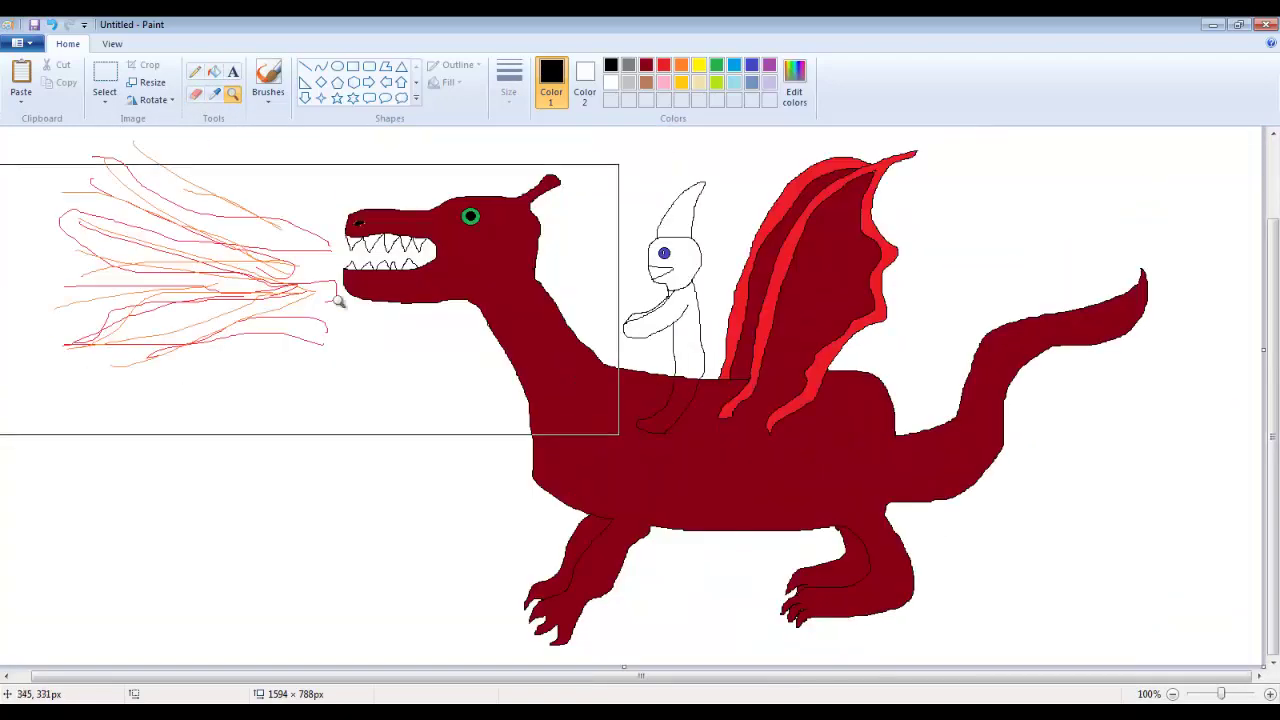
Fill the rider's torso, arm, pointed hat and leg with green.
click(716, 66)
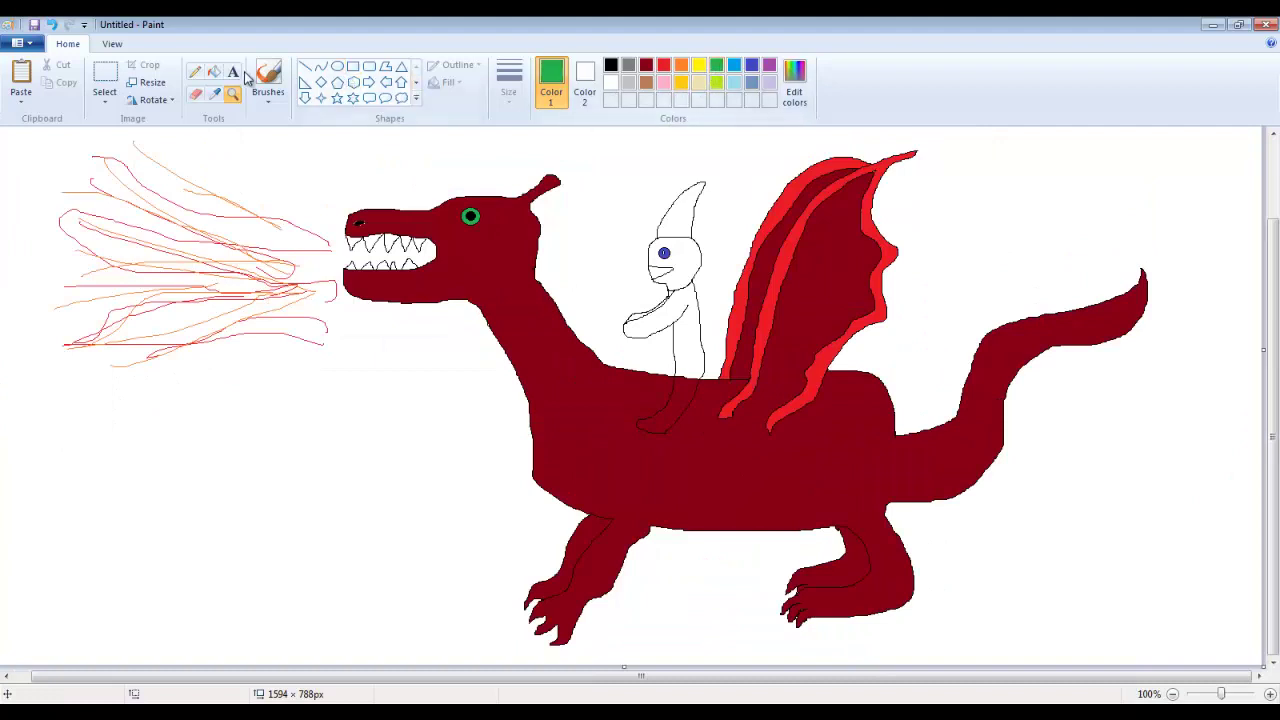
click(214, 71)
click(690, 320)
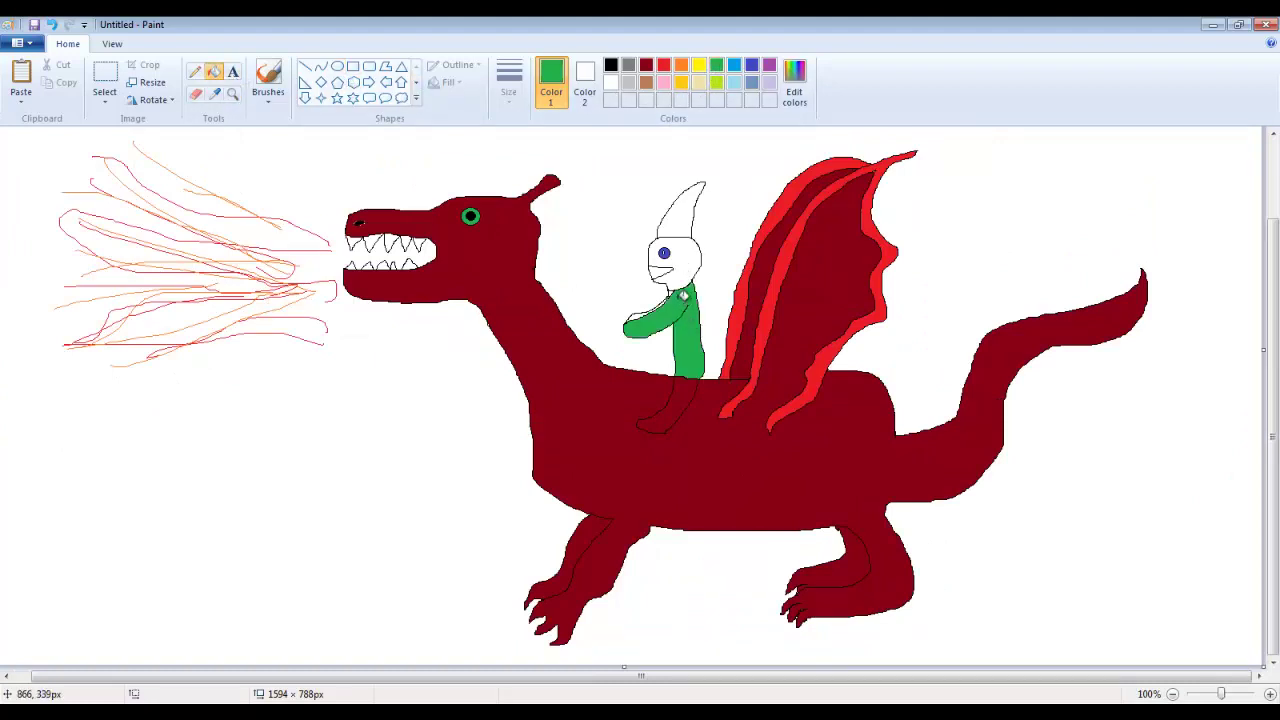
click(684, 220)
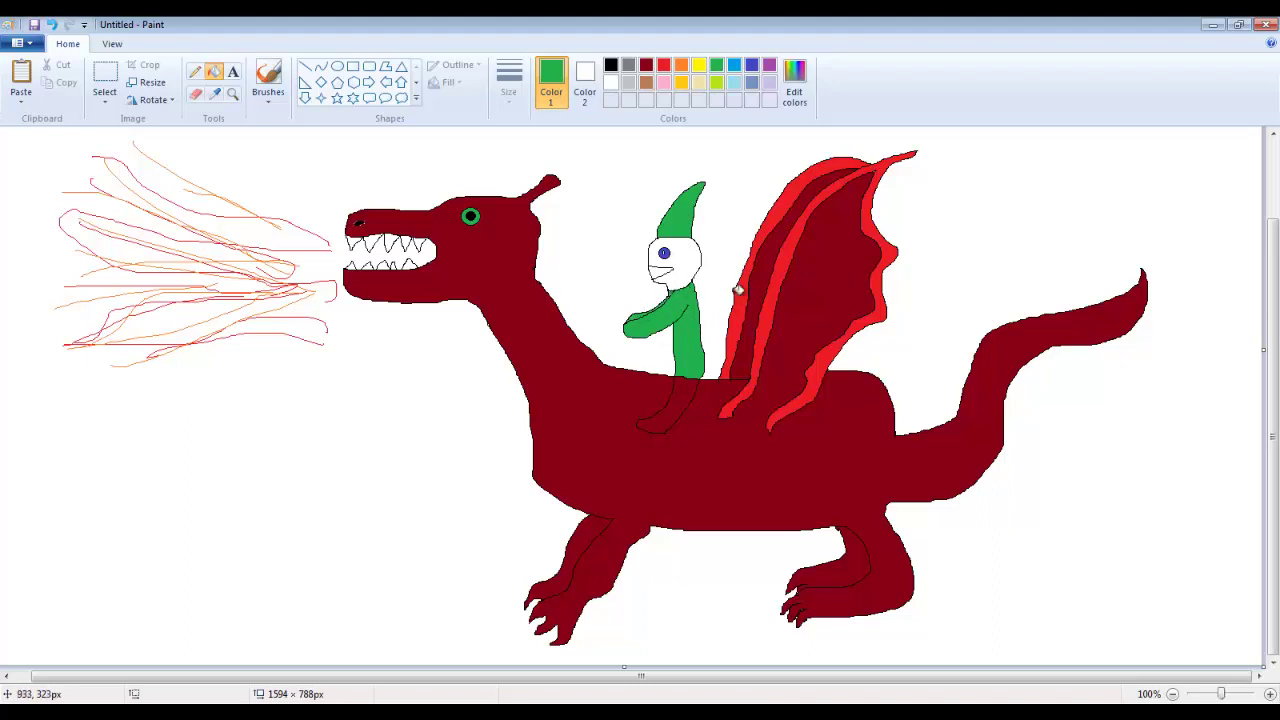
click(680, 401)
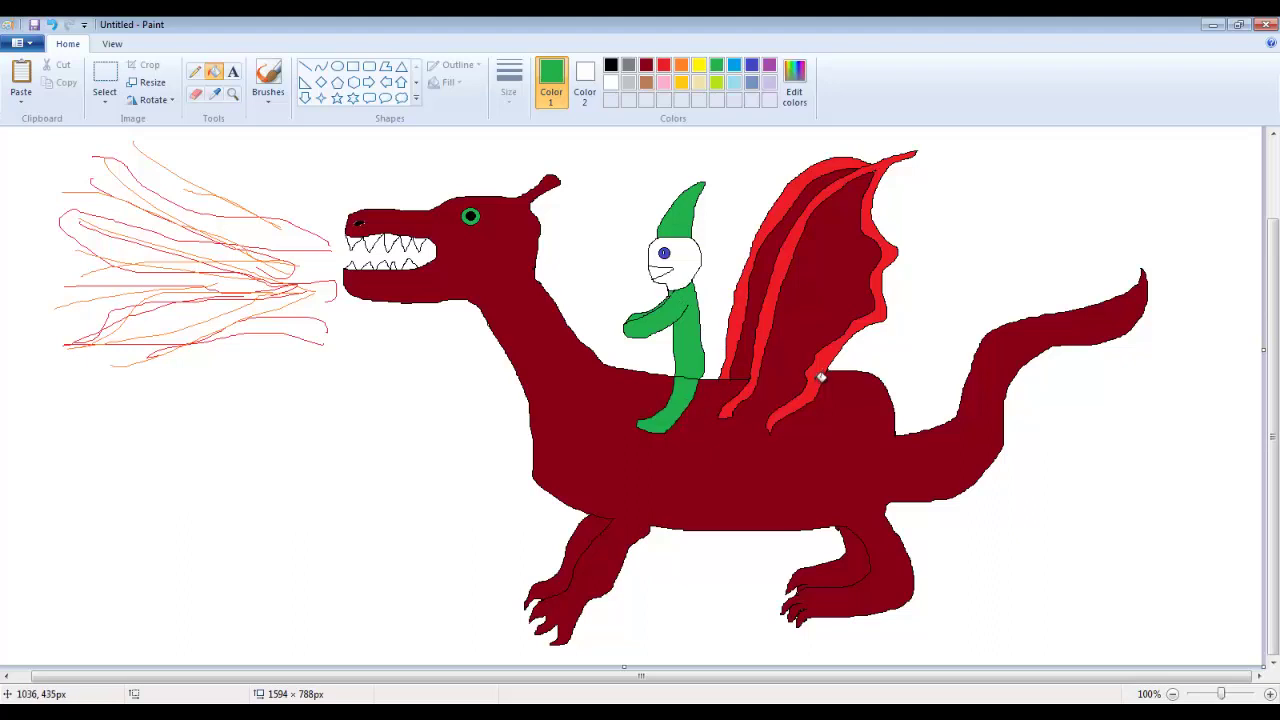
Erase the line crossing the rider's waist and refill the gap with green, and fill the rider's face with light yellow.
click(195, 93)
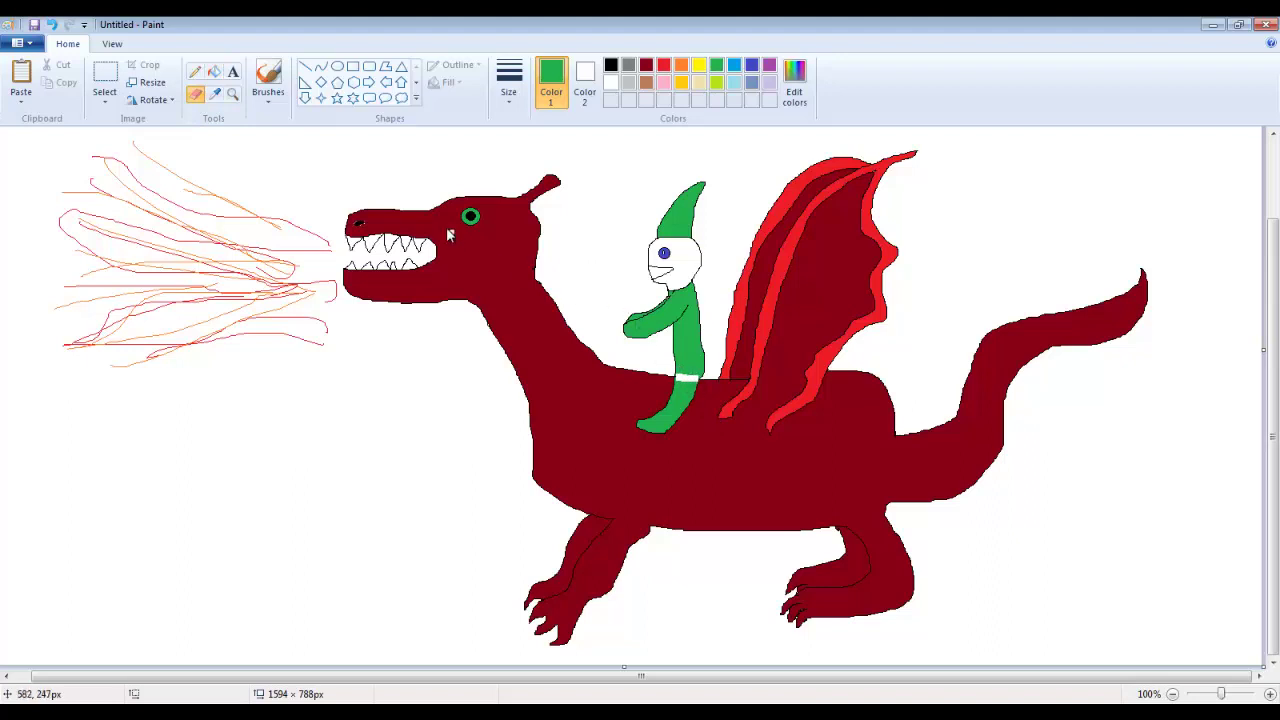
click(214, 72)
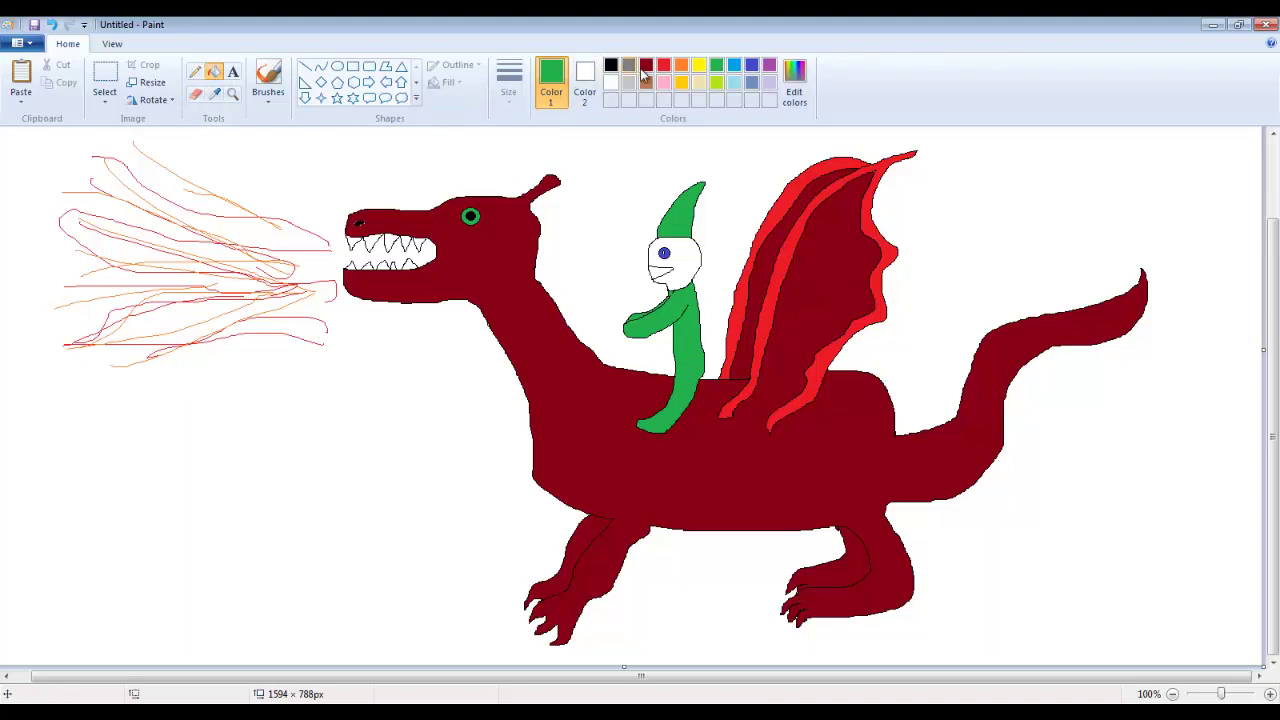
click(699, 82)
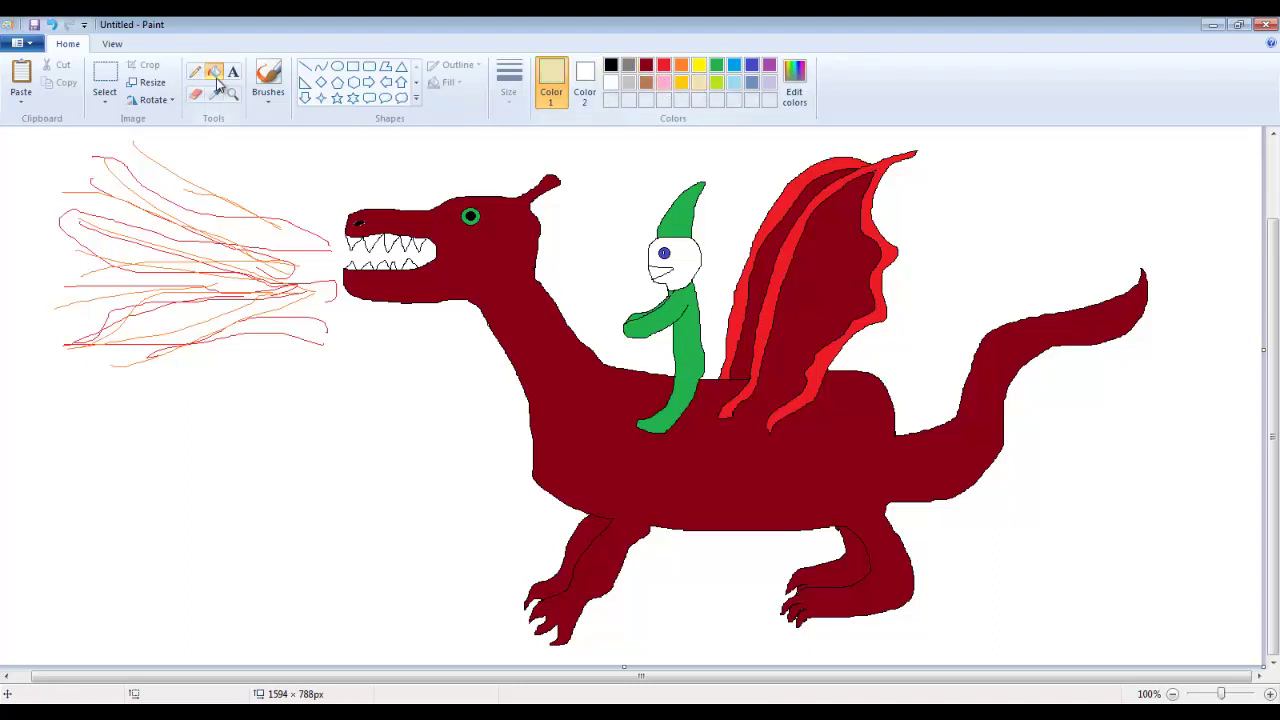
click(688, 270)
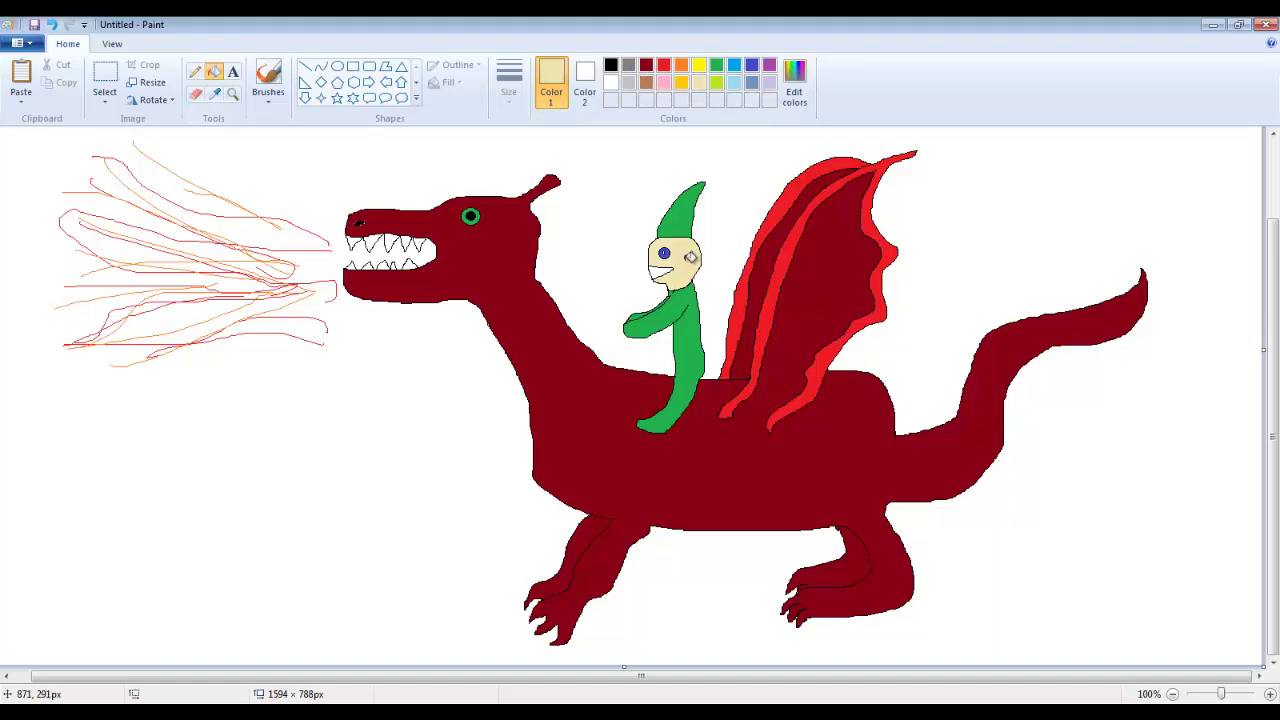
Draw black Pencil reins from the rider's hand to the dragon's neck and a speech bubble above reading "HYAH!!!!!".
click(195, 72)
click(611, 65)
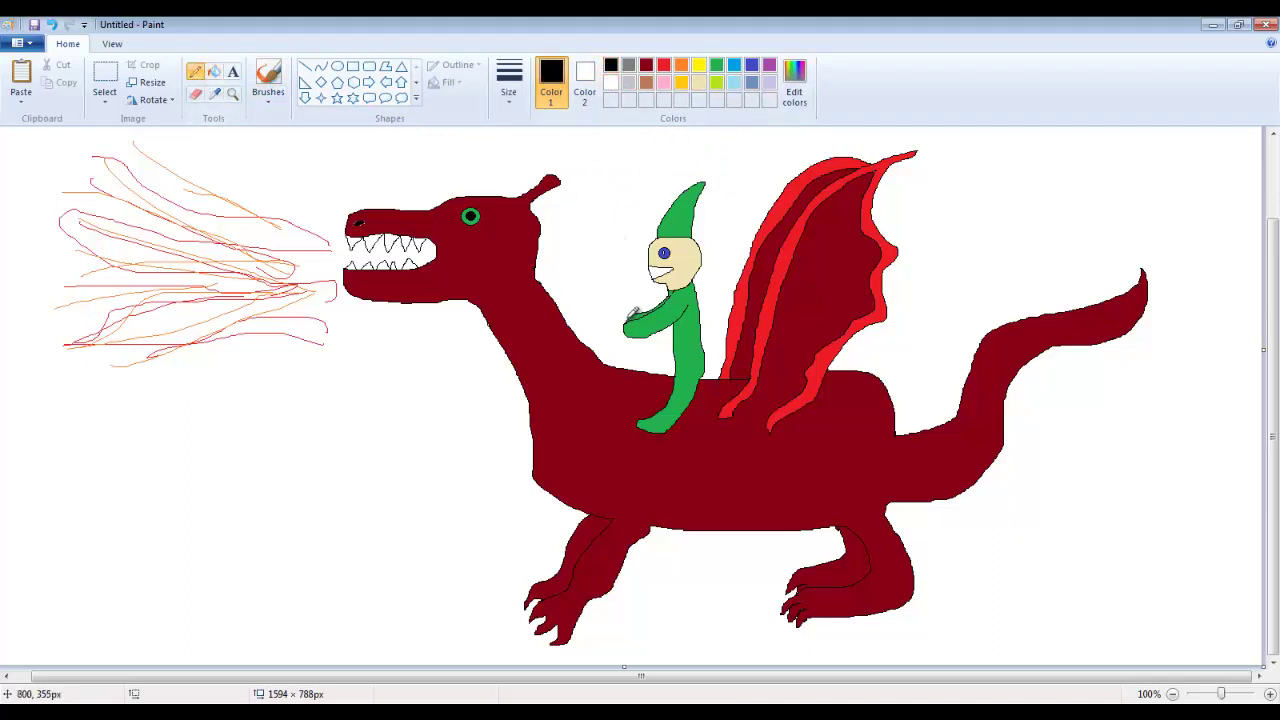
drag(632, 314, 578, 326)
scroll(673, 140, up, 2)
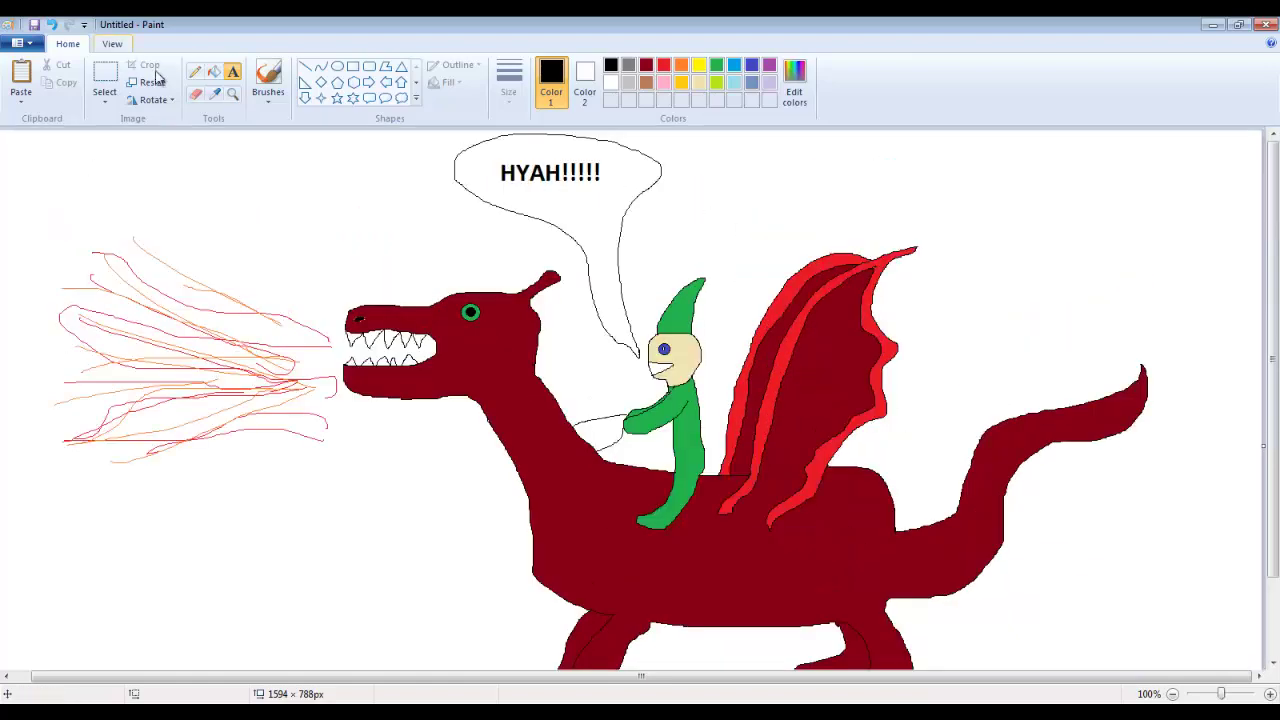
Look over the whole dragon and rider drawing at 50% zoom.
click(234, 94)
right_click(629, 330)
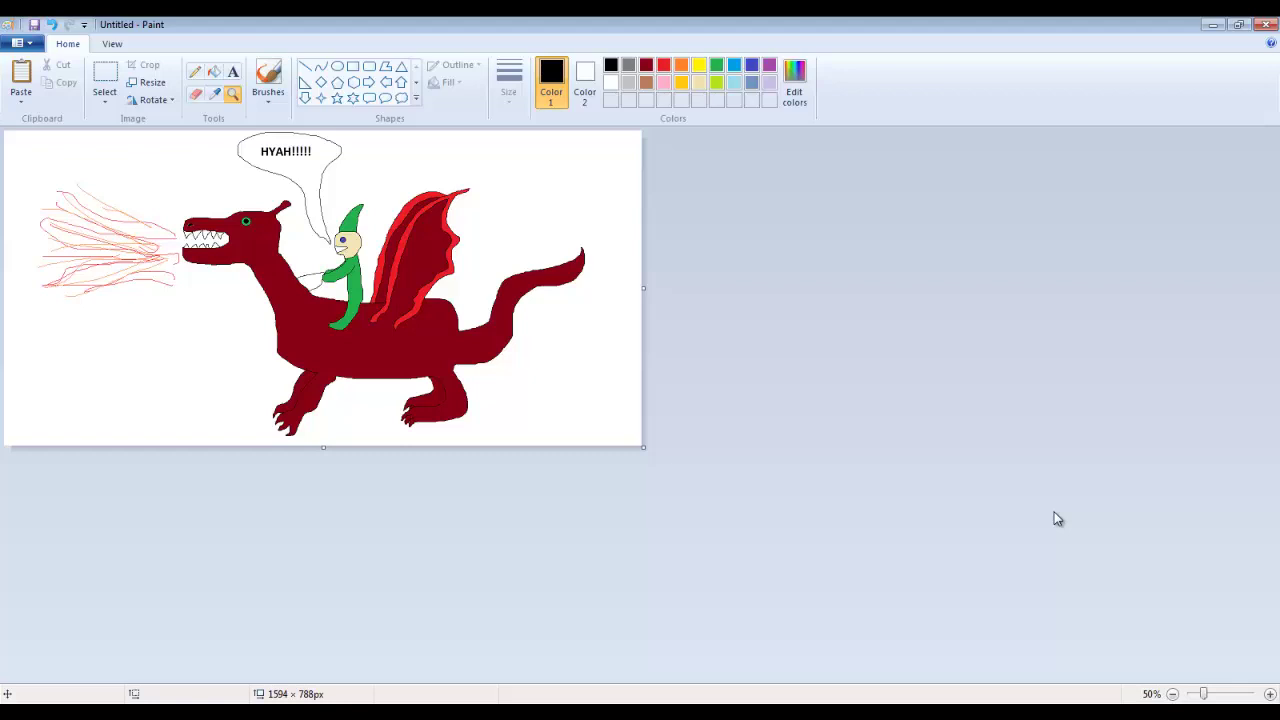
click(1058, 519)
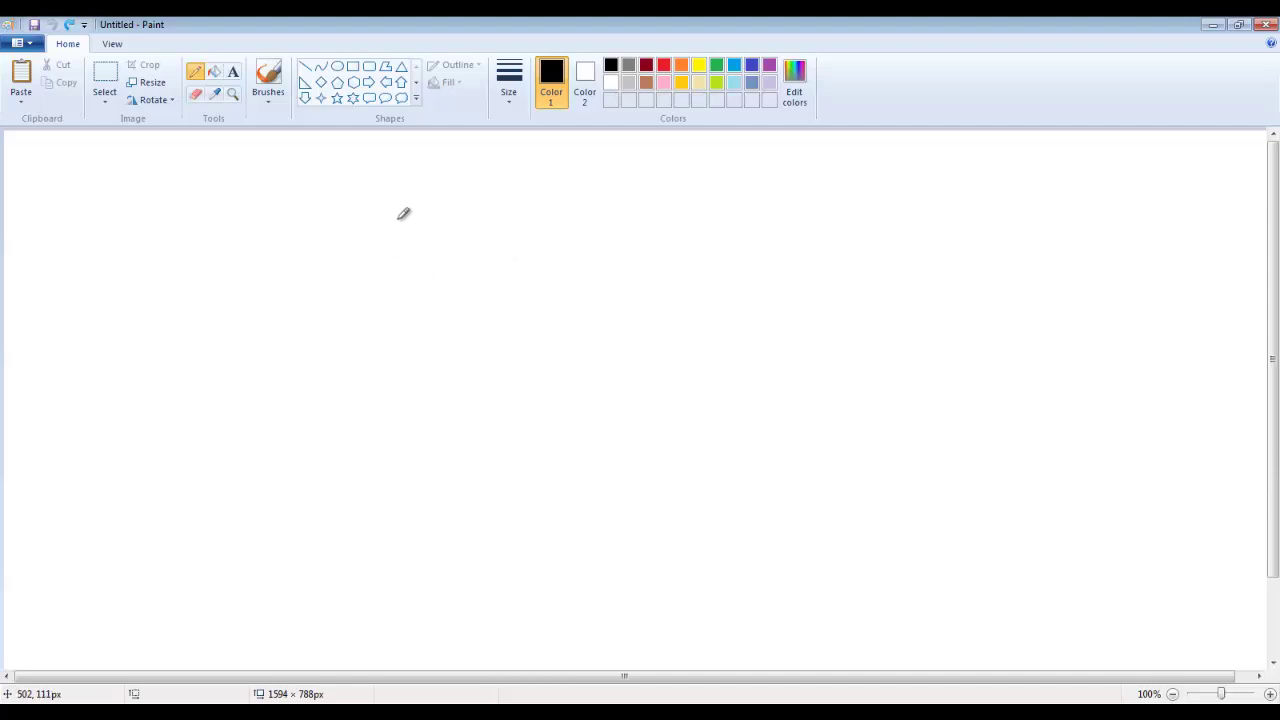
mouse_move(351, 251)
mouse_down()
mouse_move(366, 224)
mouse_move(404, 212)
mouse_move(549, 237)
mouse_move(636, 197)
mouse_move(670, 198)
mouse_move(710, 212)
mouse_move(721, 234)
mouse_move(706, 325)
mouse_up()
key(ctrl+z)
mouse_move(286, 316)
mouse_down()
mouse_move(316, 277)
mouse_move(400, 265)
mouse_move(437, 252)
mouse_move(478, 211)
mouse_move(512, 213)
mouse_move(564, 258)
mouse_move(573, 328)
mouse_move(605, 390)
mouse_move(630, 414)
mouse_move(667, 420)
mouse_up()
key(ctrl+z)
Draw a dinosaur outline on the blank canvas in black Pencil, with a domed head, sloping back, upturned tail, open jaws and throat.
mouse_move(263, 230)
mouse_down()
mouse_move(278, 210)
mouse_move(386, 200)
mouse_move(423, 166)
mouse_move(477, 154)
mouse_move(507, 168)
mouse_move(541, 288)
mouse_move(586, 333)
mouse_move(617, 404)
mouse_move(684, 442)
mouse_move(750, 420)
mouse_move(789, 330)
mouse_move(810, 342)
mouse_move(795, 412)
mouse_move(732, 470)
mouse_move(655, 495)
mouse_move(570, 472)
mouse_move(545, 438)
mouse_up()
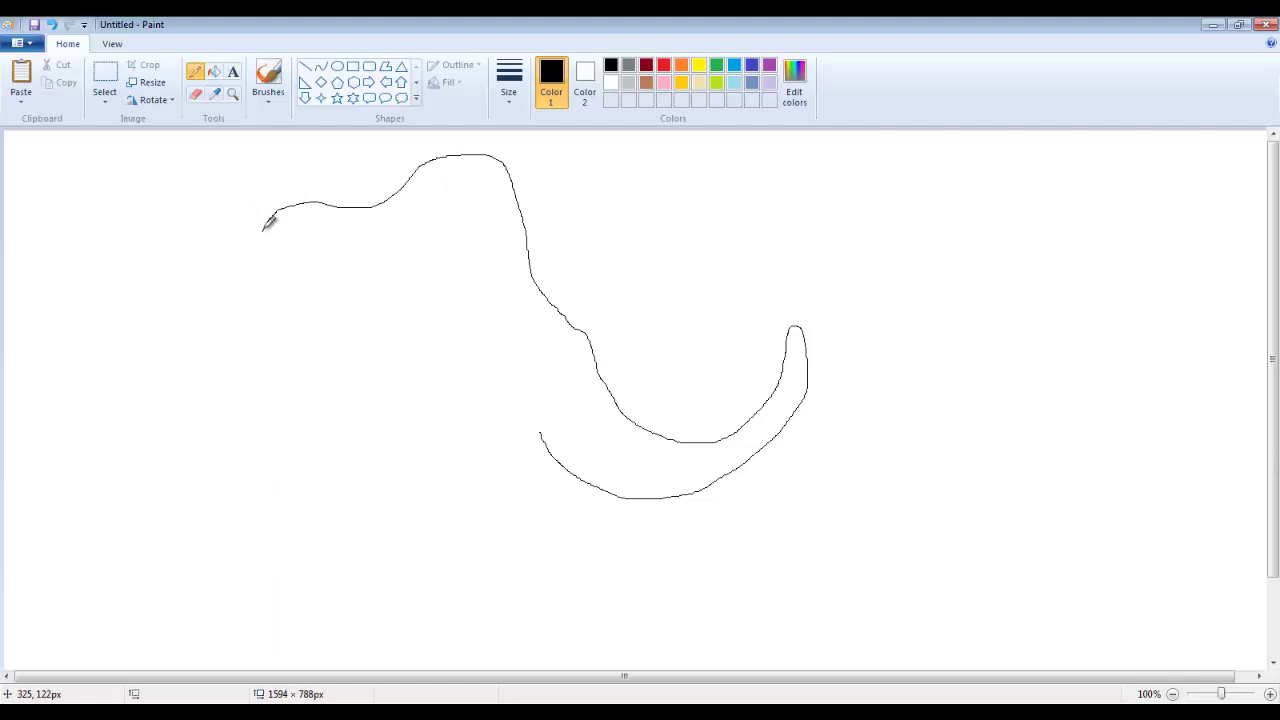
mouse_move(266, 226)
mouse_down()
mouse_move(325, 275)
mouse_move(392, 266)
mouse_move(364, 295)
mouse_move(273, 316)
mouse_move(273, 342)
mouse_move(348, 358)
mouse_move(419, 306)
mouse_move(434, 355)
mouse_up()
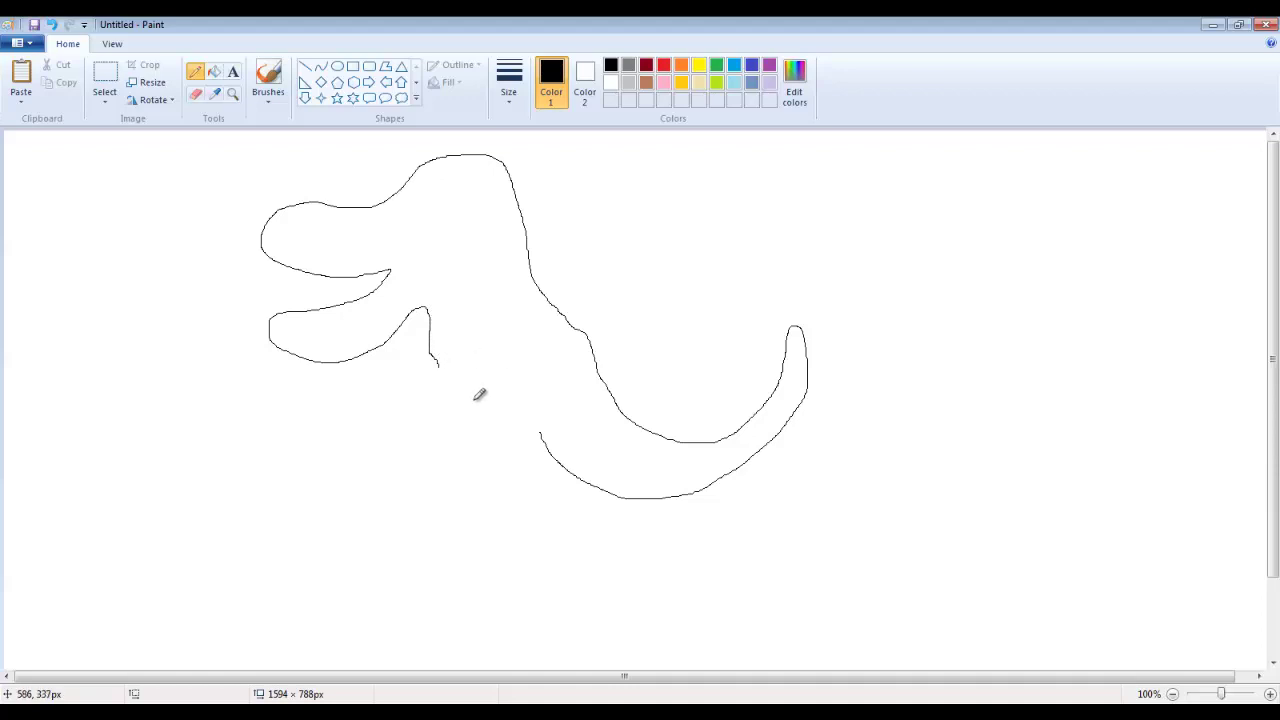
mouse_move(510, 363)
mouse_down()
mouse_move(469, 421)
mouse_move(477, 490)
mouse_move(414, 513)
mouse_up()
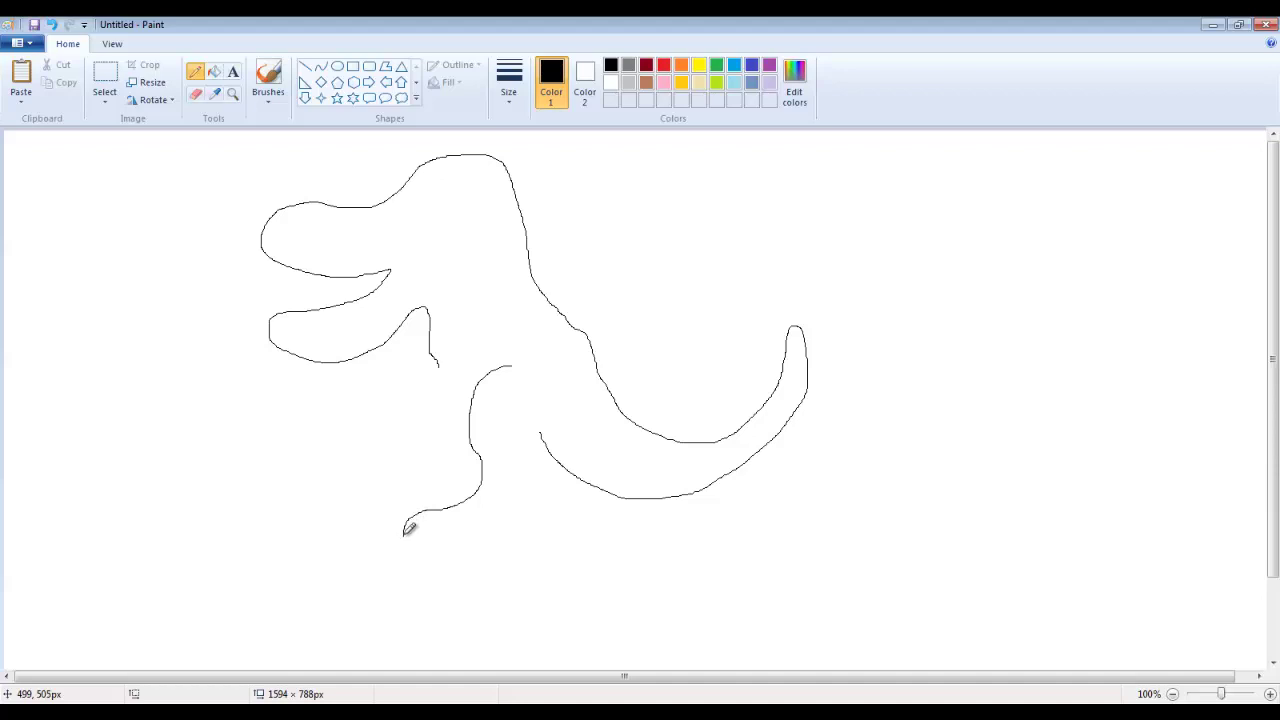
mouse_move(405, 538)
mouse_down()
mouse_move(505, 524)
mouse_move(515, 478)
mouse_move(499, 430)
mouse_move(538, 405)
mouse_up()
key(ctrl+z)
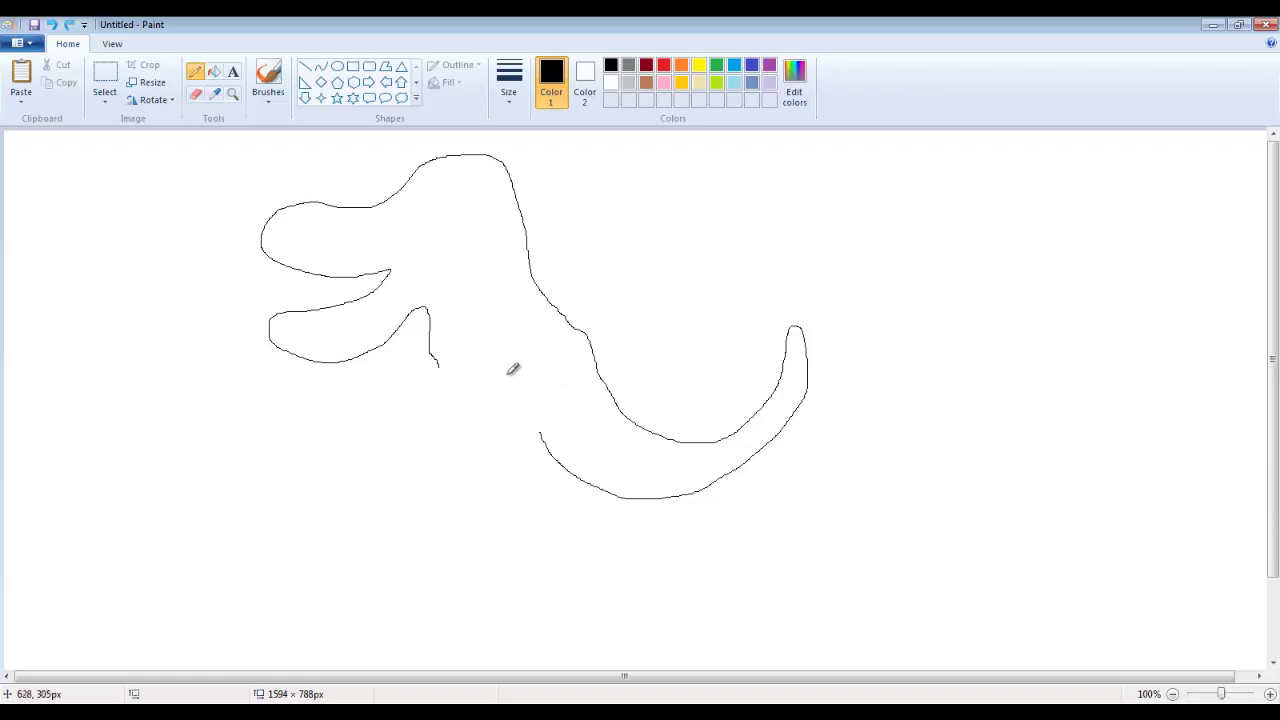
Draw the dinosaur's thick hind leg and foot joined to the tail's base, and a small arm at the chest.
mouse_move(532, 375)
mouse_down()
mouse_move(481, 371)
mouse_move(467, 397)
mouse_move(466, 497)
mouse_move(391, 543)
mouse_up()
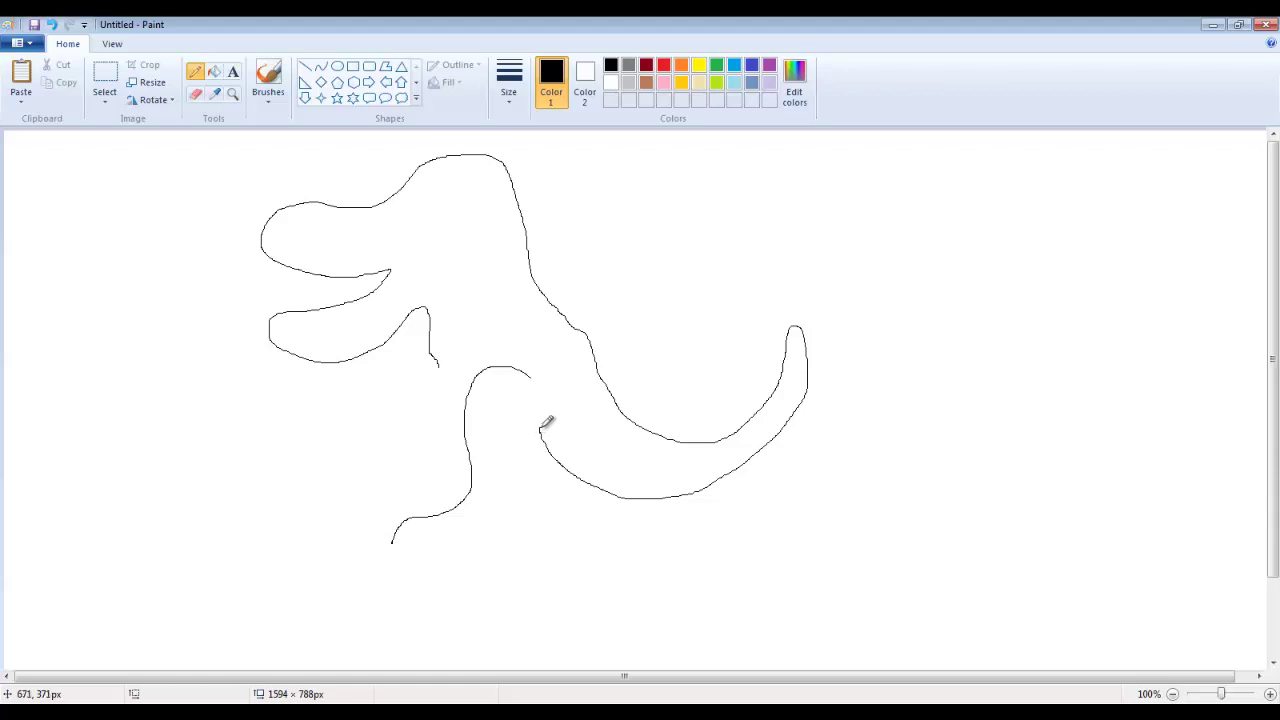
drag(535, 430, 532, 458)
mouse_move(535, 492)
mouse_down()
mouse_move(522, 528)
mouse_move(495, 546)
mouse_move(386, 543)
mouse_up()
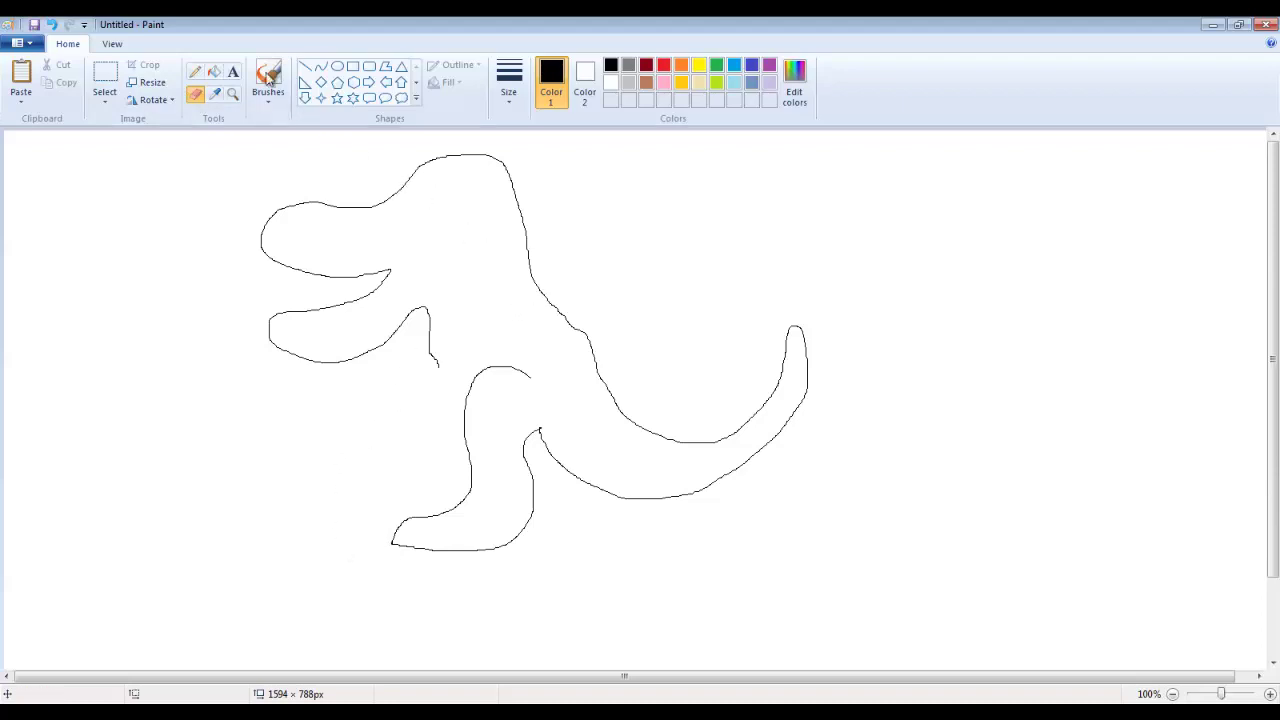
click(194, 75)
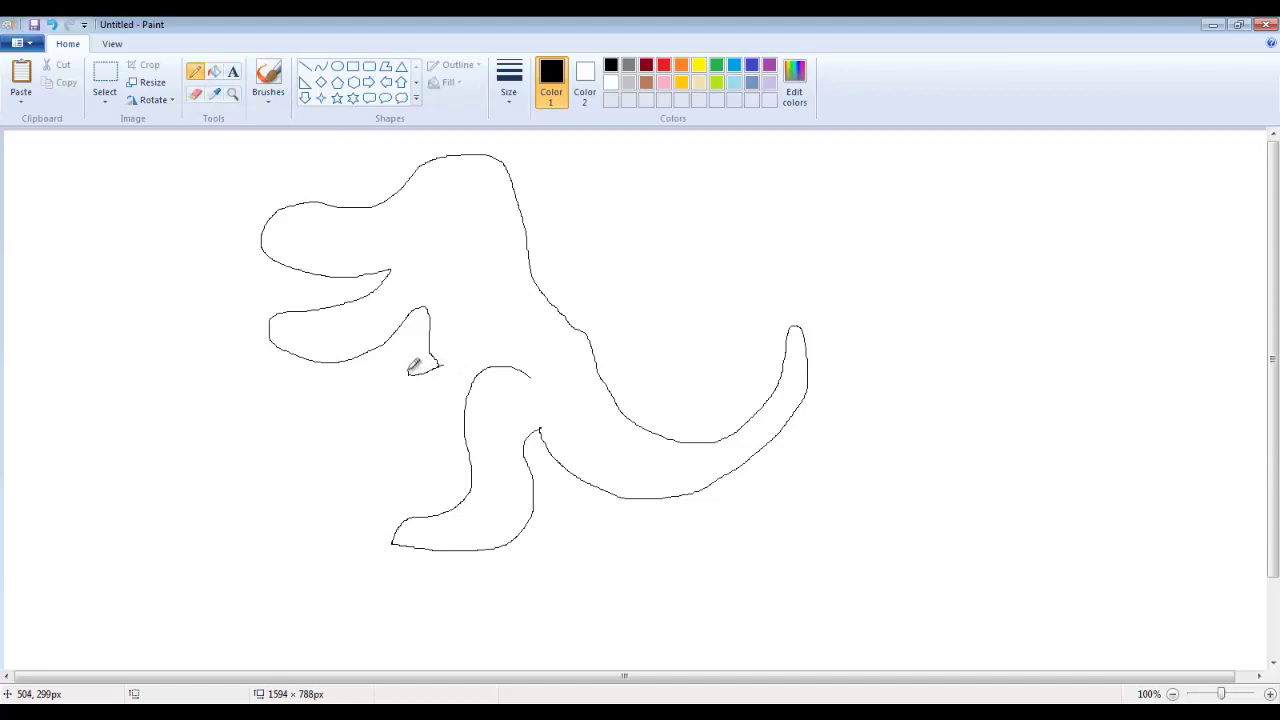
mouse_move(406, 378)
mouse_down()
mouse_move(432, 390)
mouse_move(455, 378)
mouse_up()
Draw a round eye about 57 × 53 px in the dinosaur's head with the Oval tool and nudge it toward the forehead.
click(337, 66)
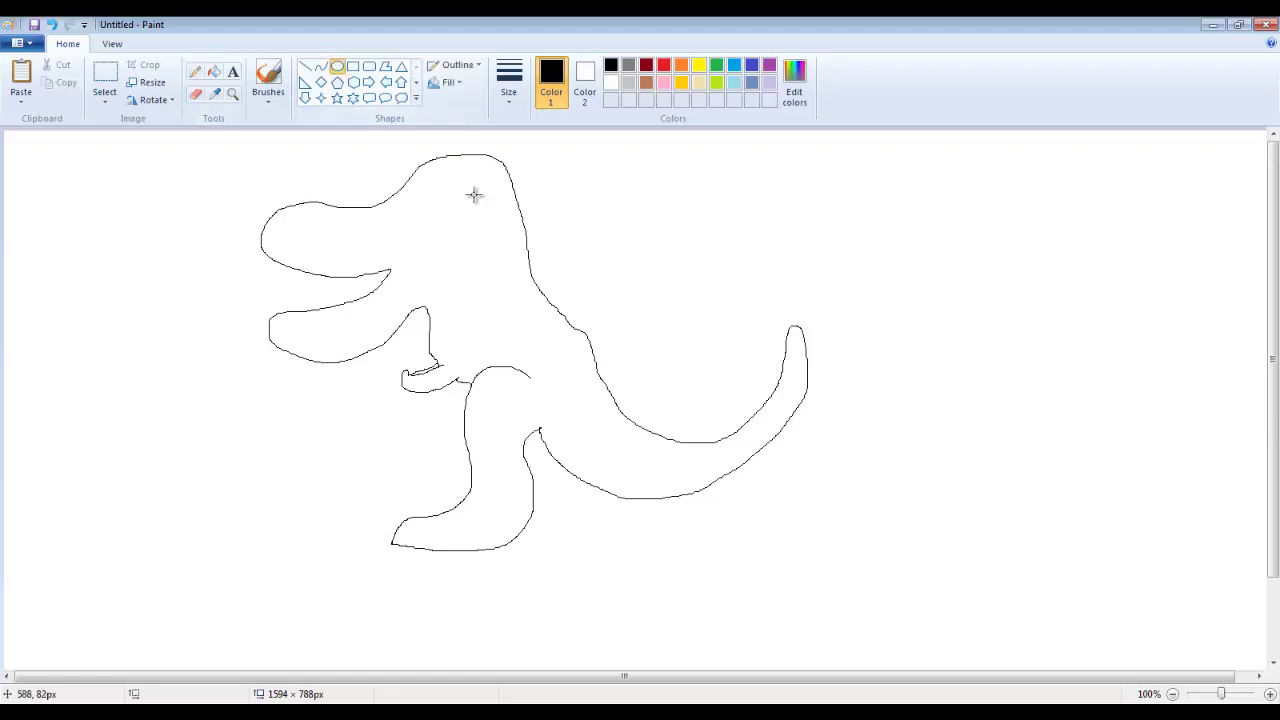
drag(451, 165, 497, 207)
key(Left)
key(Left)
key(Left)
key(Left)
key(Left)
key(Left)
key(Left)
key(Left)
key(Left)
key(Left)
key(Left)
key(Left)
key(Left)
key(Left)
key(Left)
key(Left)
key(Left)
key(Left)
key(Left)
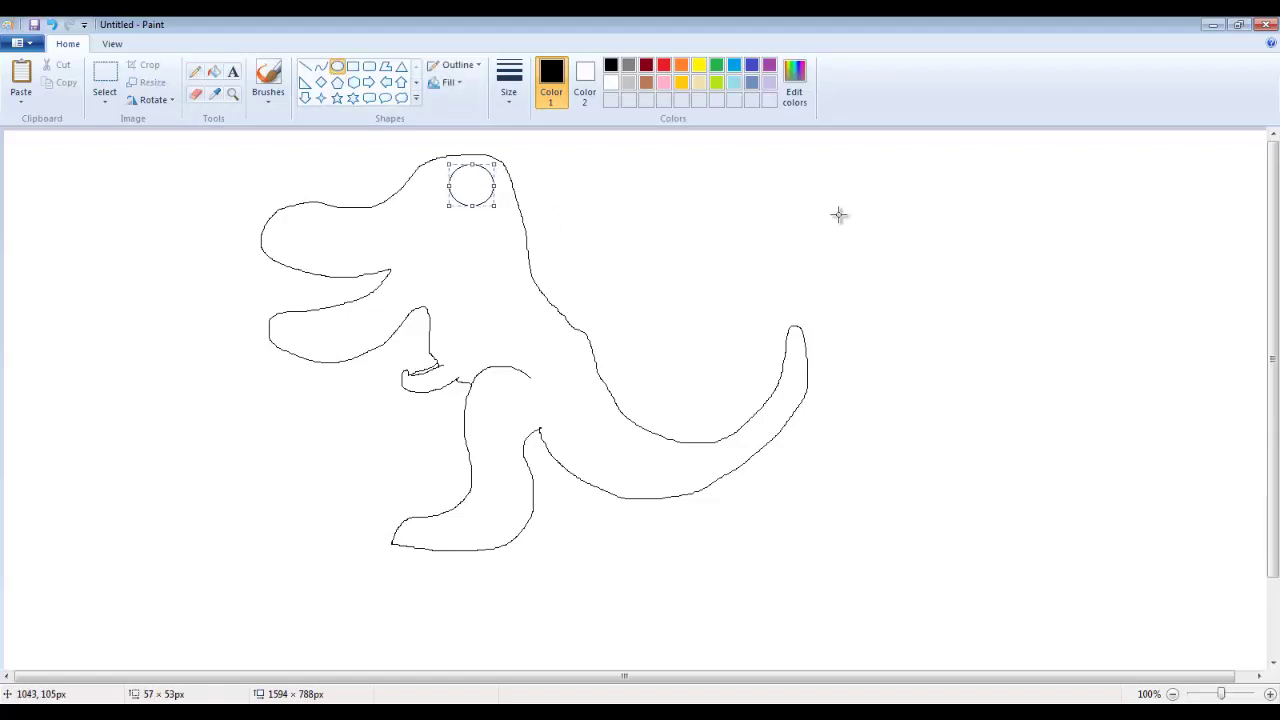
key(Down)
key(Down)
key(Down)
key(Down)
key(Down)
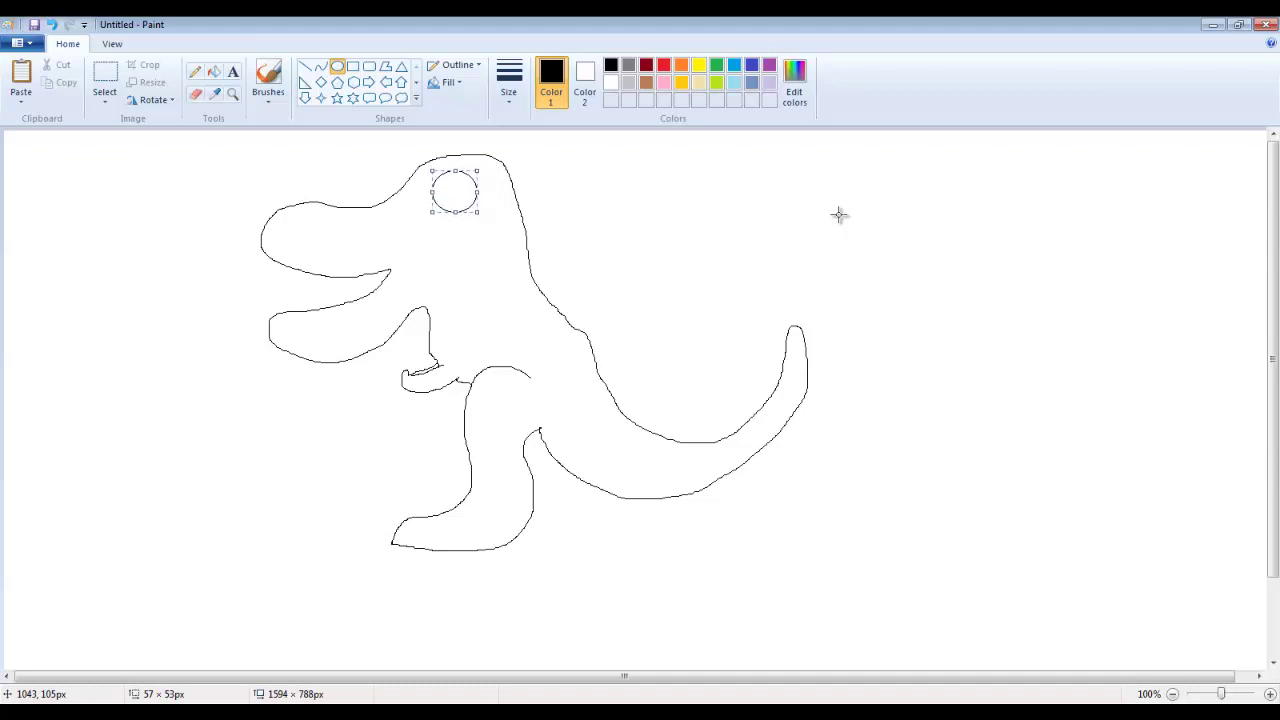
key(Left)
key(Left)
key(Left)
key(Left)
key(Left)
key(Left)
key(Left)
key(Left)
key(Left)
key(Escape)
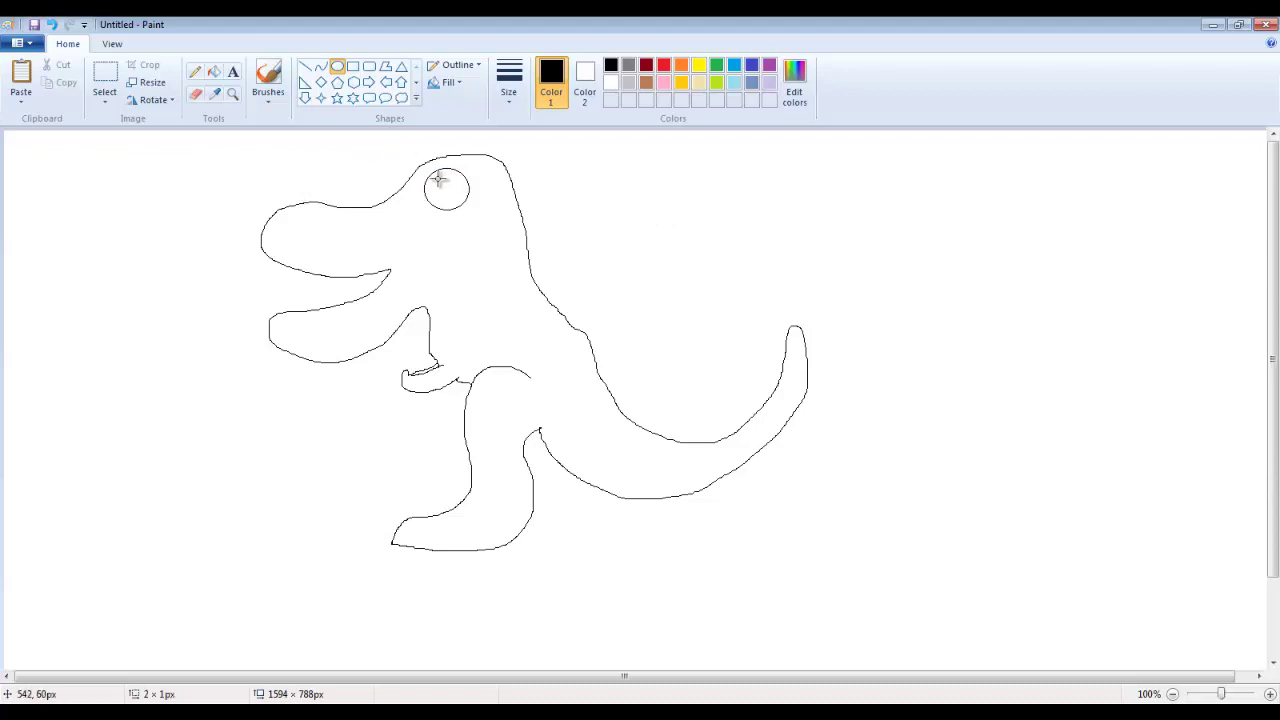
Draw a small pupil about 26 × 24 px inside the dinosaur's eye with the Oval tool and nudge it to the center.
drag(437, 177, 463, 201)
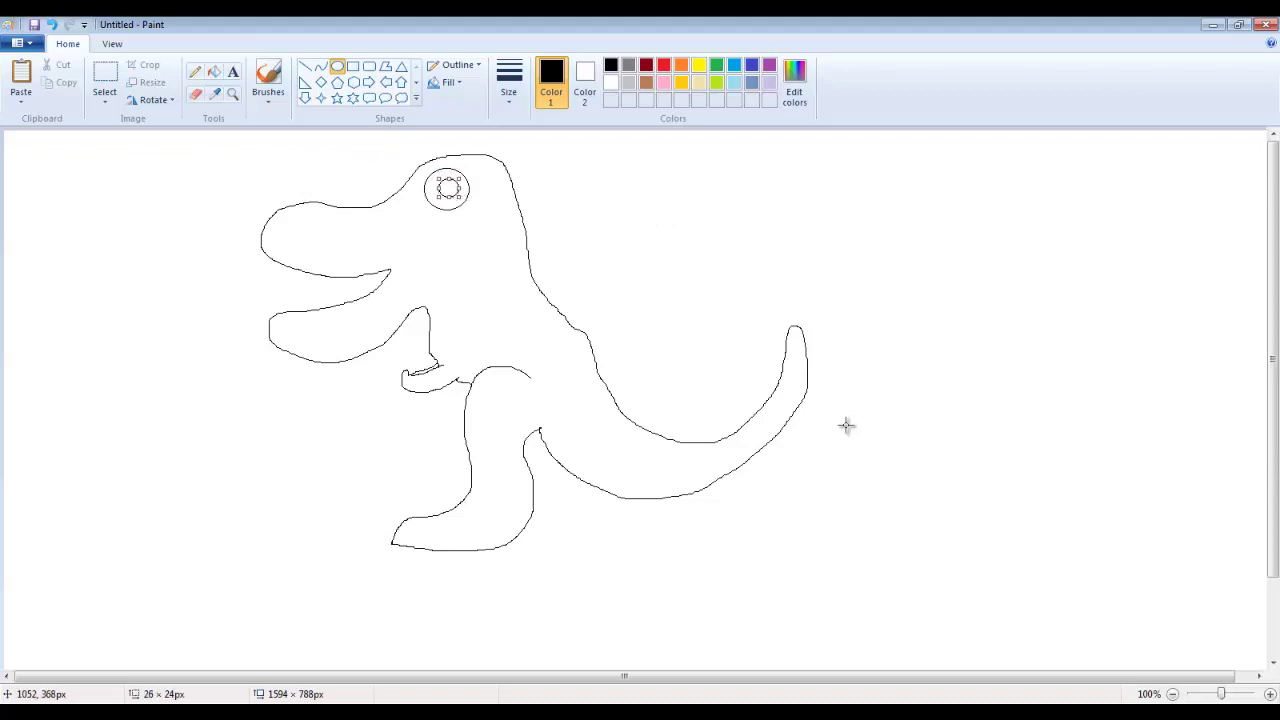
key(Left)
key(Left)
key(Left)
click(801, 243)
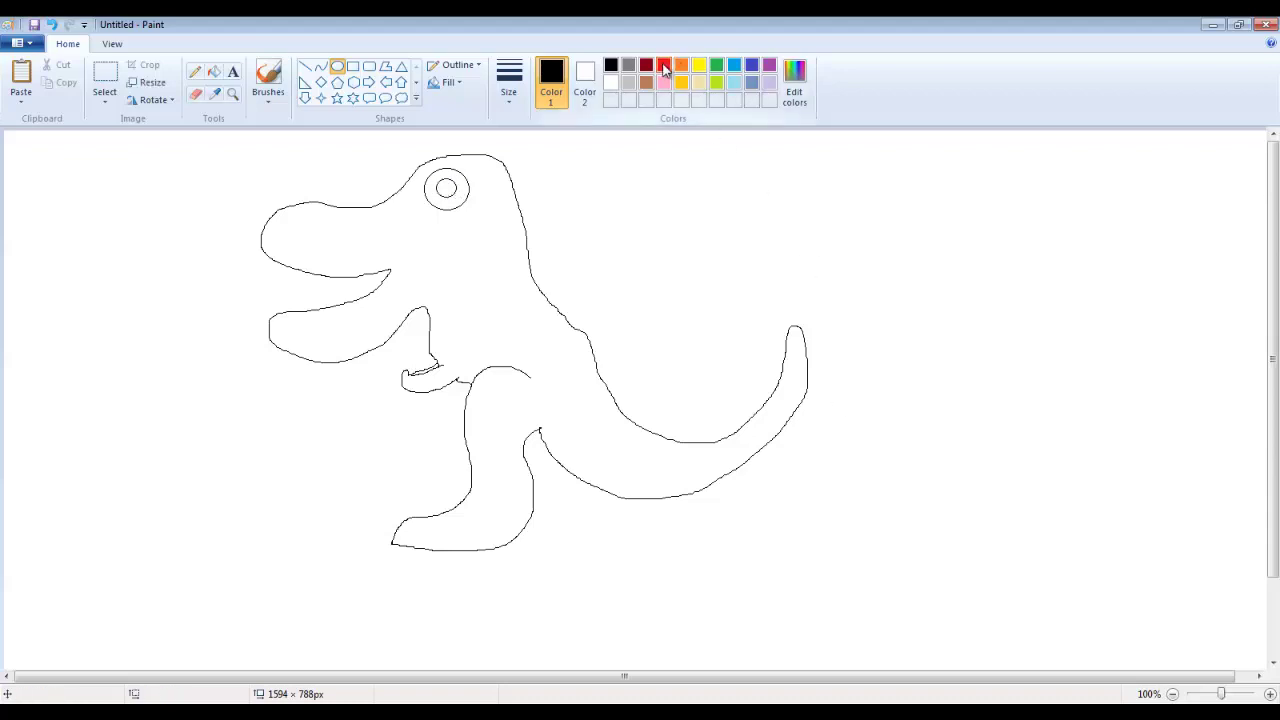
Fill the ring of the dinosaur's eye with red and its body with green.
click(663, 65)
click(214, 71)
click(463, 186)
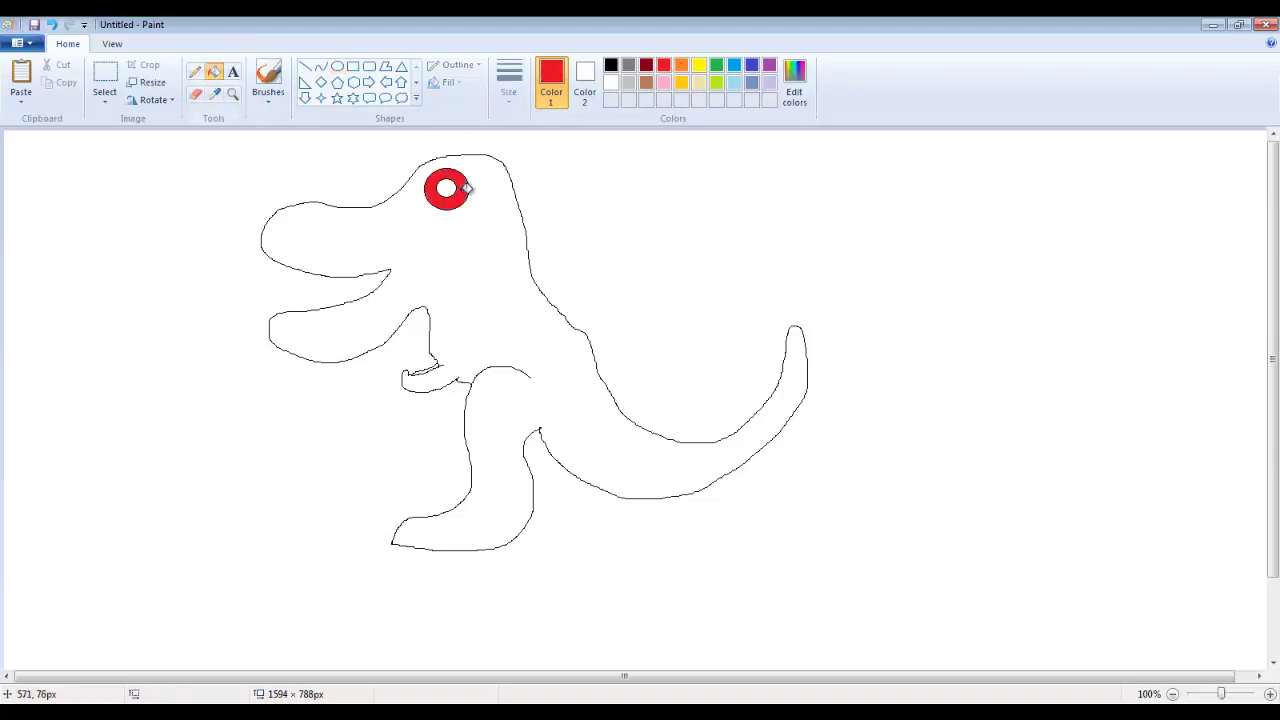
click(716, 66)
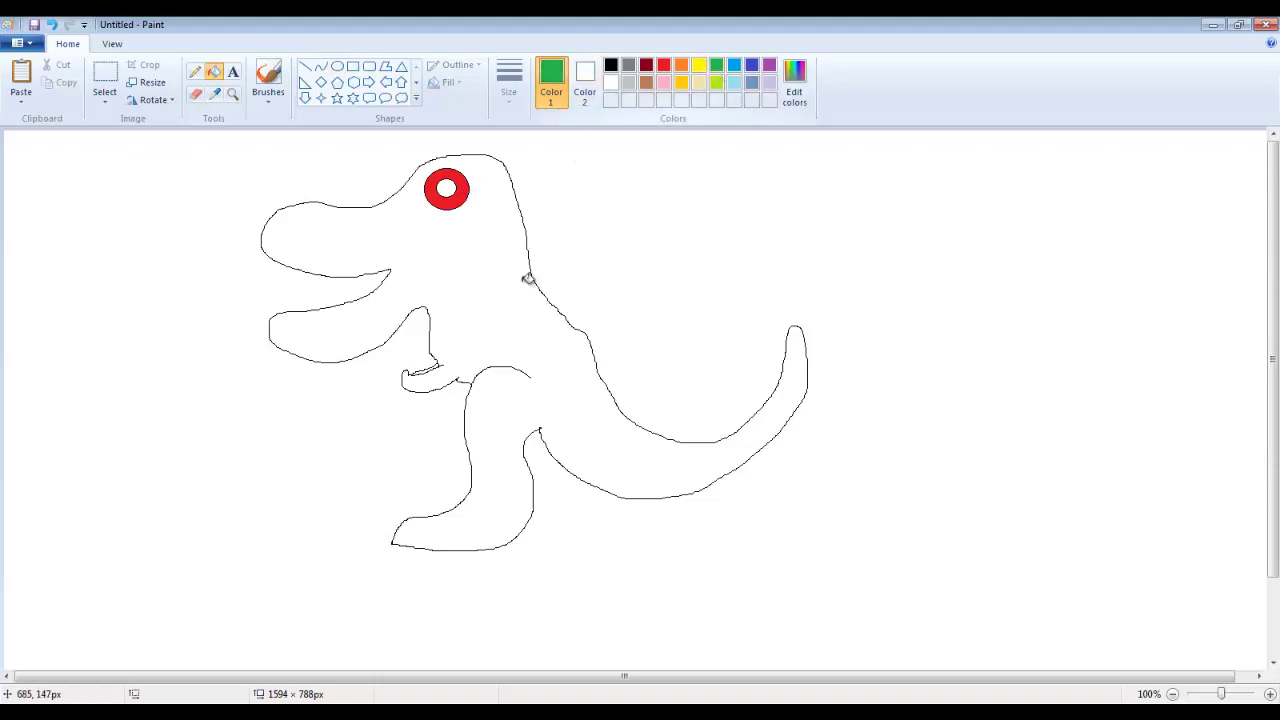
click(493, 289)
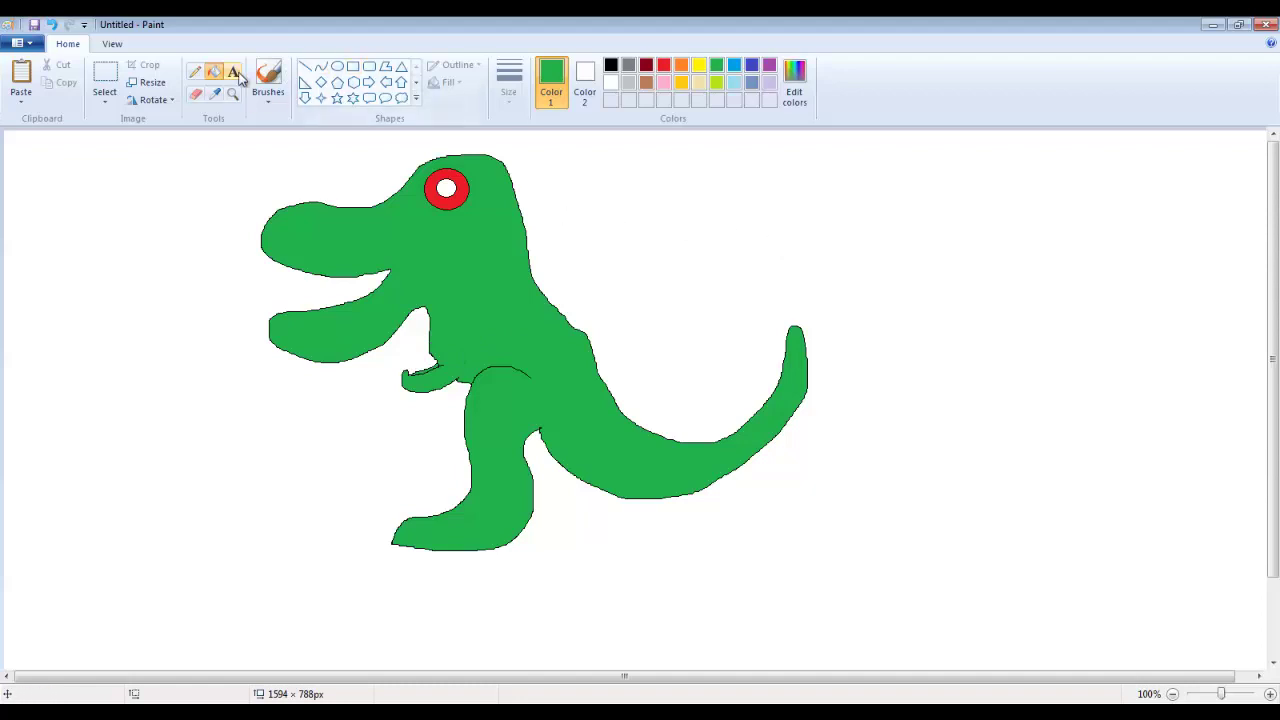
Draw a small black nostril about 22 × 19 px on the dinosaur's snout with the Oval tool and fill it with black.
click(337, 66)
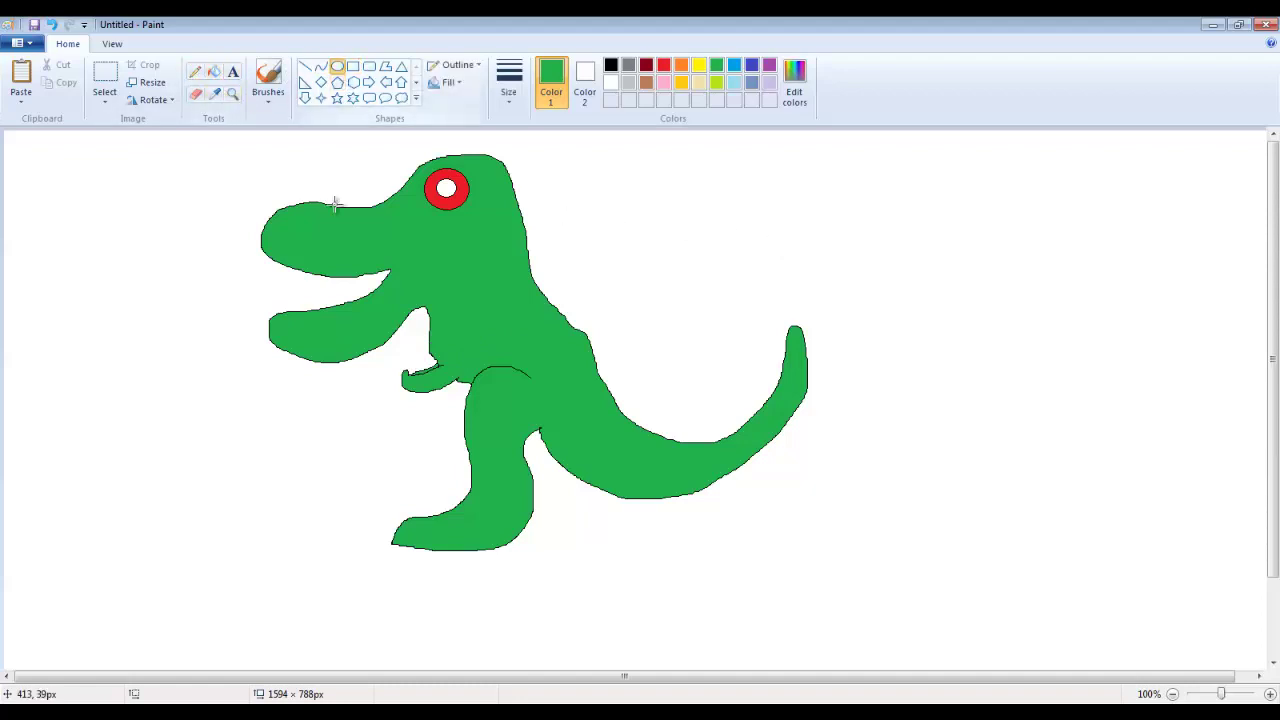
drag(285, 223, 317, 252)
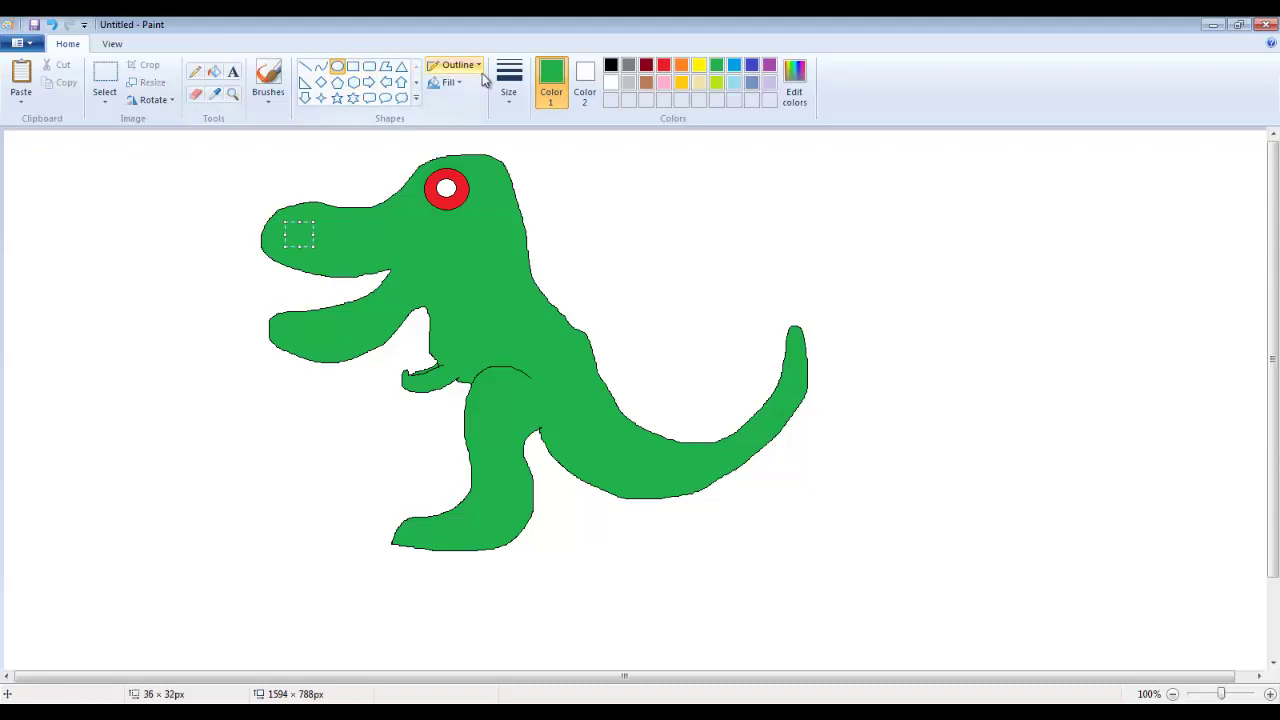
key(ctrl+z)
click(611, 65)
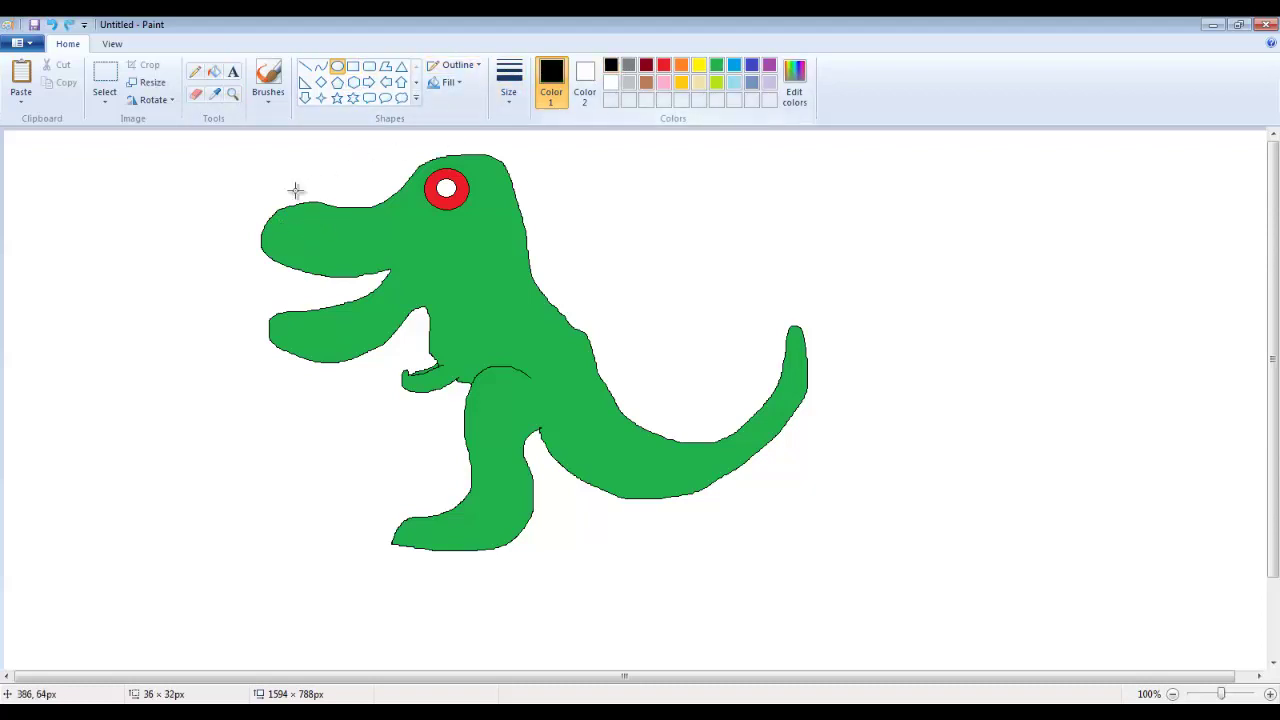
drag(280, 229, 300, 248)
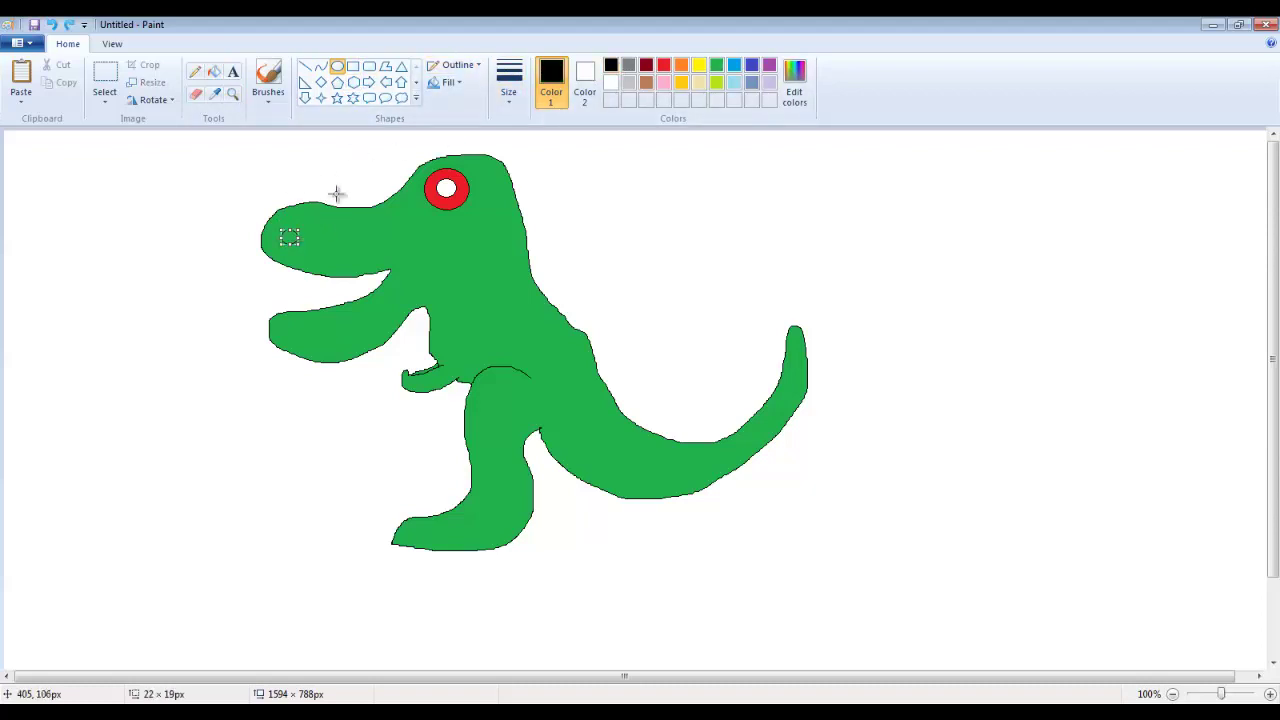
click(213, 72)
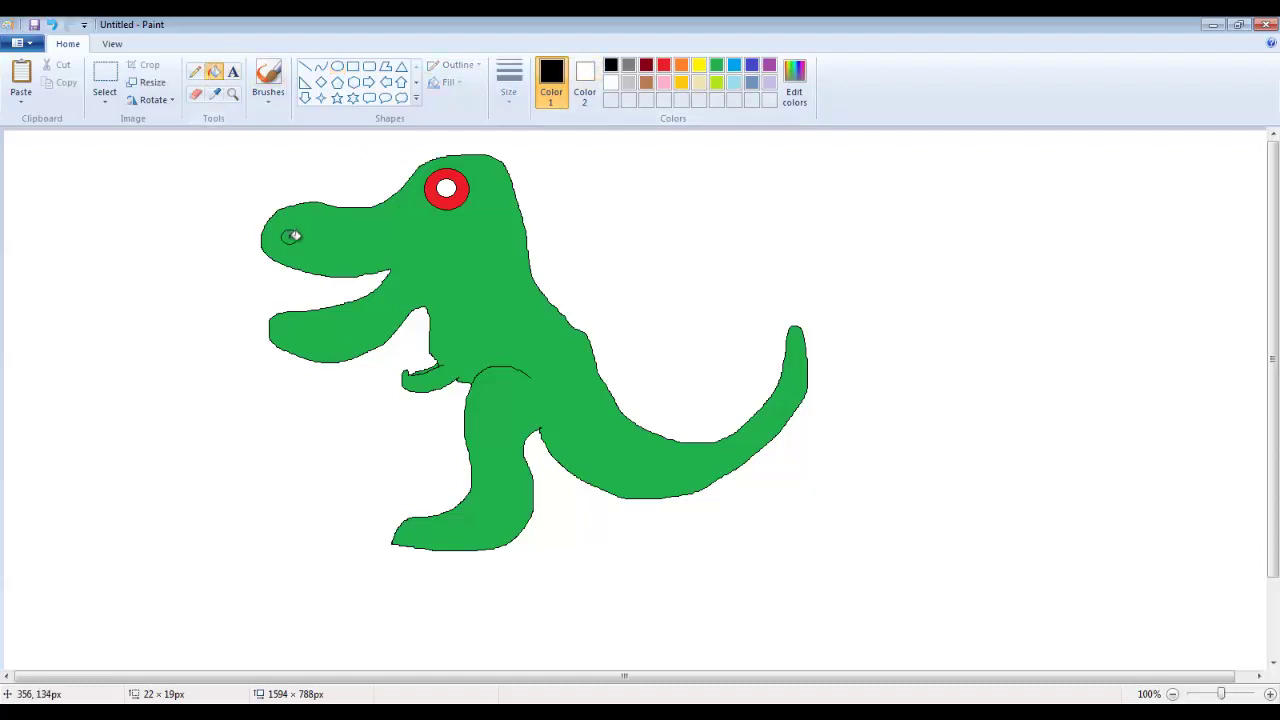
click(289, 237)
Draw thin tooth strips along the dinosaur's upper and lower jaws with the Pencil and erase the stray line ends at the mouth's corner.
click(195, 72)
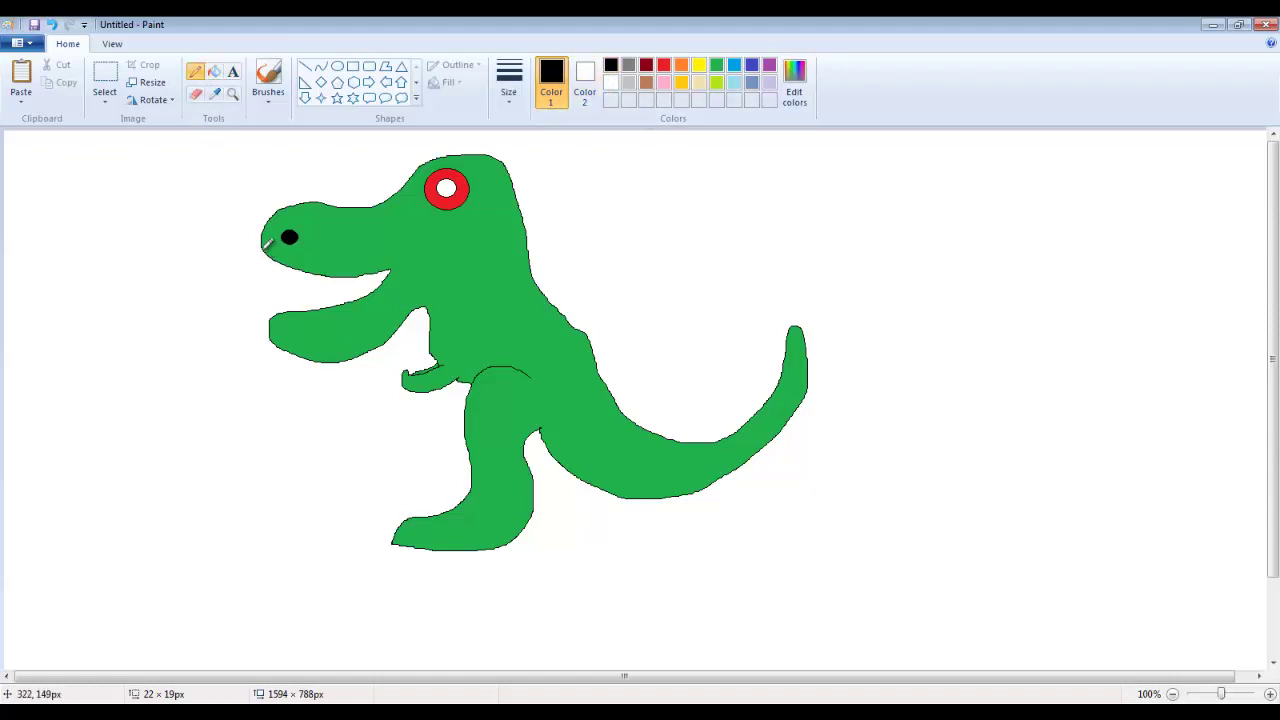
mouse_move(264, 248)
mouse_down()
mouse_move(270, 283)
mouse_move(372, 287)
mouse_up()
drag(287, 307, 360, 289)
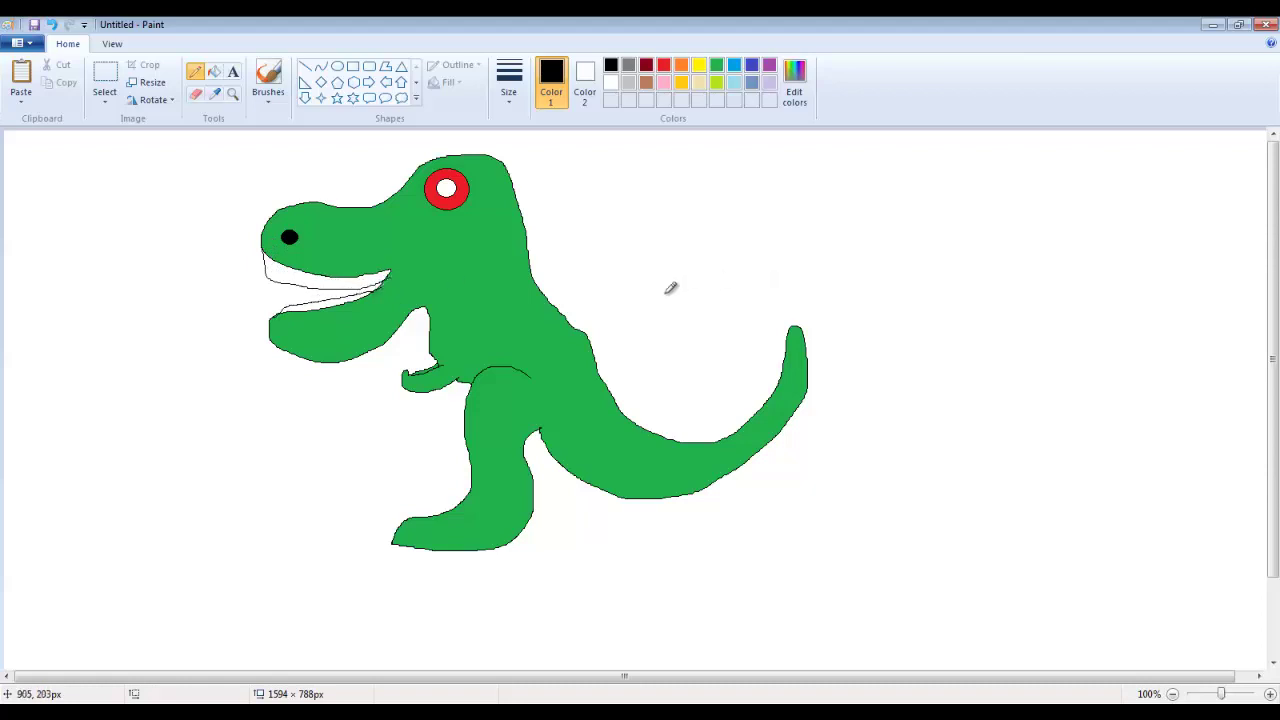
click(195, 93)
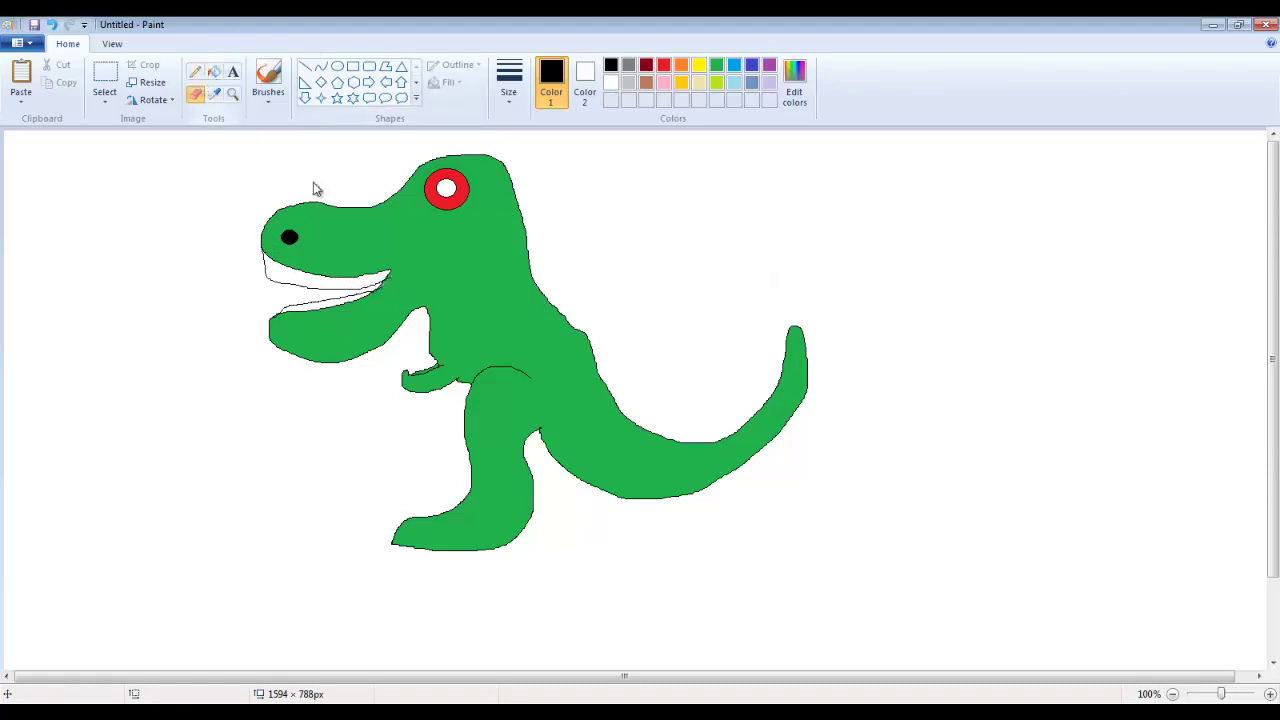
click(389, 289)
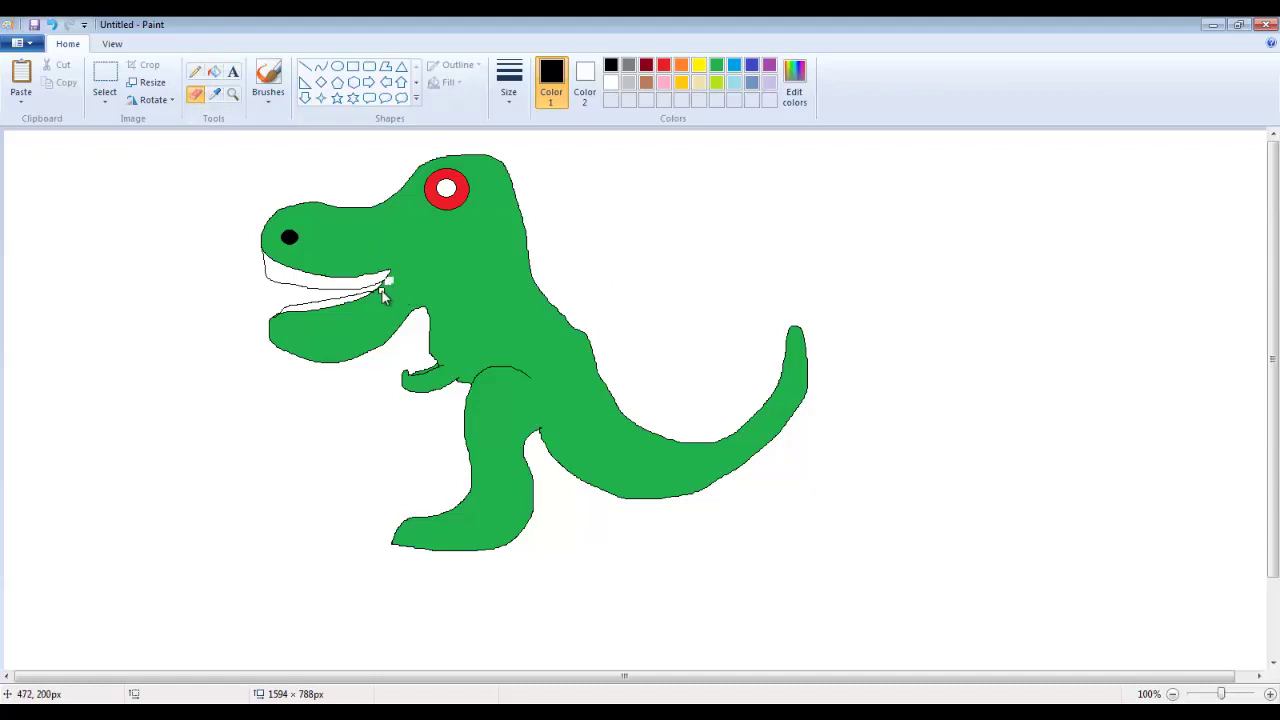
Fill the two erased white patches beside the mouth's corner with the green body color.
click(232, 93)
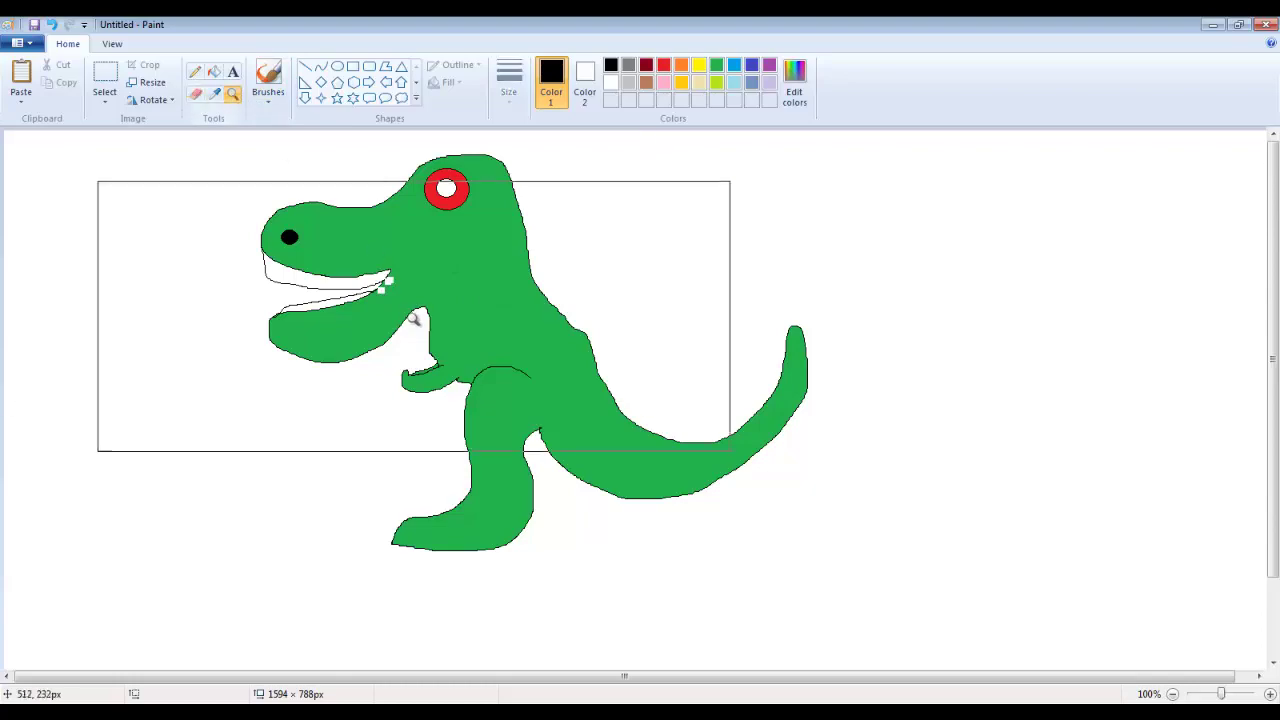
click(414, 319)
click(686, 432)
scroll(300, 270, up, 5)
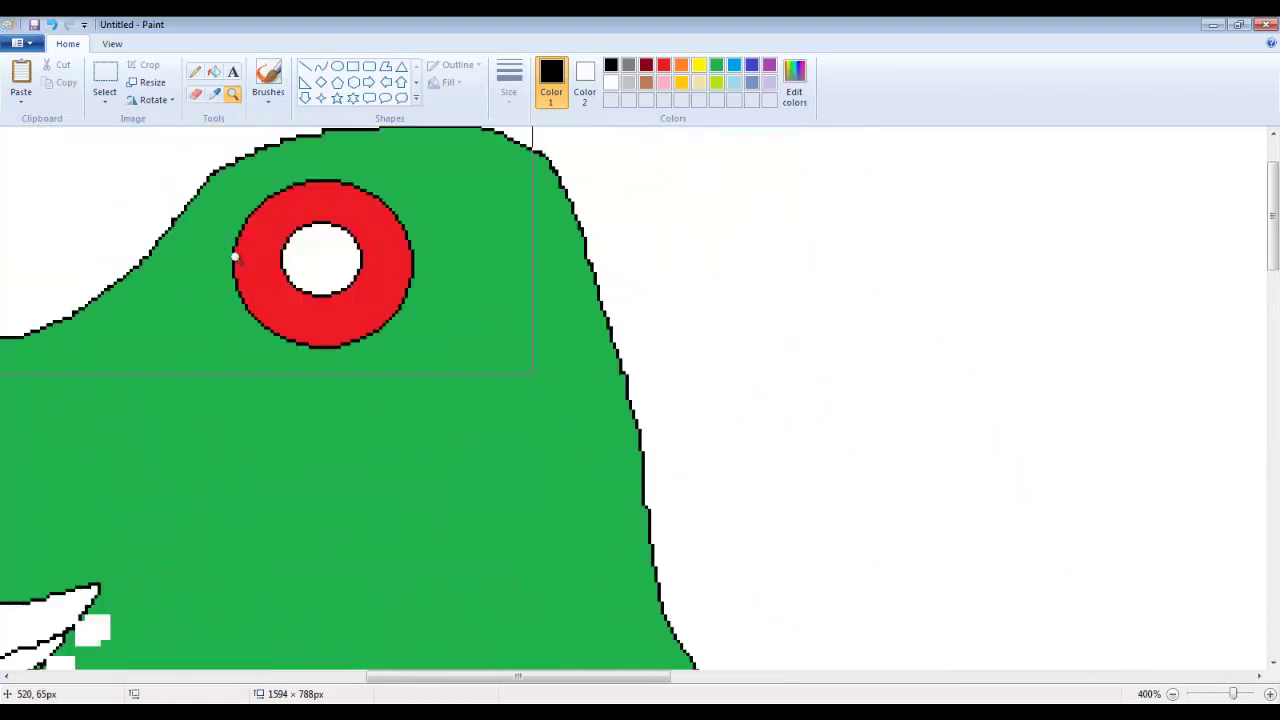
drag(658, 690, 580, 690)
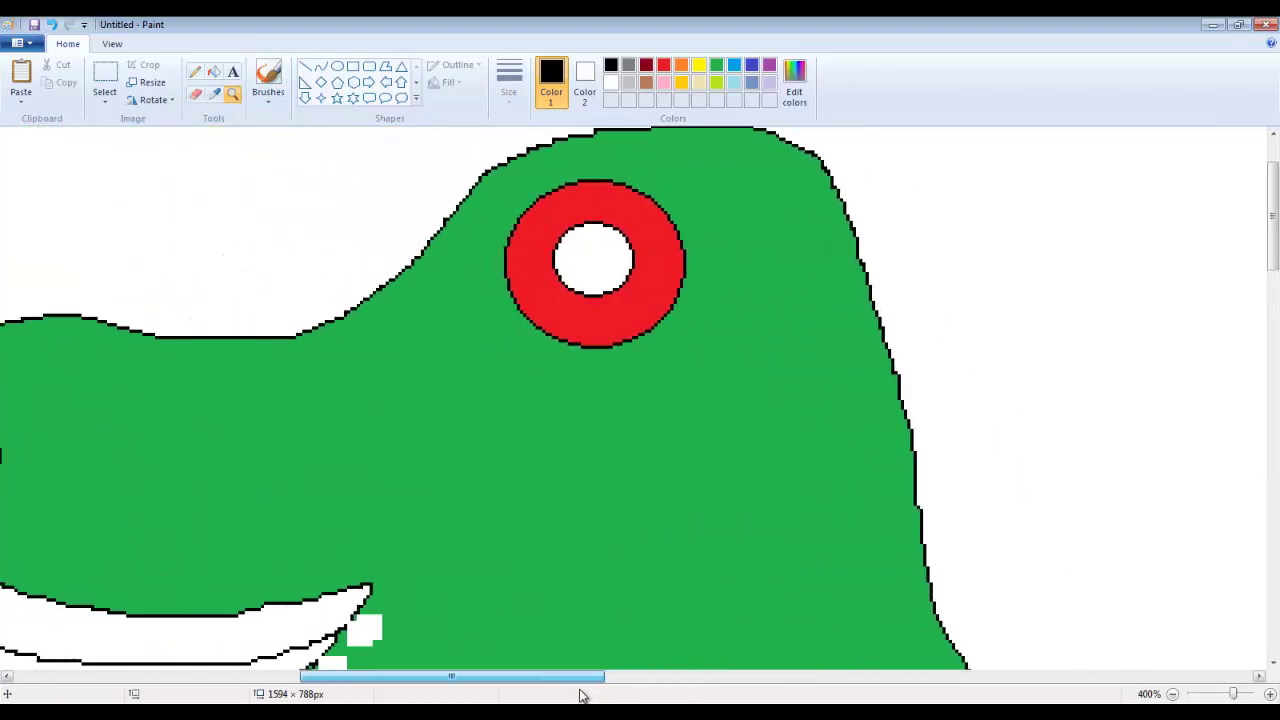
scroll(374, 346, down, 6)
scroll(389, 257, up, 3)
scroll(389, 257, up, 3)
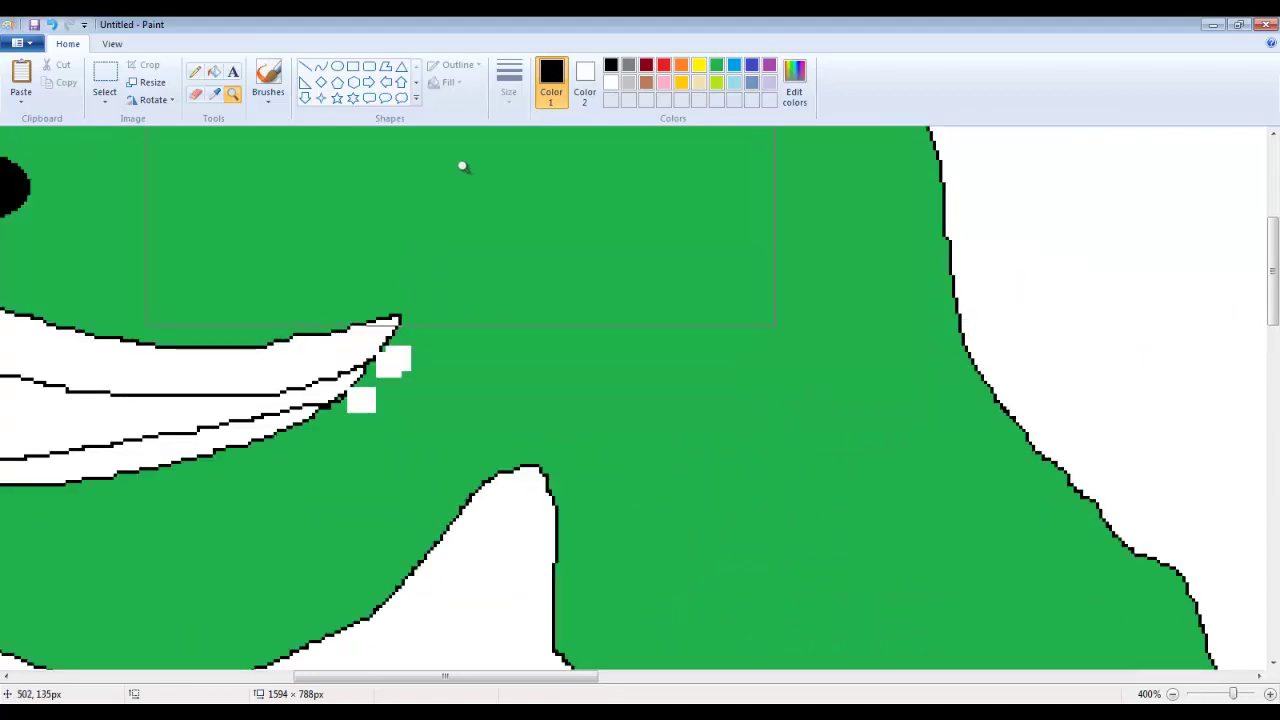
click(196, 74)
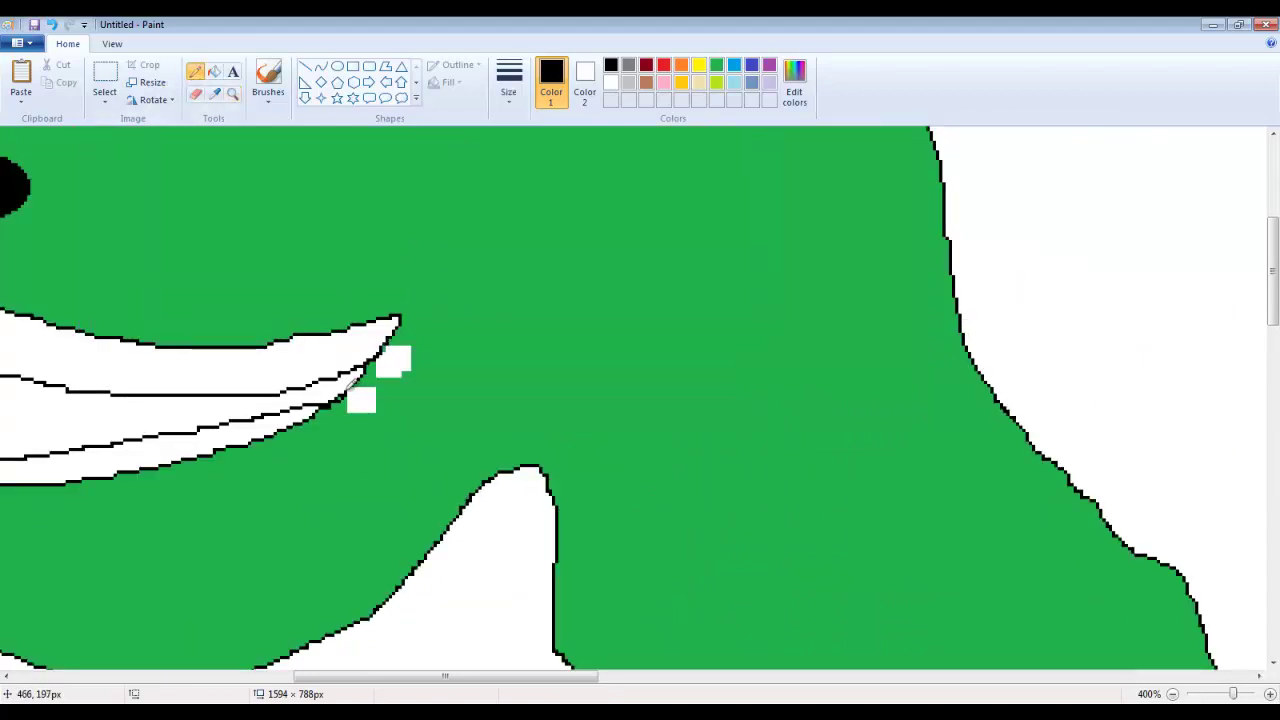
click(214, 71)
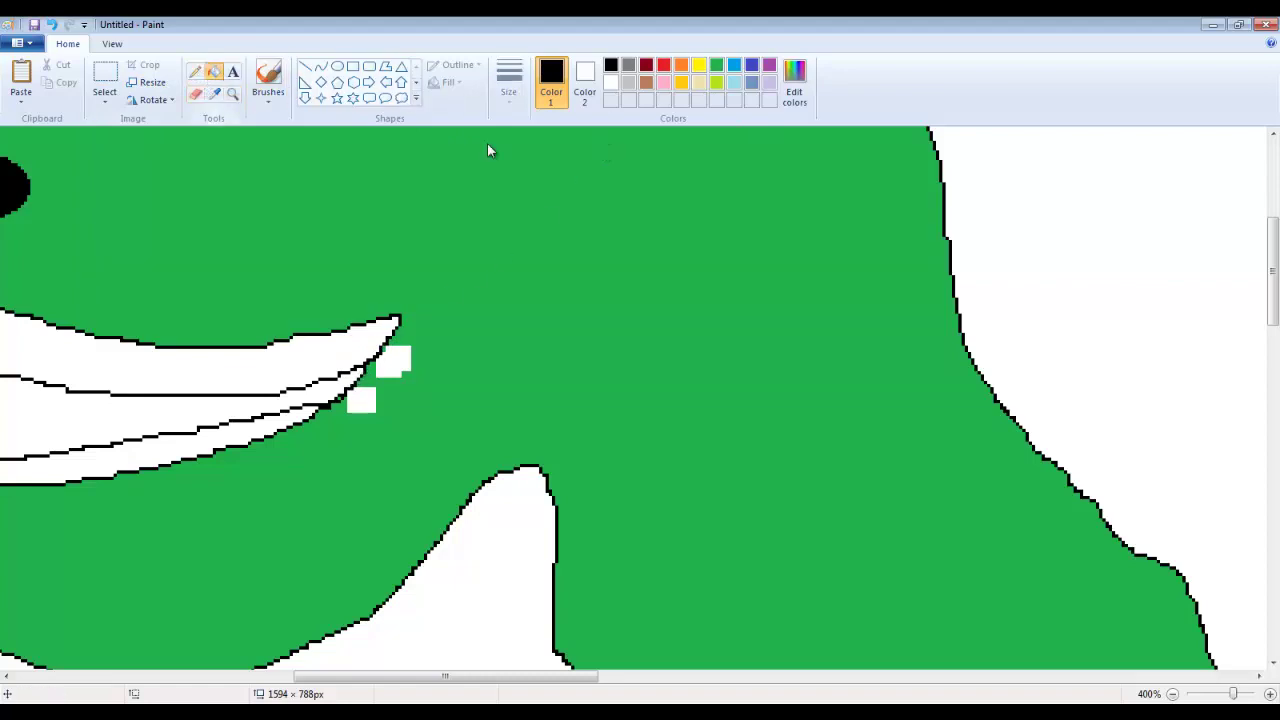
click(715, 66)
click(394, 362)
click(362, 400)
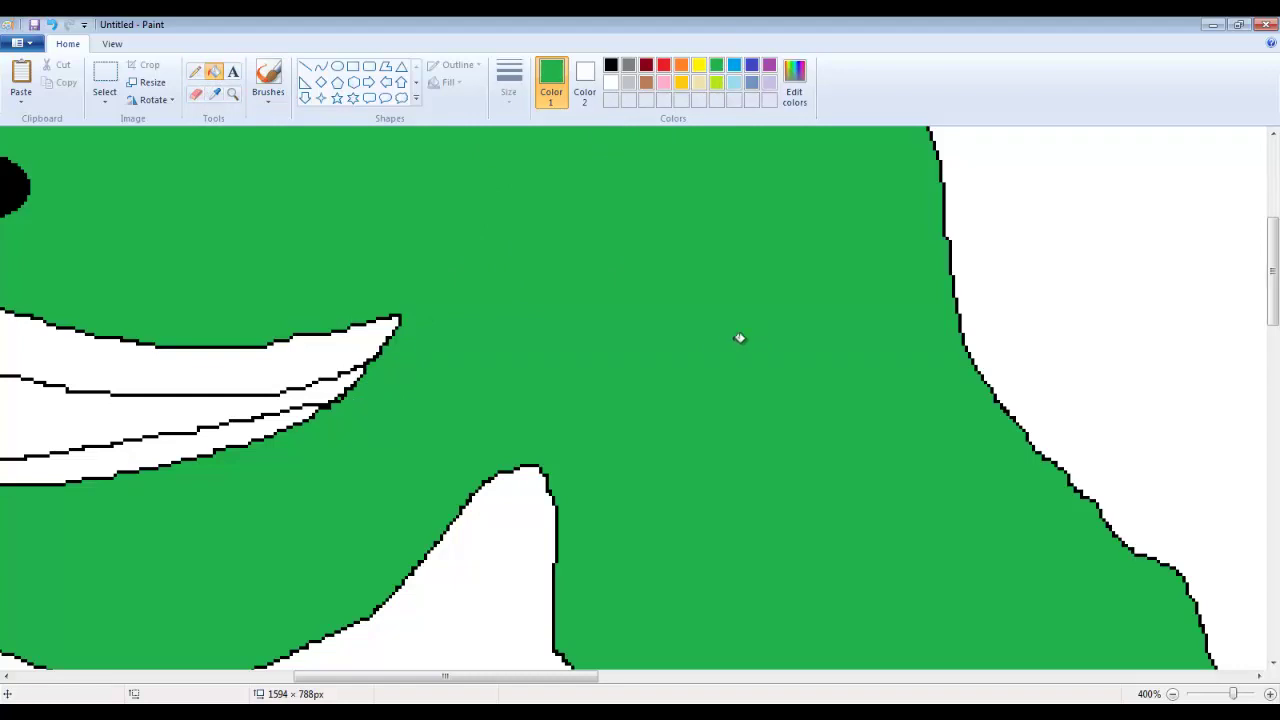
Draw two roughly parallel curved black lines with the Pencil from the base of the dinosaur's neck to its lower back.
click(232, 93)
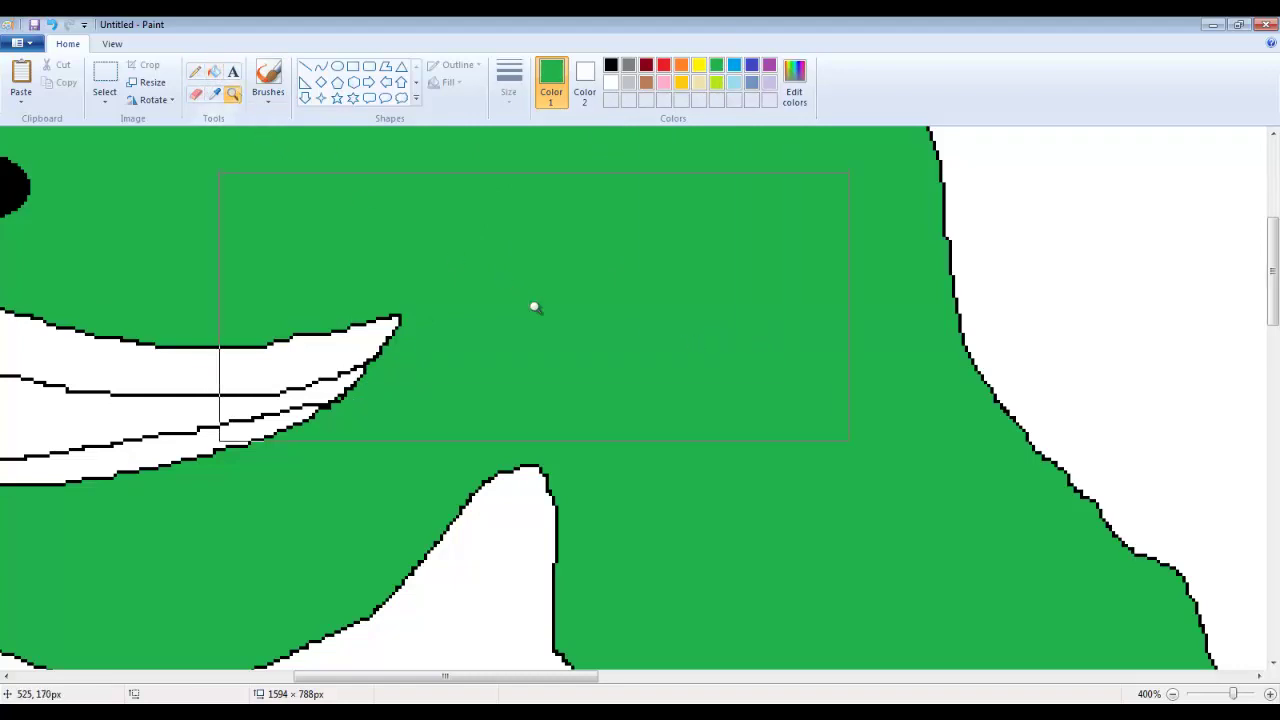
right_click(530, 306)
right_click(522, 313)
scroll(522, 313, up, 2)
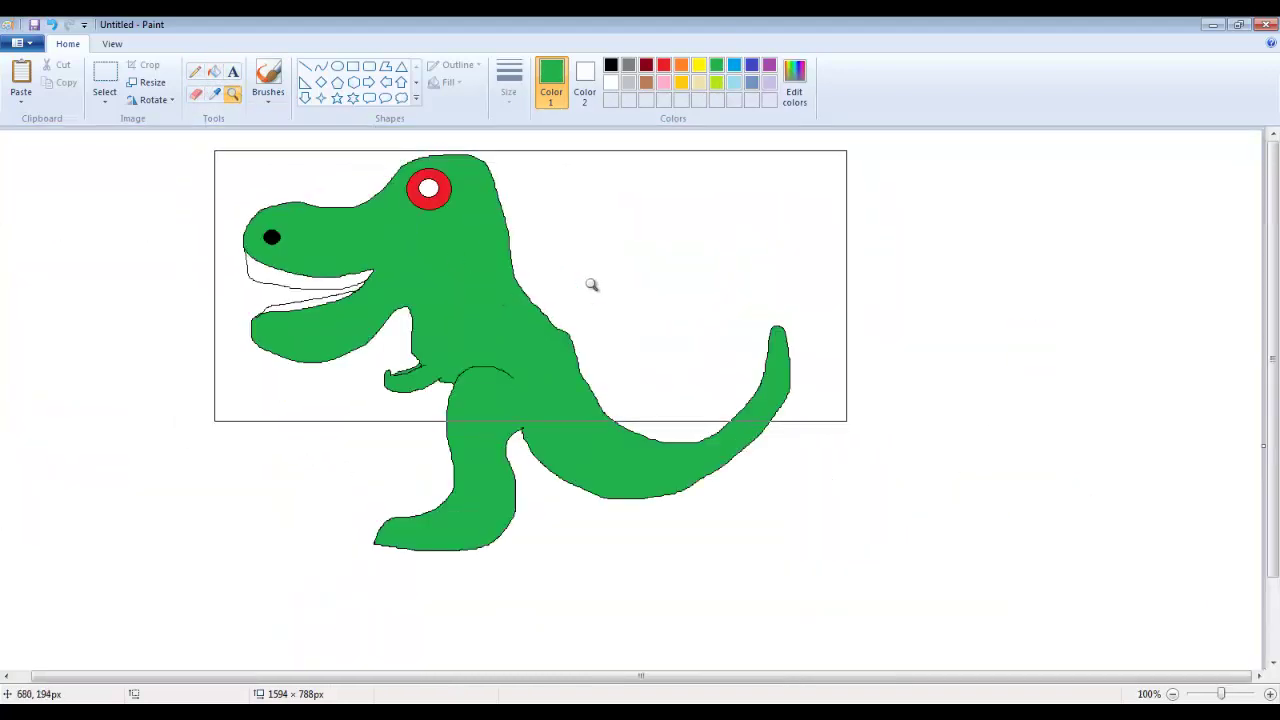
click(195, 71)
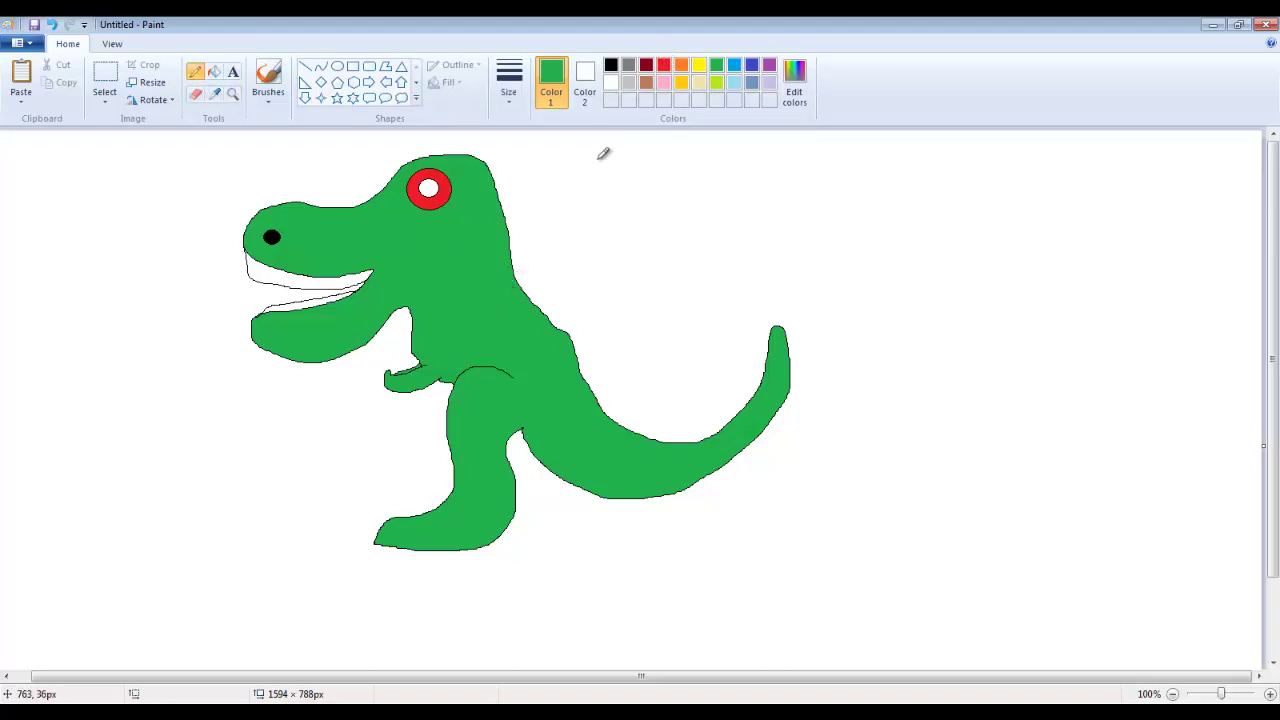
click(611, 65)
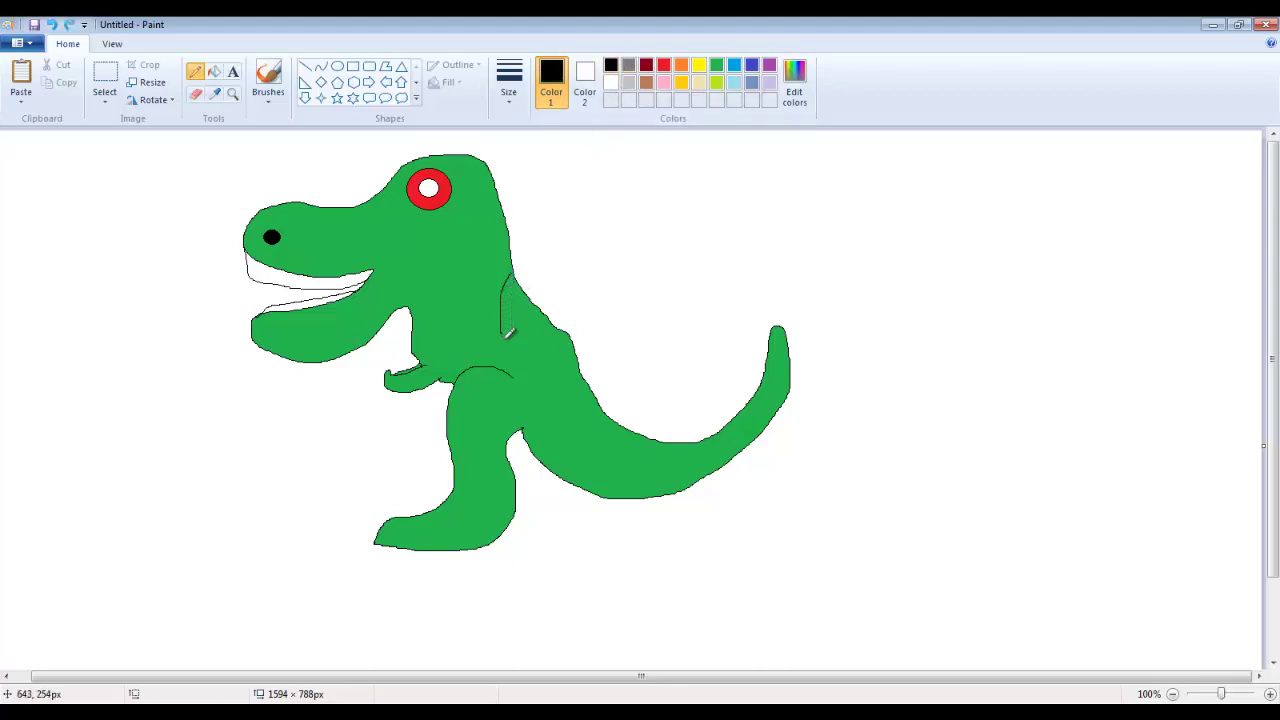
drag(548, 366, 585, 372)
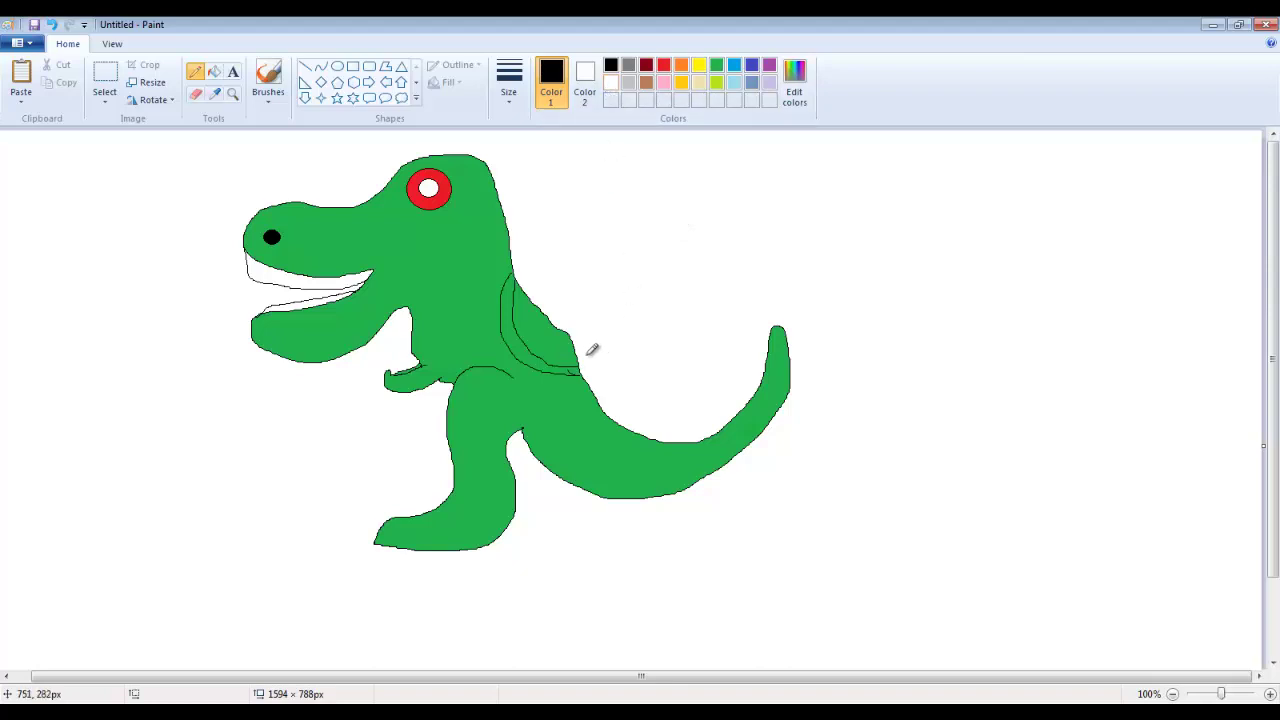
Extend the lower ends of the two curved lines to the dinosaur's back outline with the Pencil.
click(233, 94)
click(514, 351)
click(772, 418)
scroll(480, 366, up, 2)
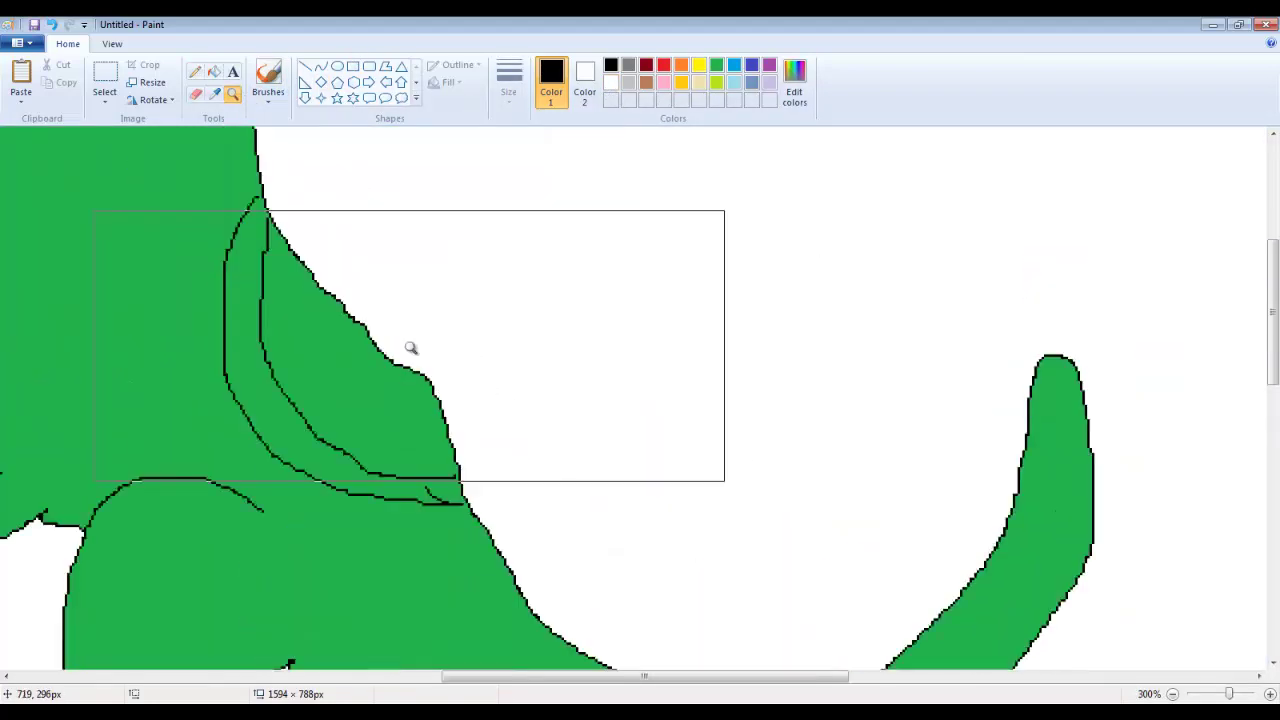
click(420, 497)
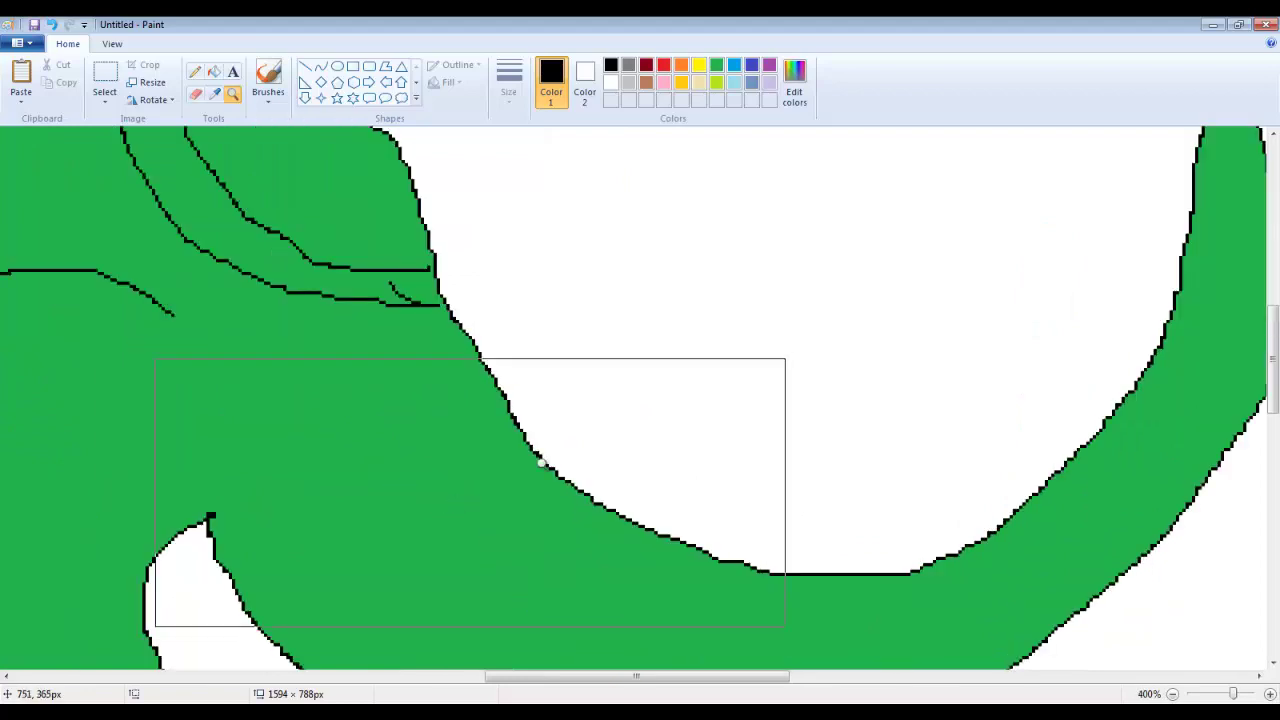
click(195, 71)
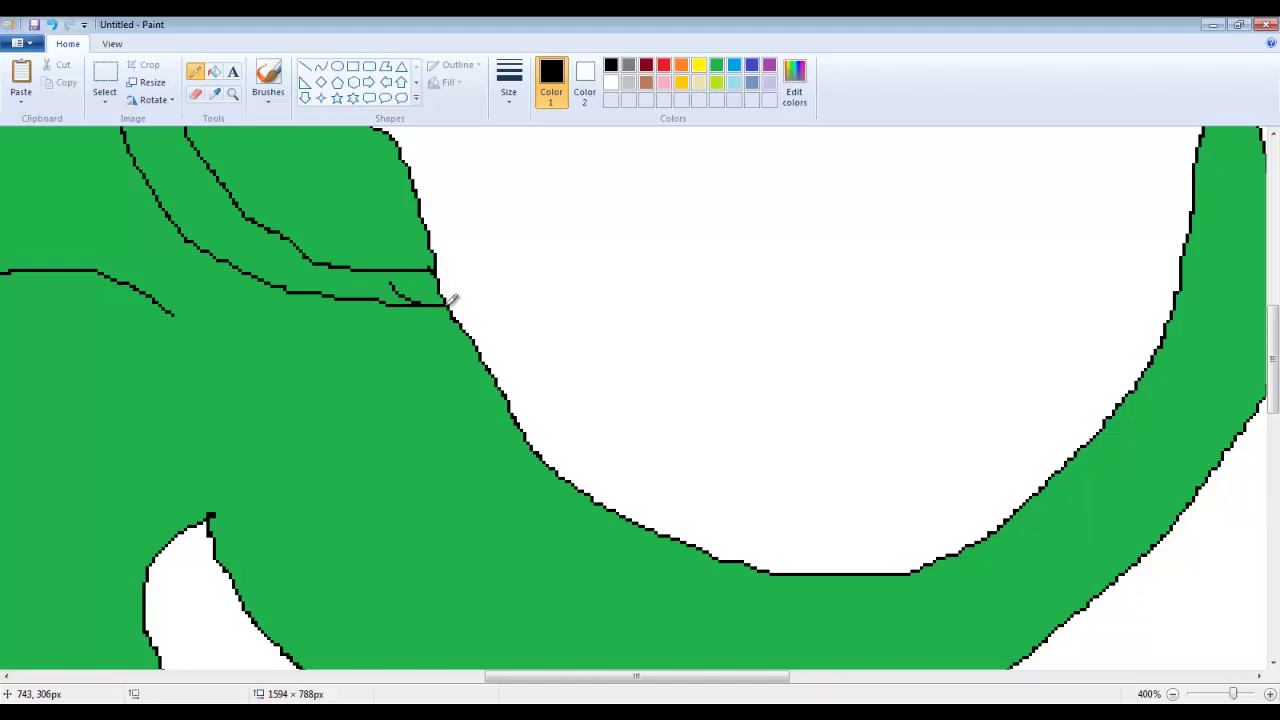
Erase the stray mark between the two curved lines near their lower ends.
click(195, 94)
key(ctrl+z)
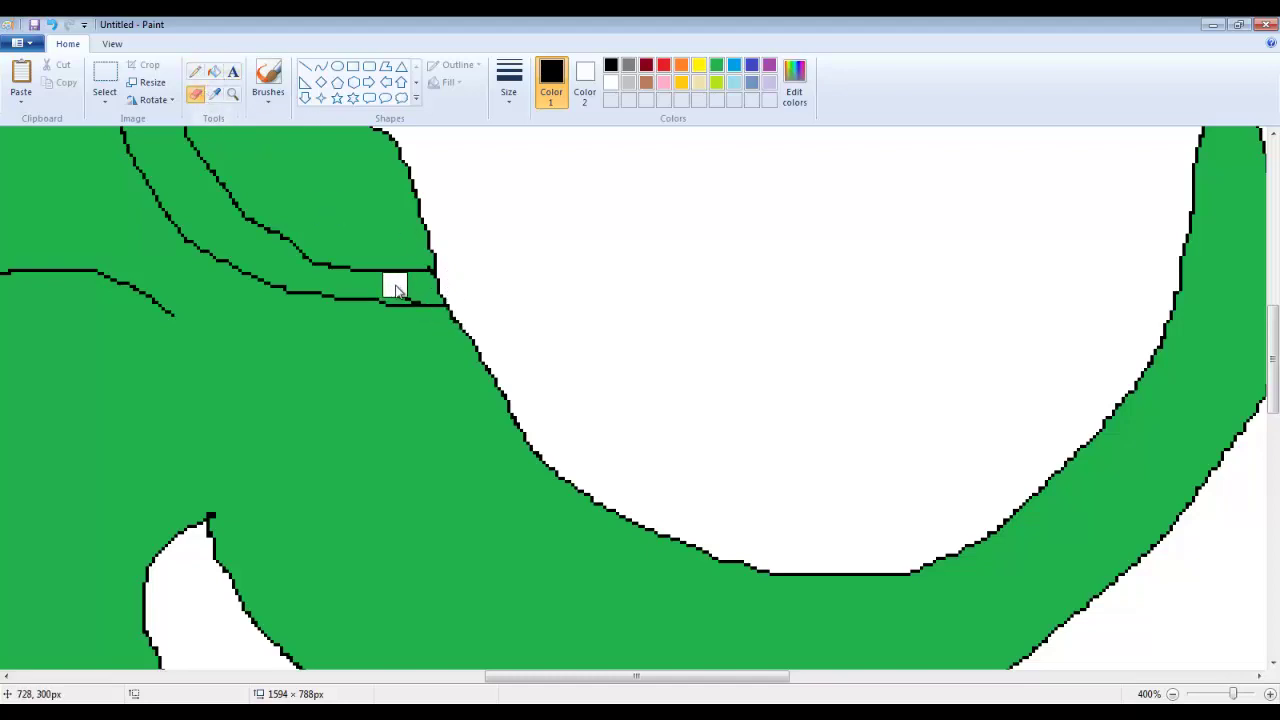
drag(396, 290, 408, 287)
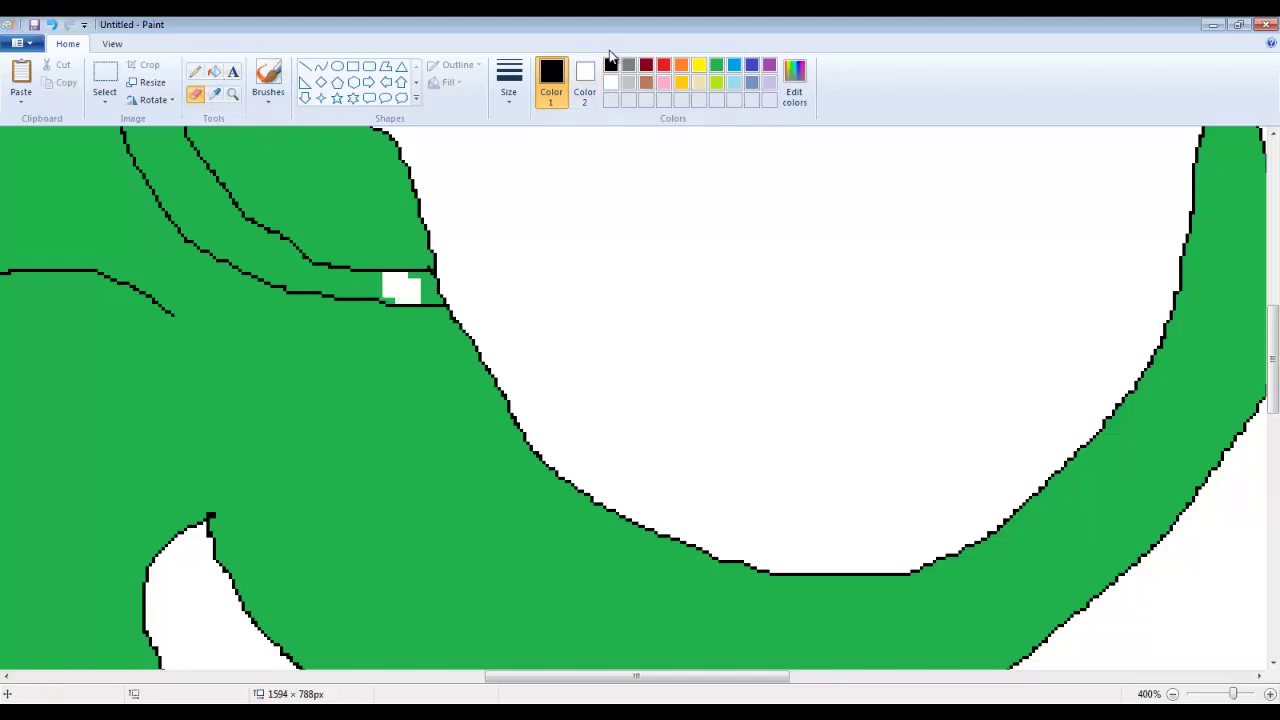
click(585, 82)
click(214, 71)
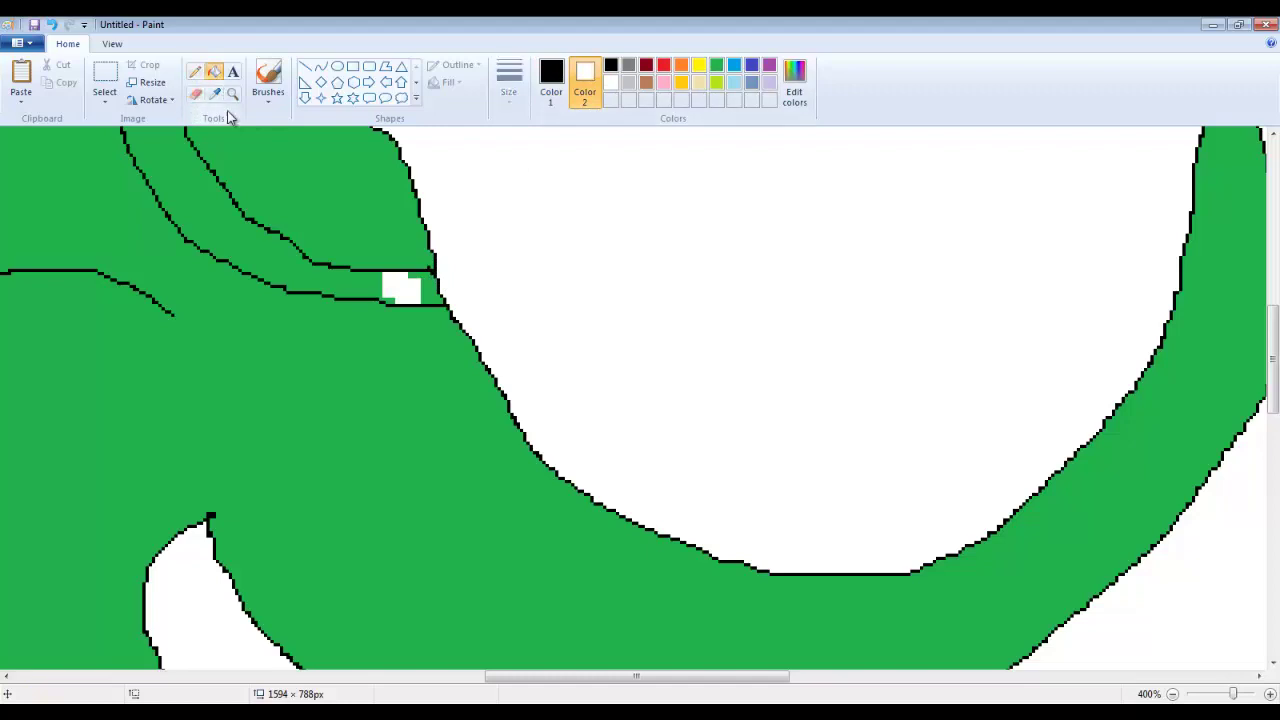
click(197, 187)
key(ctrl+z)
click(266, 252)
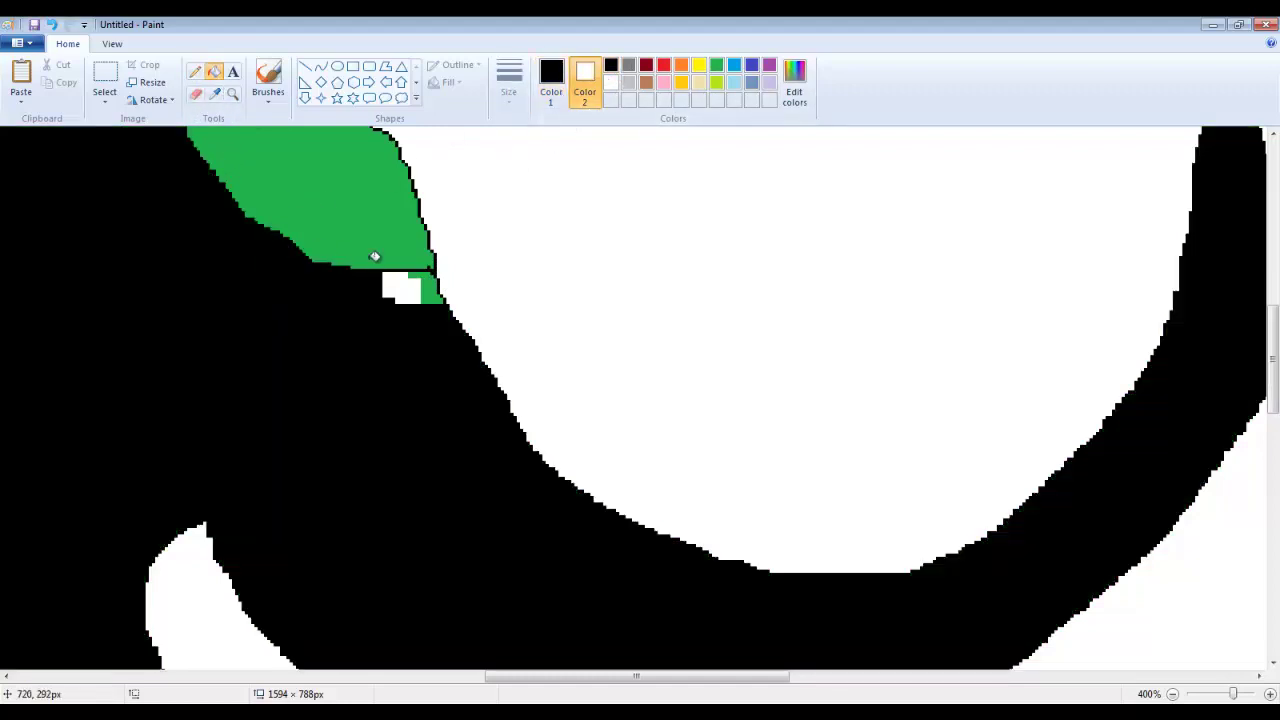
key(ctrl+z)
Close the gap between the outer curved line's upper end and the neck outline with the black Pencil.
drag(580, 683, 534, 680)
scroll(831, 374, left, 3)
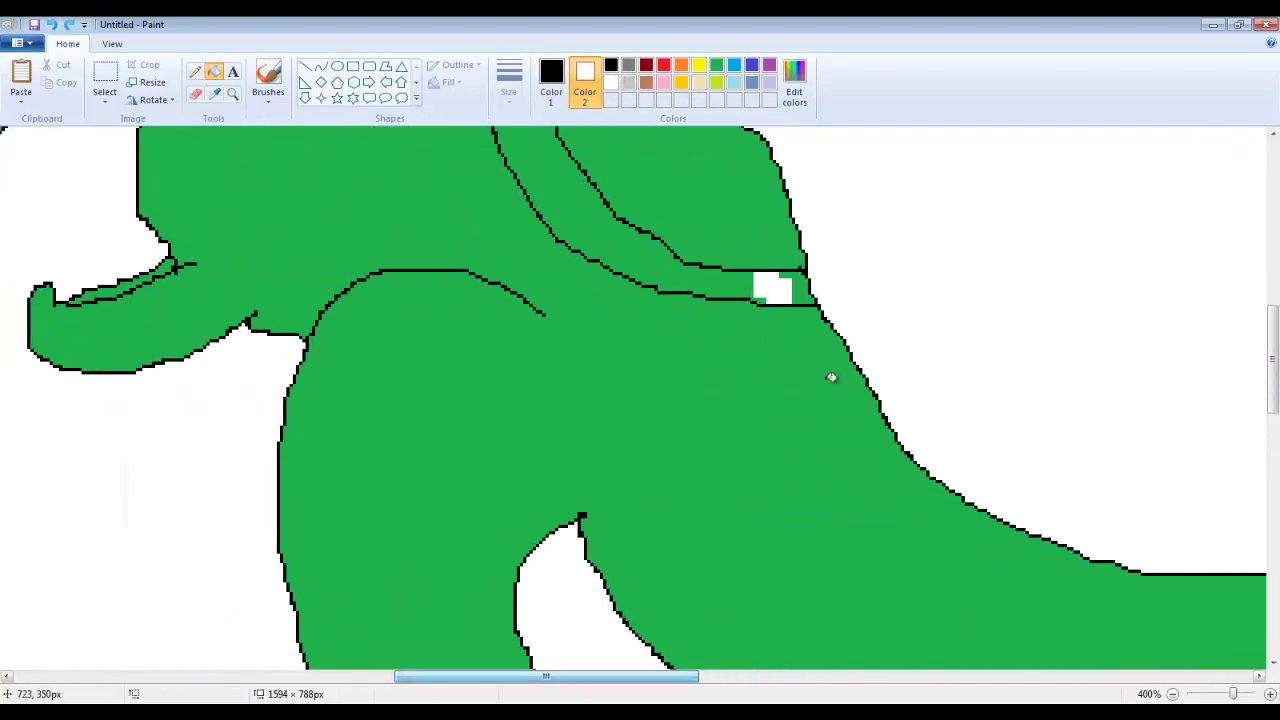
scroll(857, 357, up, 5)
scroll(793, 347, down, 3)
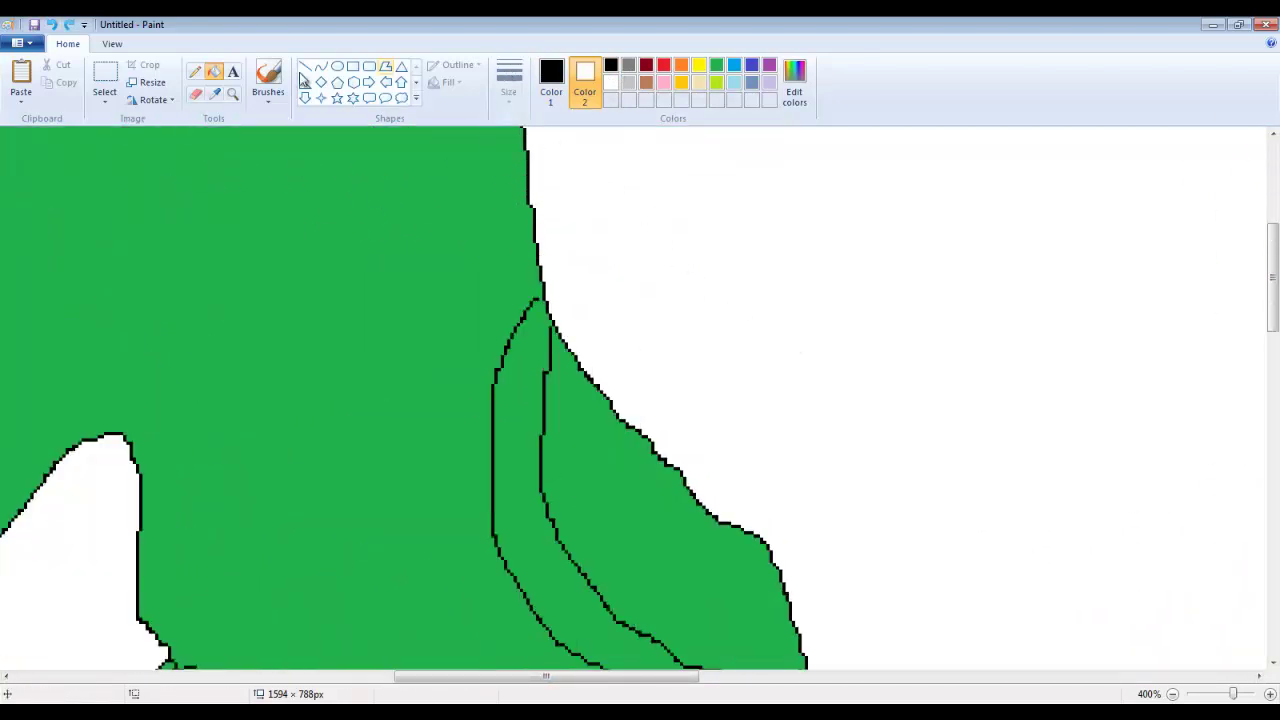
click(200, 78)
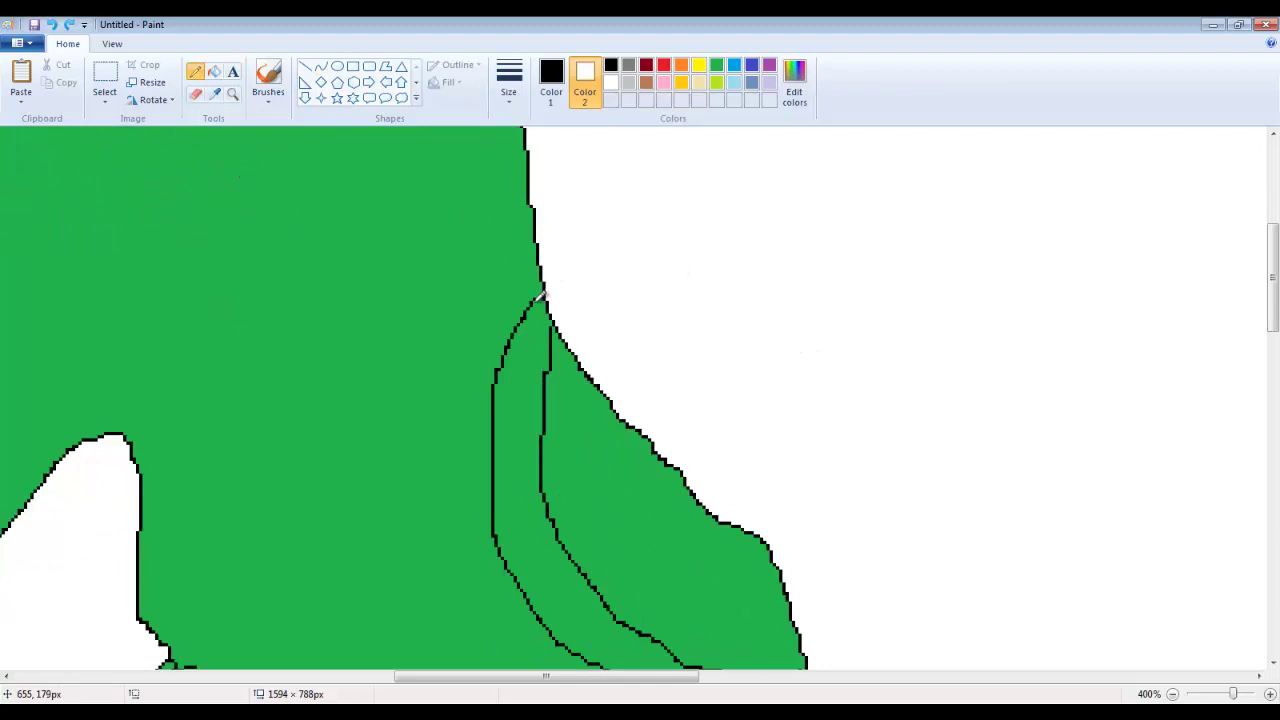
Fill the whole curved band on the dinosaur's back with white and the area between it and the back outline with red.
click(551, 80)
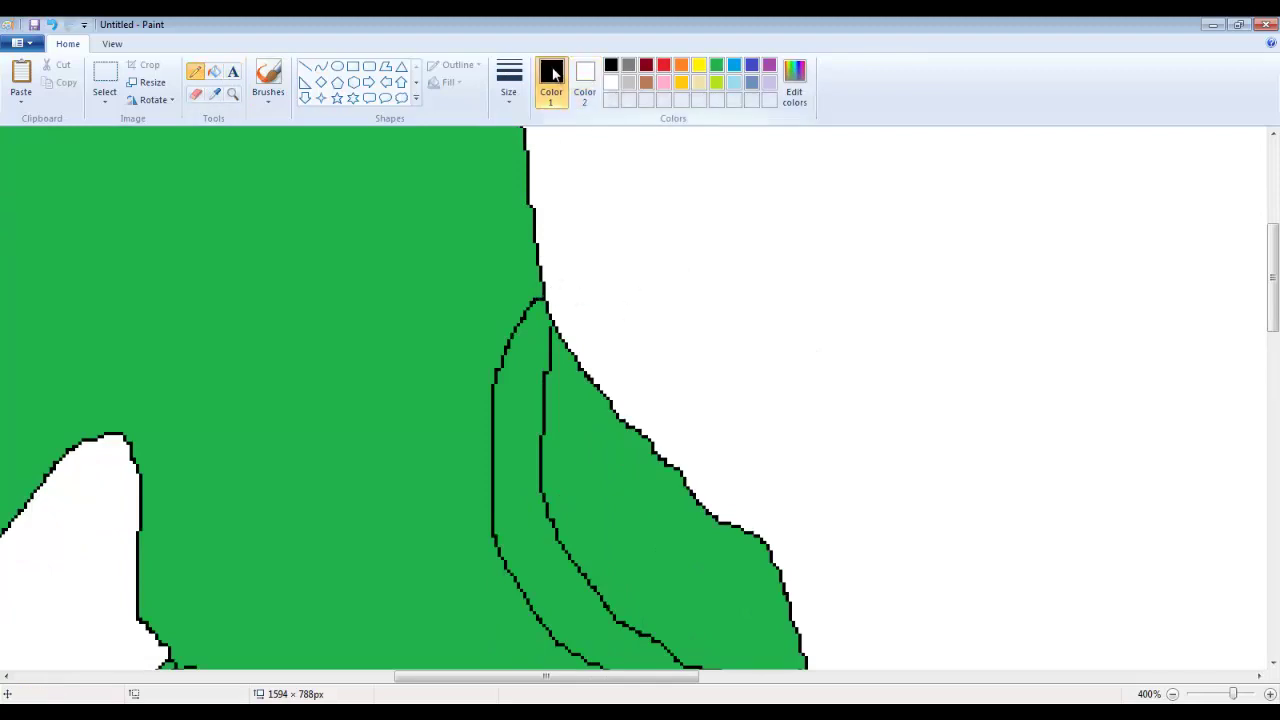
click(215, 75)
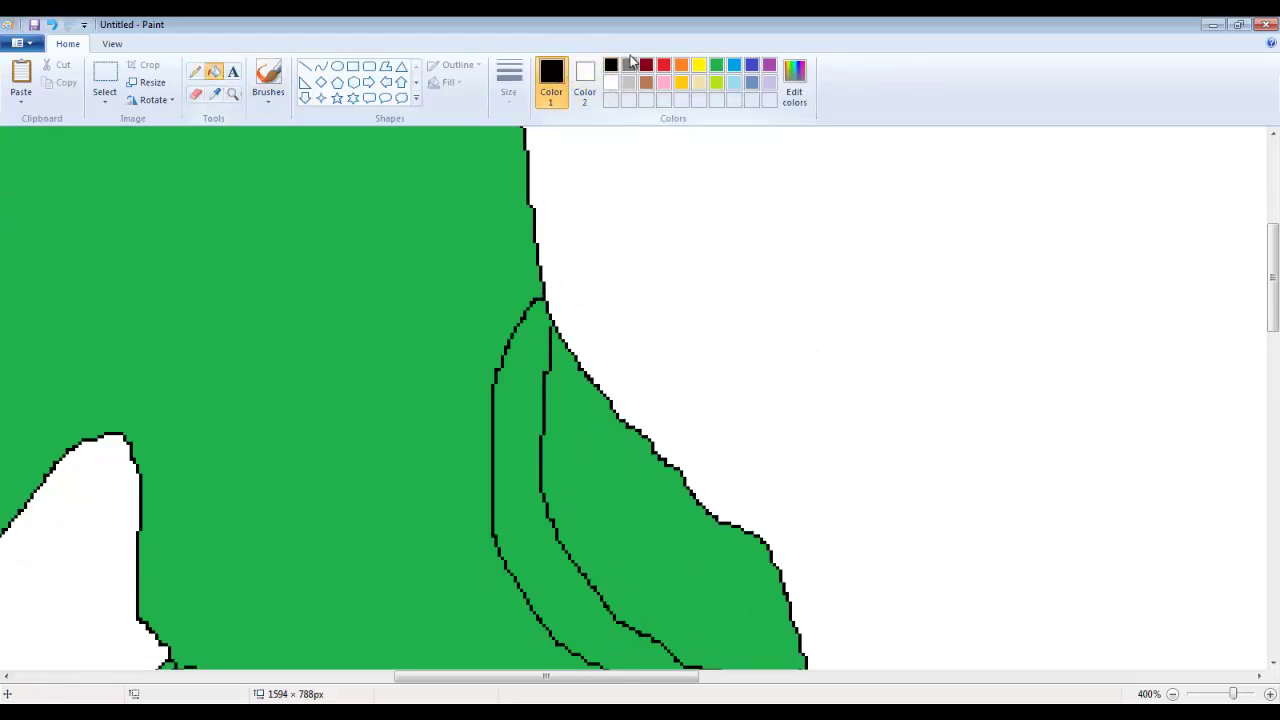
click(611, 82)
click(539, 358)
scroll(806, 266, down, 5)
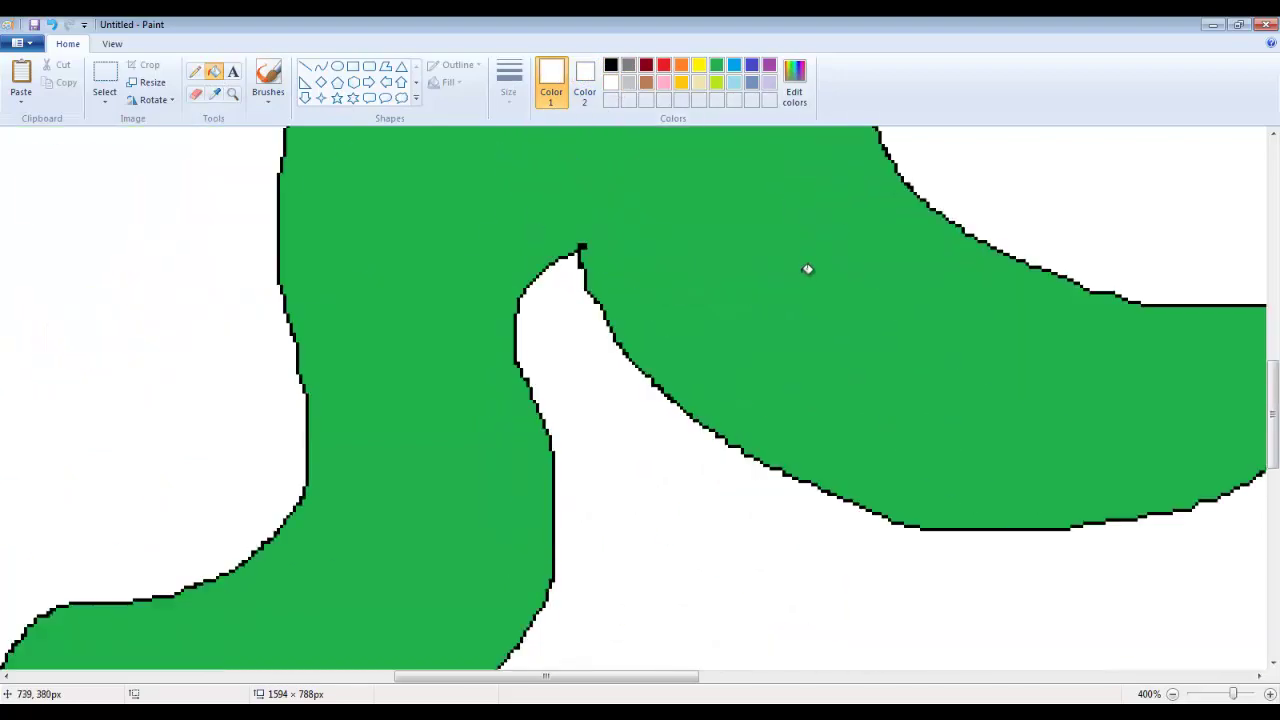
scroll(823, 271, up, 6)
scroll(826, 270, down, 4)
scroll(826, 270, up, 3)
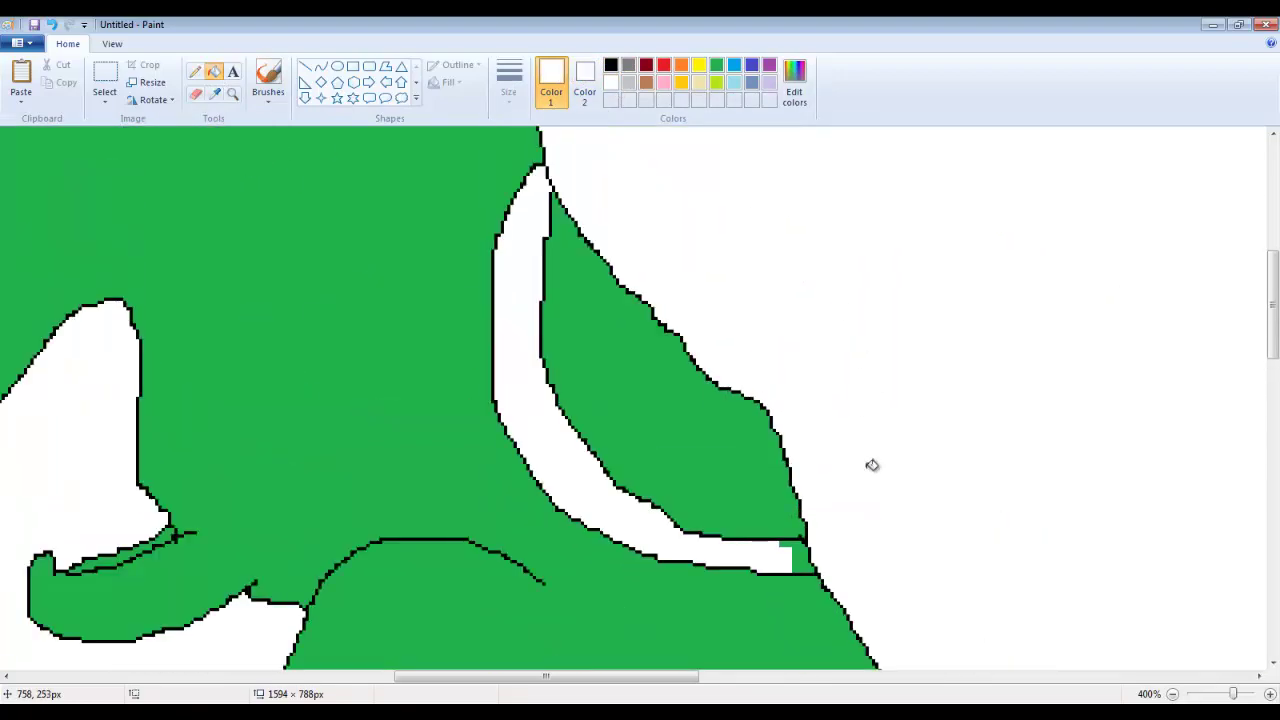
click(806, 560)
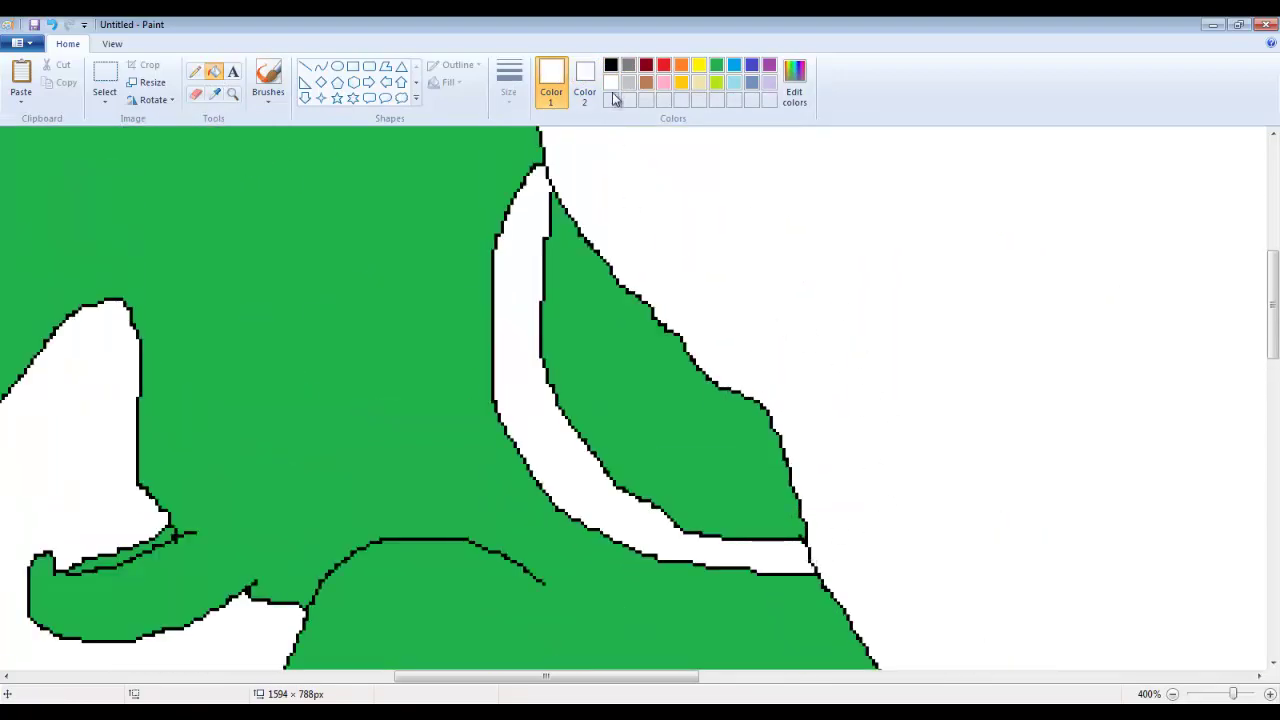
click(663, 65)
click(627, 367)
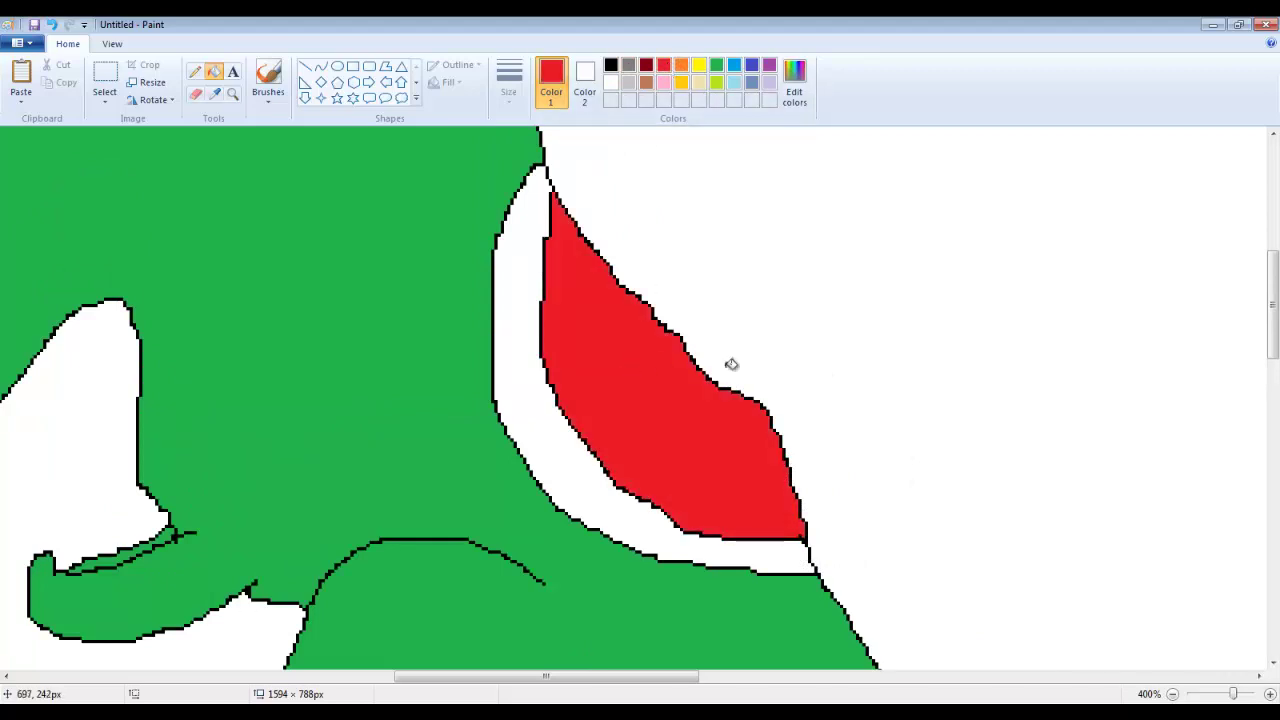
Add small black dots with a thicker Pencil line across the red area on the dinosaur's back.
click(232, 94)
right_click(366, 270)
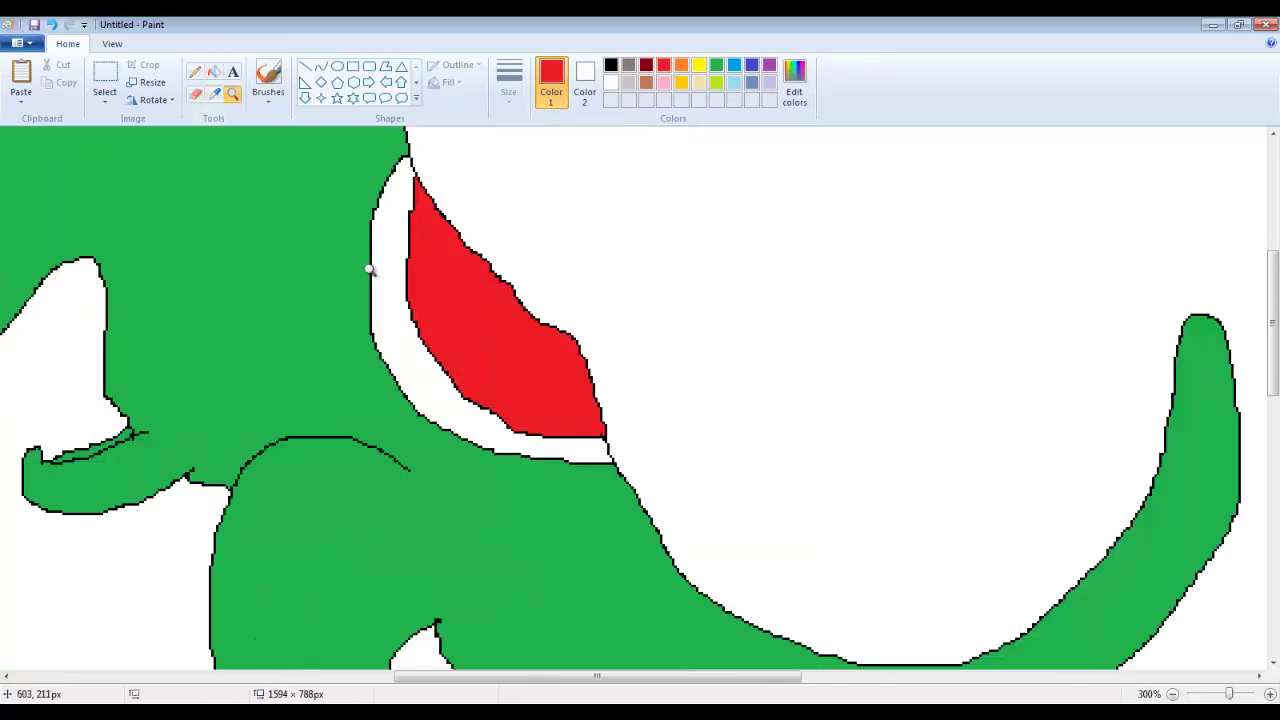
right_click(371, 271)
right_click(450, 276)
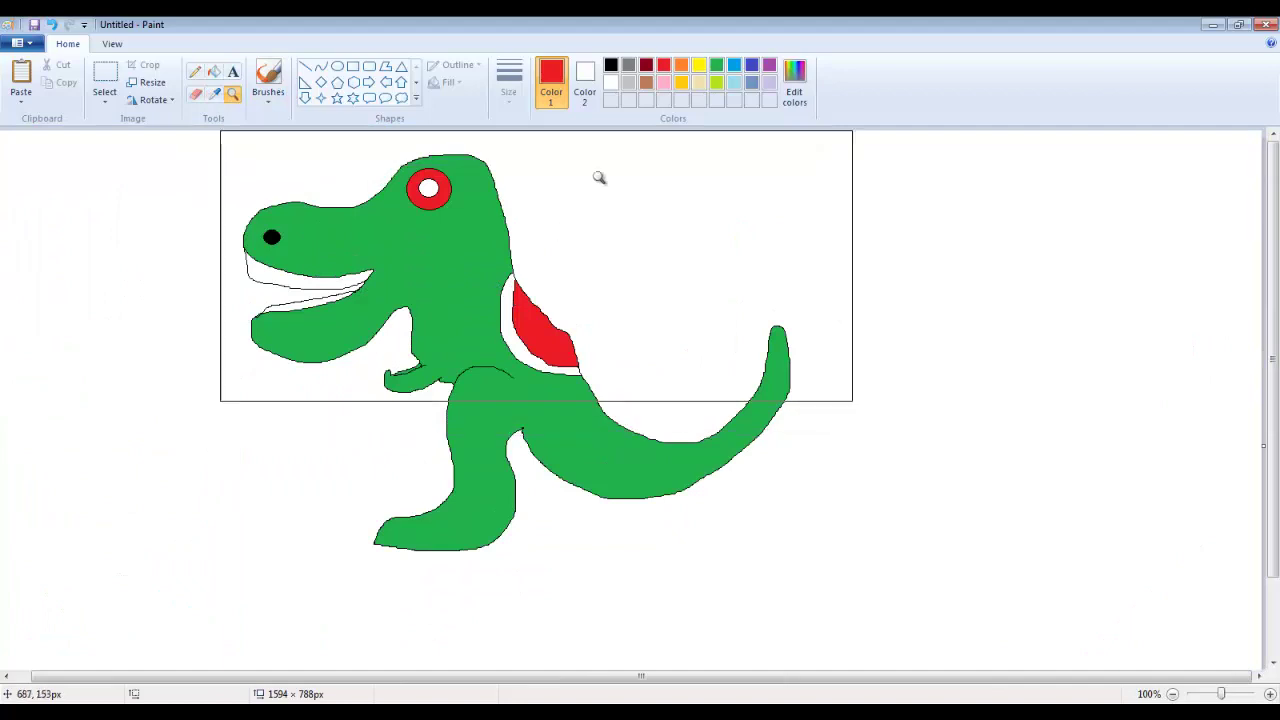
click(611, 65)
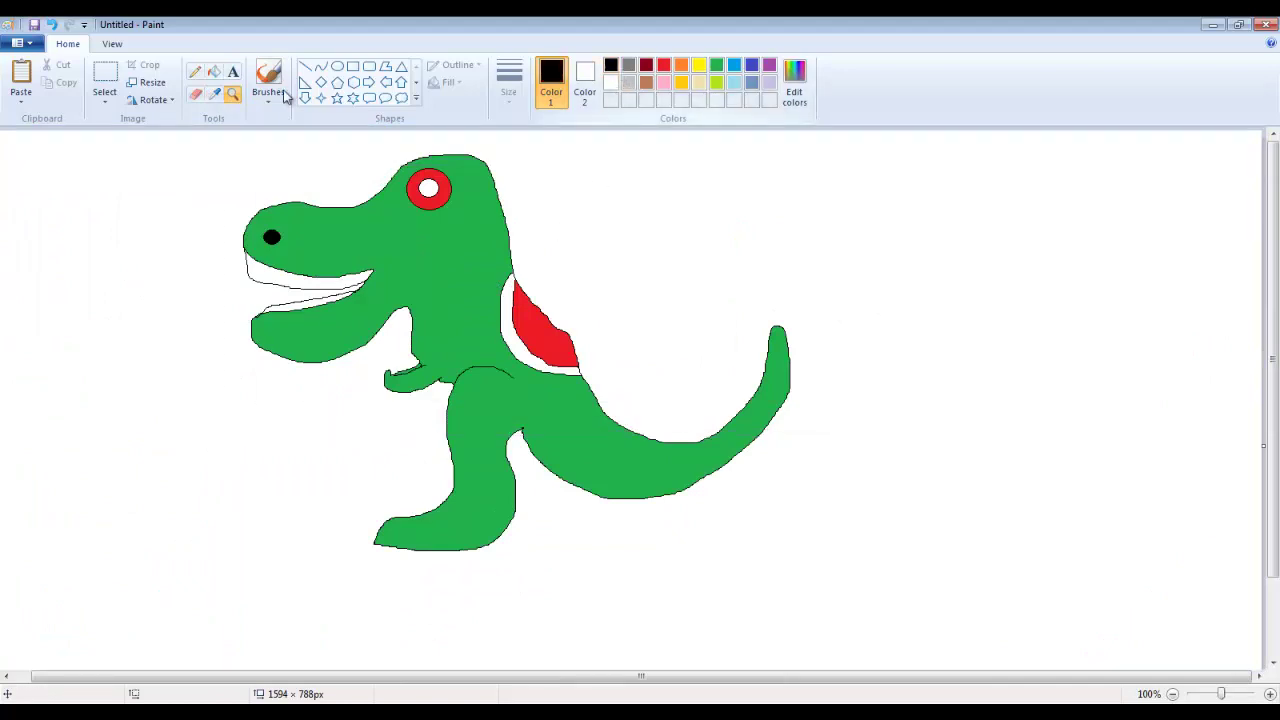
click(195, 72)
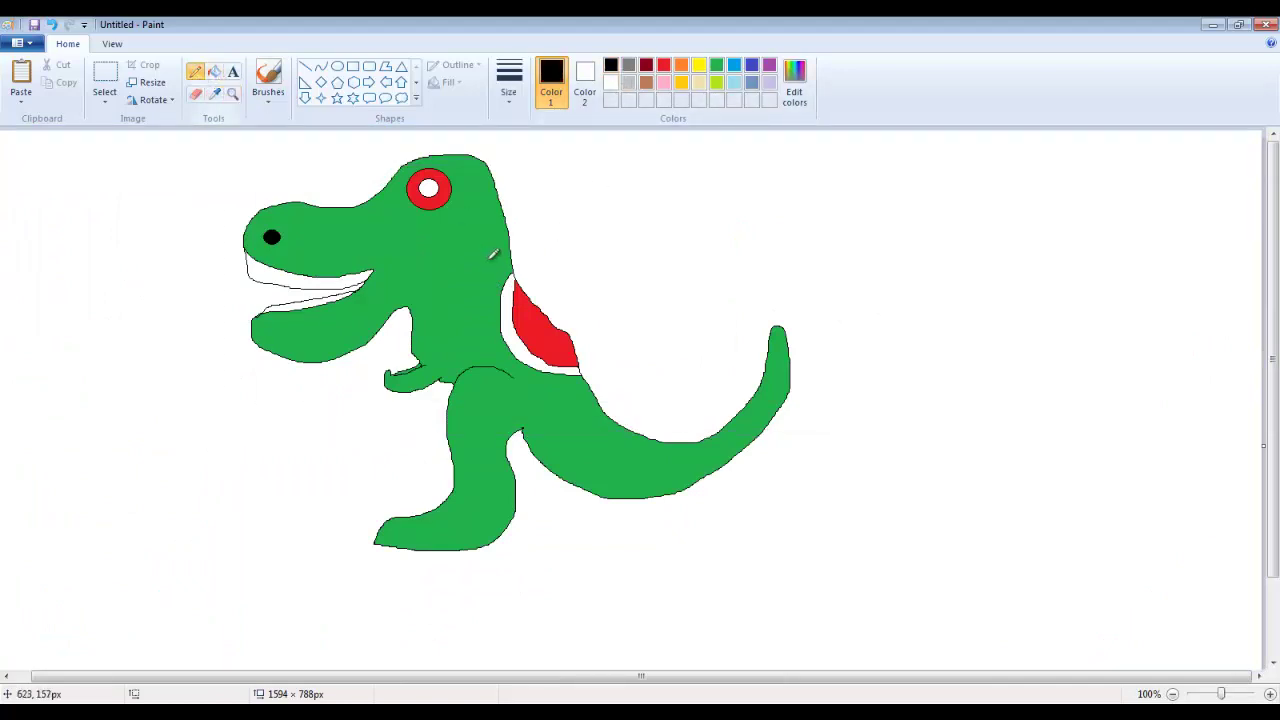
click(508, 85)
click(534, 223)
click(541, 326)
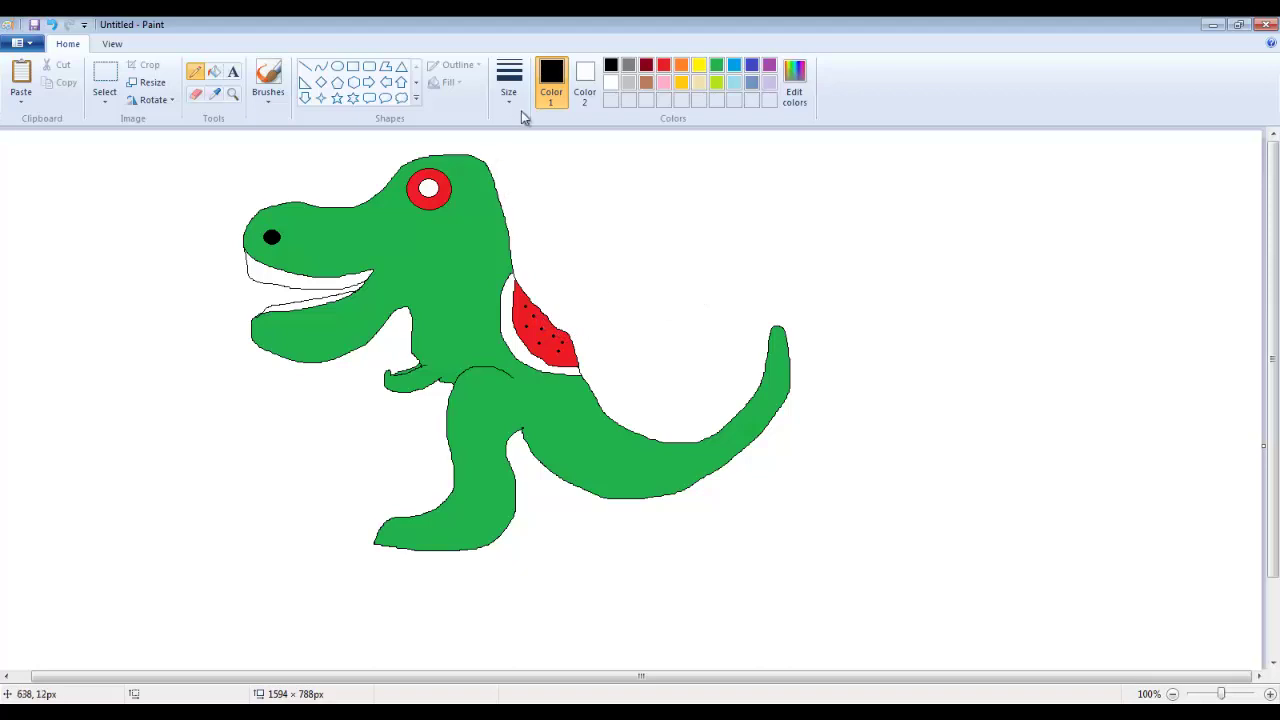
Fill the white center of the dinosaur's eye with black.
click(214, 71)
click(428, 188)
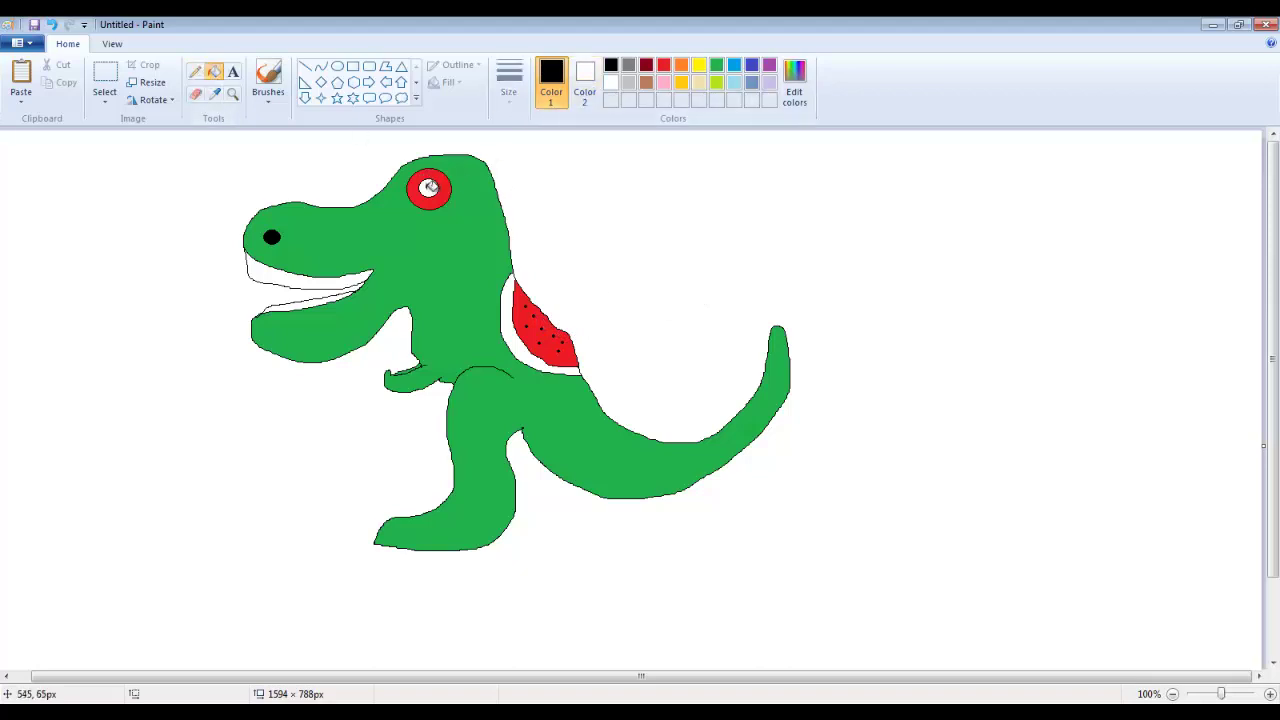